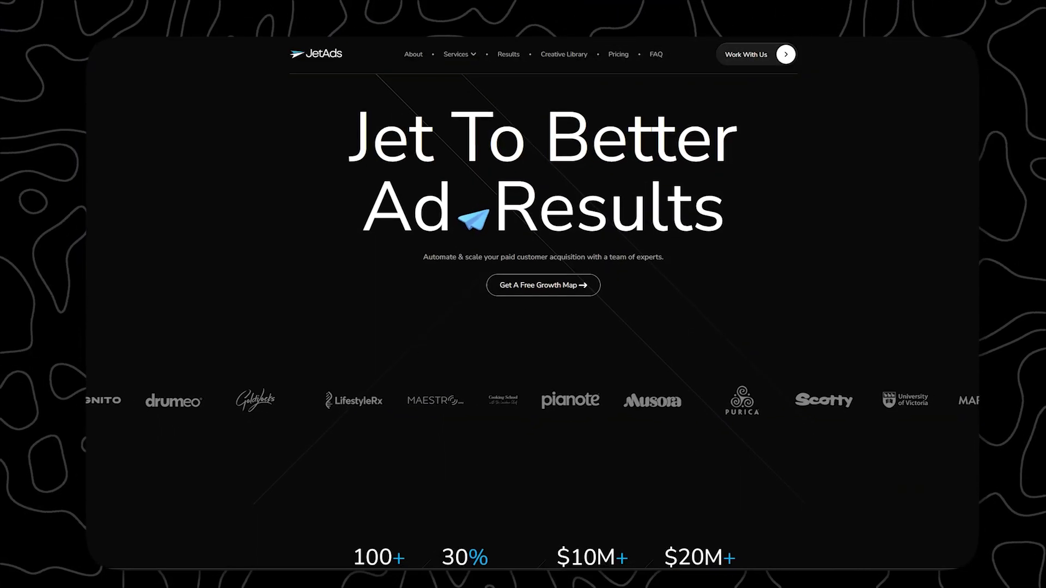
scroll(532, 321, "down", 5)
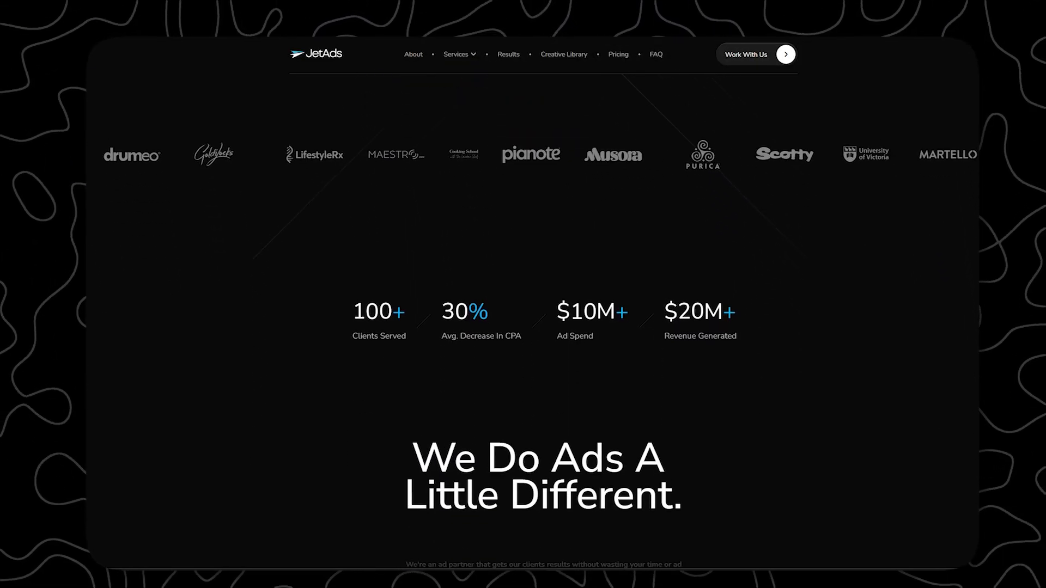
scroll(532, 322, "down", 14)
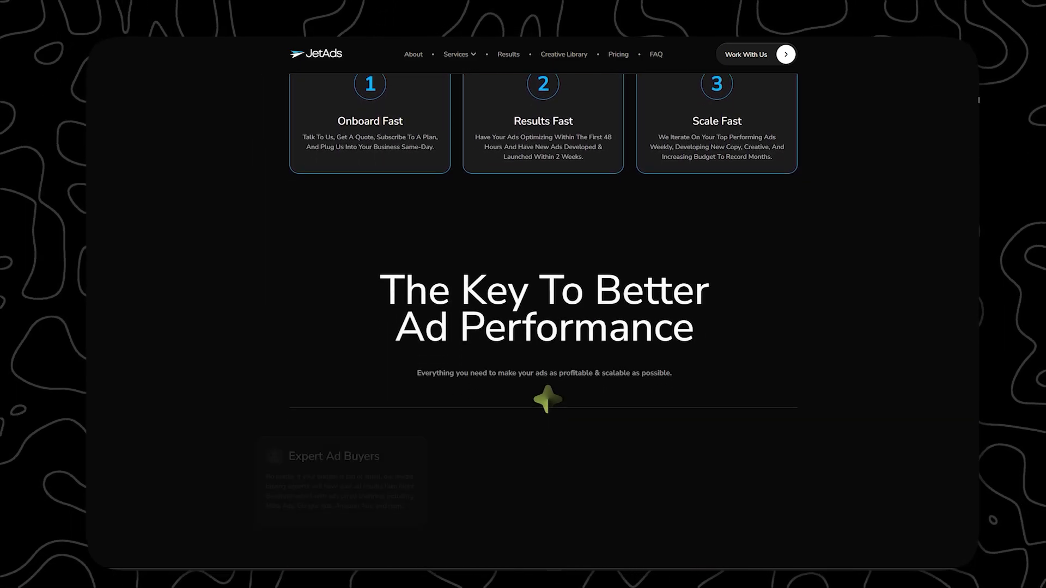
scroll(532, 322, "down", 8)
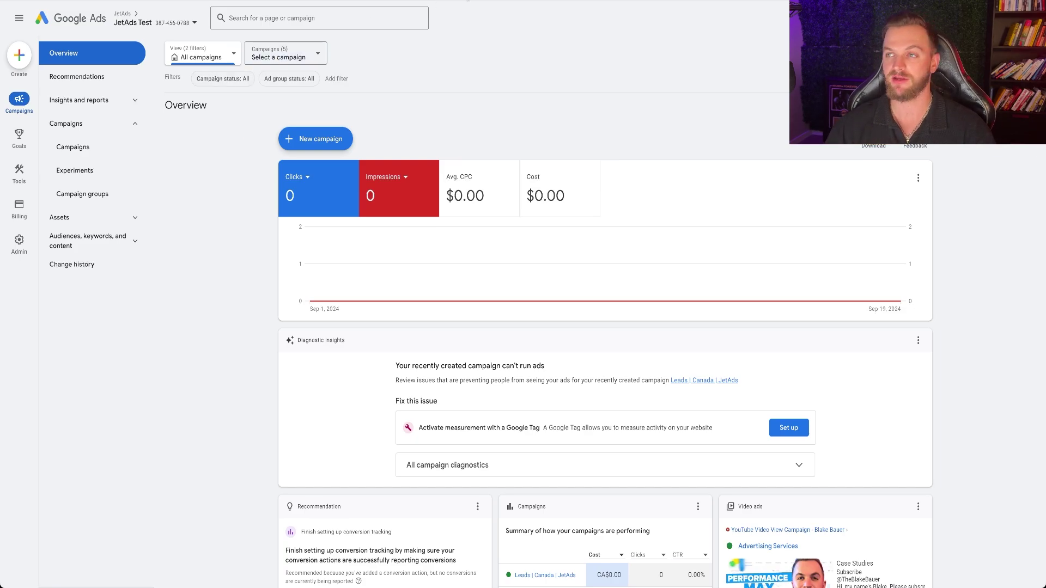
Step: Search Google in a new tab for "massage therapy near me"
key("ctrl+t")
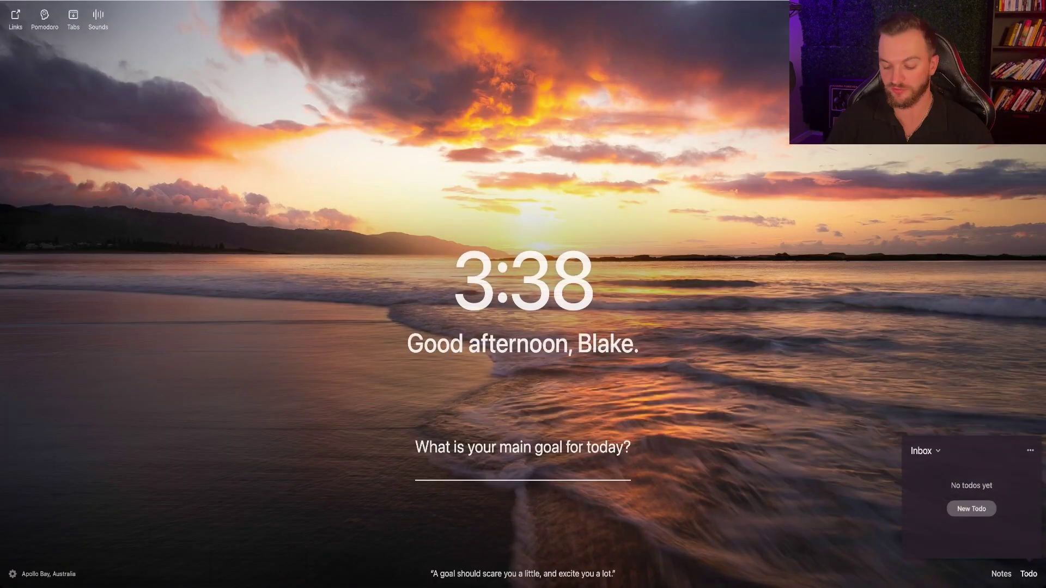
type("mess")
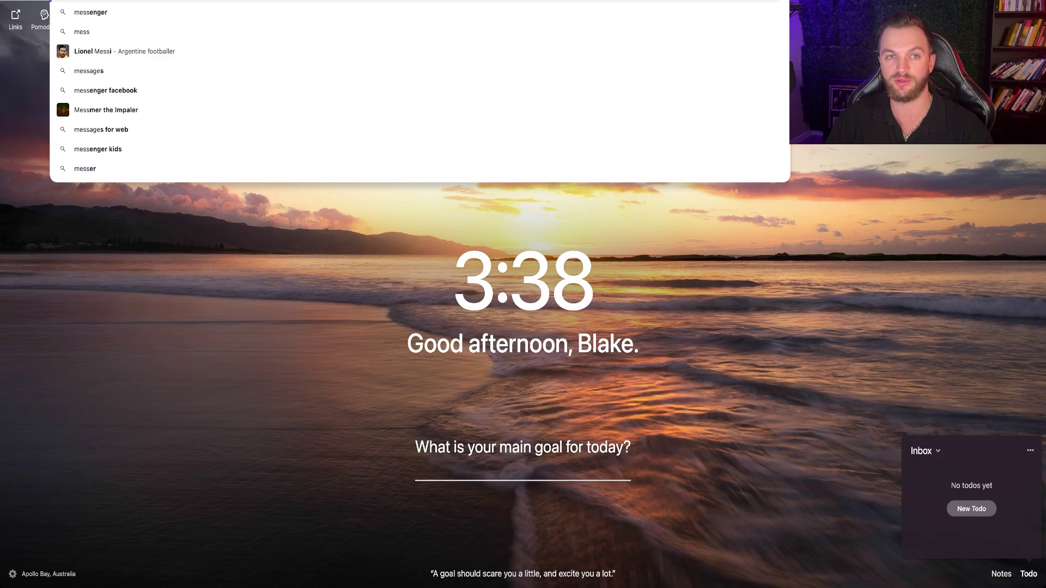
key("BackSpace")
key("BackSpace")
key("BackSpace")
type("assage therapy near me")
key("Return")
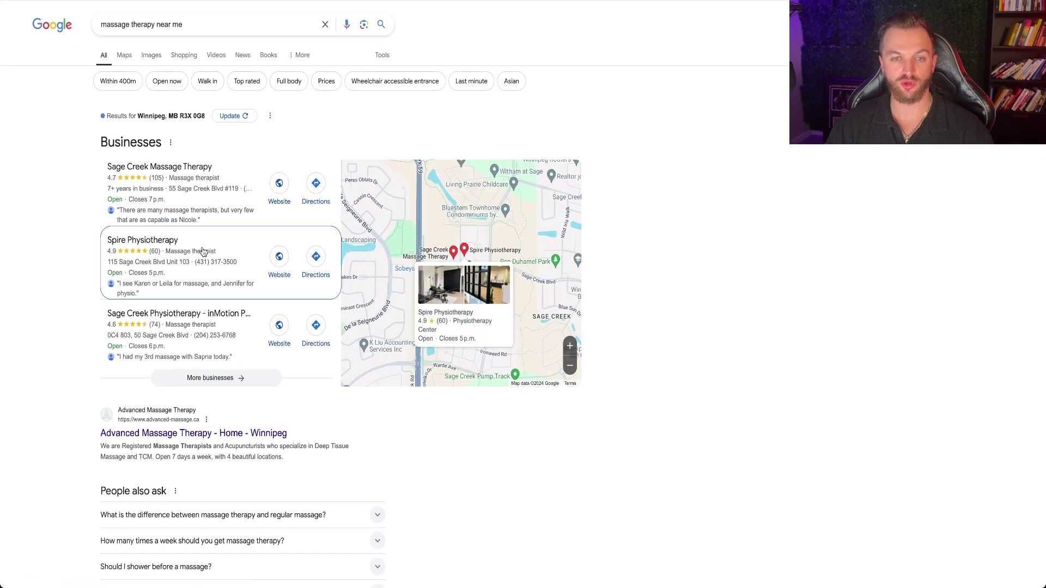
Step: Examine the organic and sponsored massage therapy results on the first two result pages and open the third
scroll(203, 252, "down", 2)
scroll(203, 251, "down", 15)
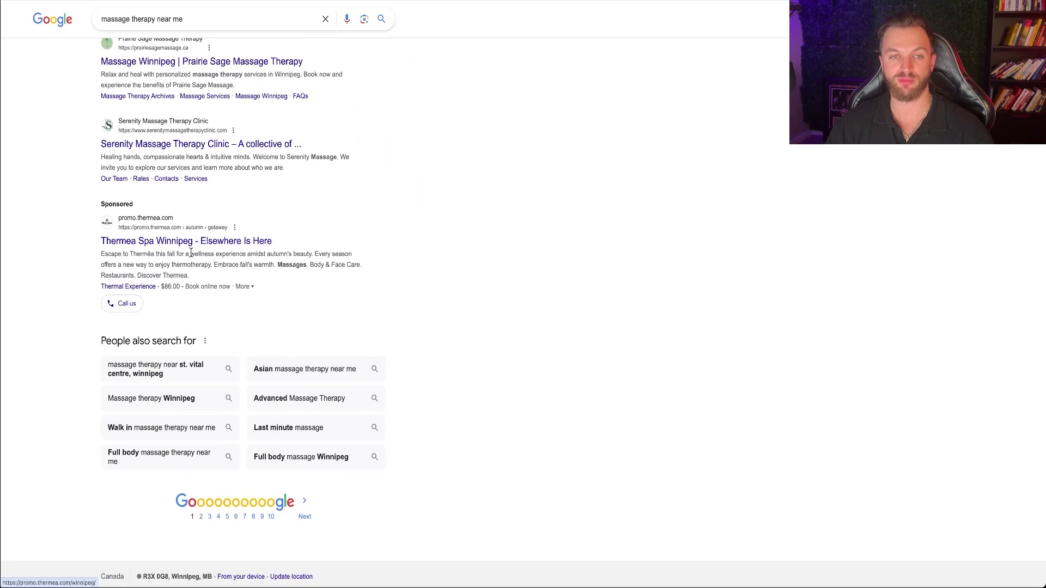
scroll(211, 232, "up", 15)
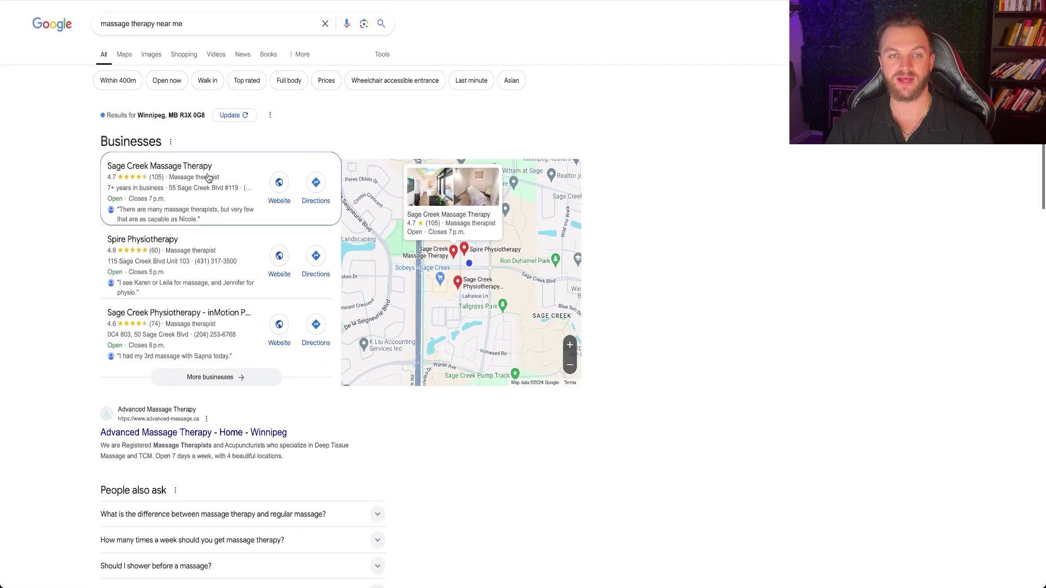
scroll(200, 543, "down", 15)
left_click(200, 540)
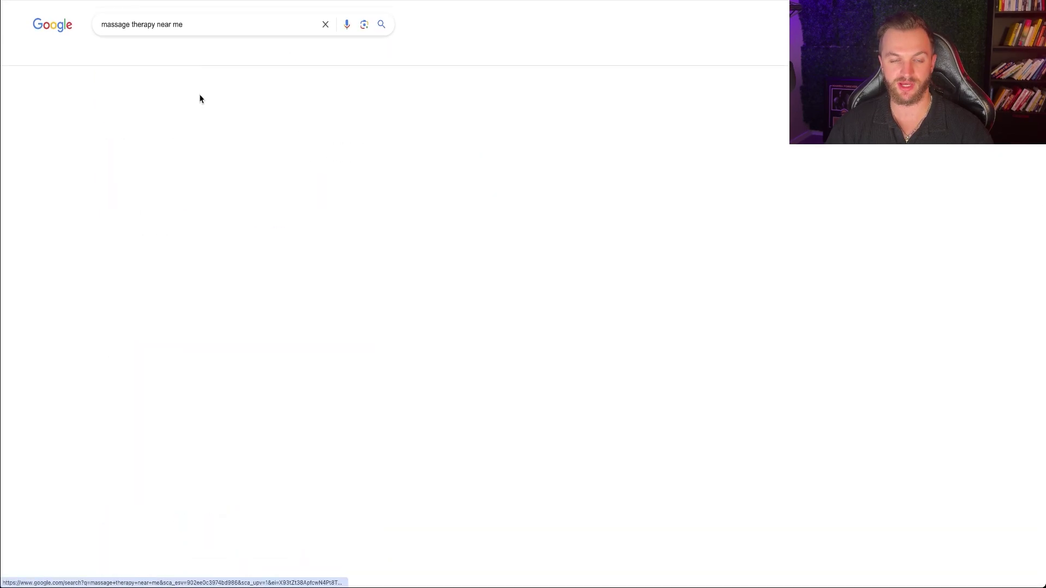
scroll(218, 150, "down", 15)
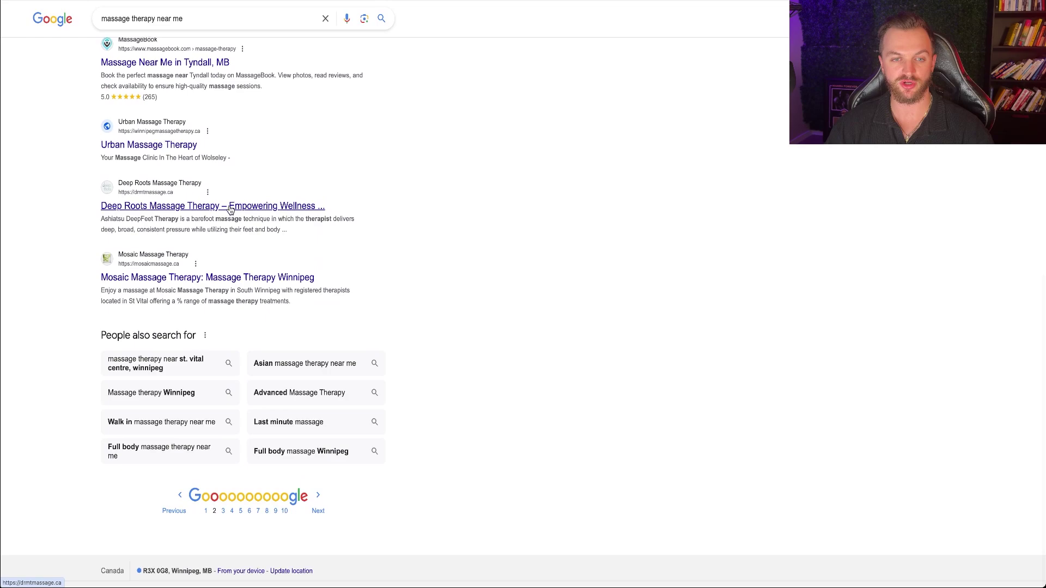
left_click(223, 512)
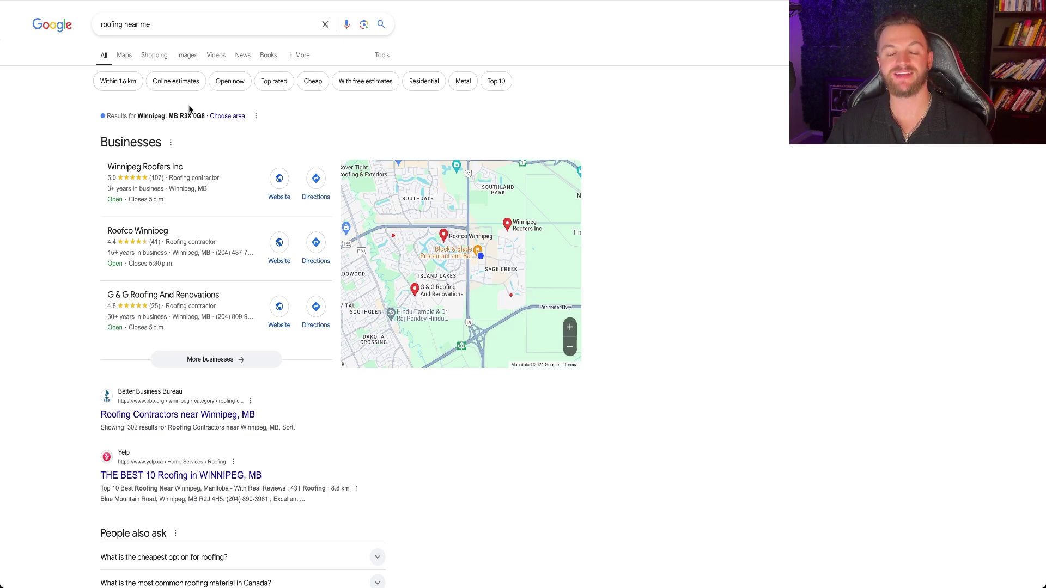
Step: Review the local businesses and sponsored listings for "roofing near me", including the second page of results
mouse_move(191, 180)
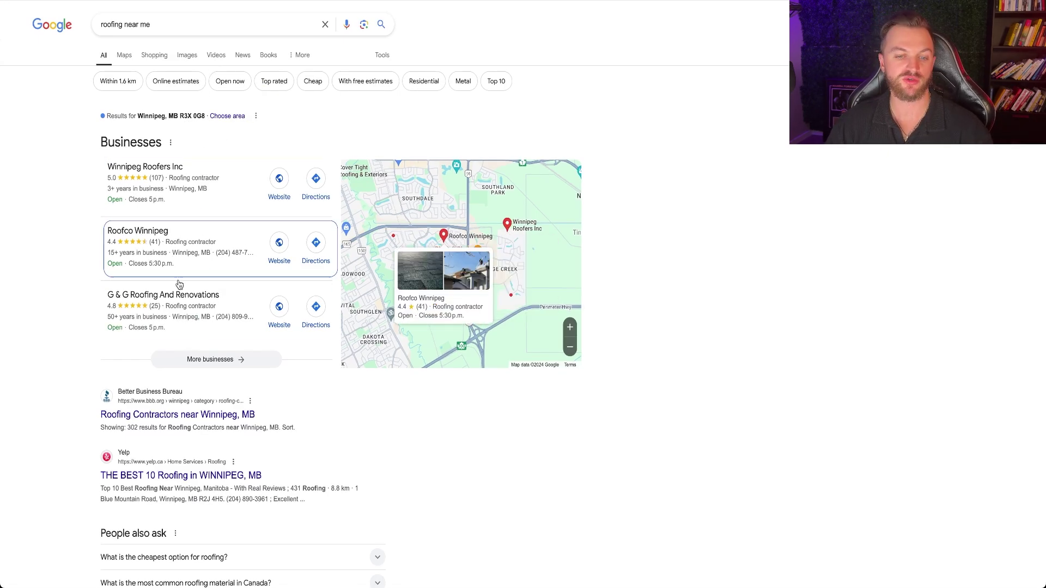
scroll(185, 273, "down", 6)
scroll(192, 259, "down", 13)
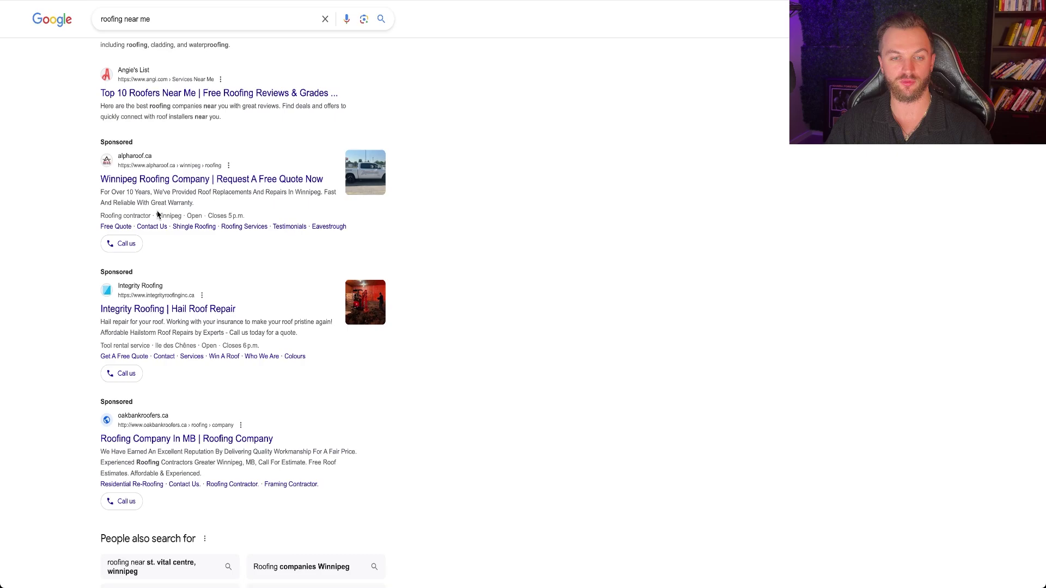
scroll(163, 397, "down", 3)
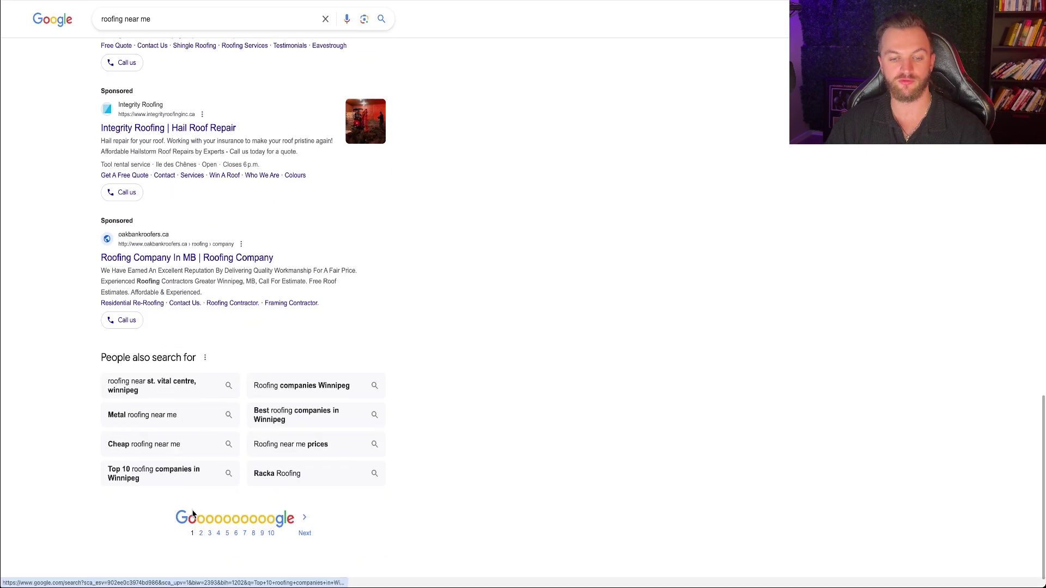
left_click(201, 533)
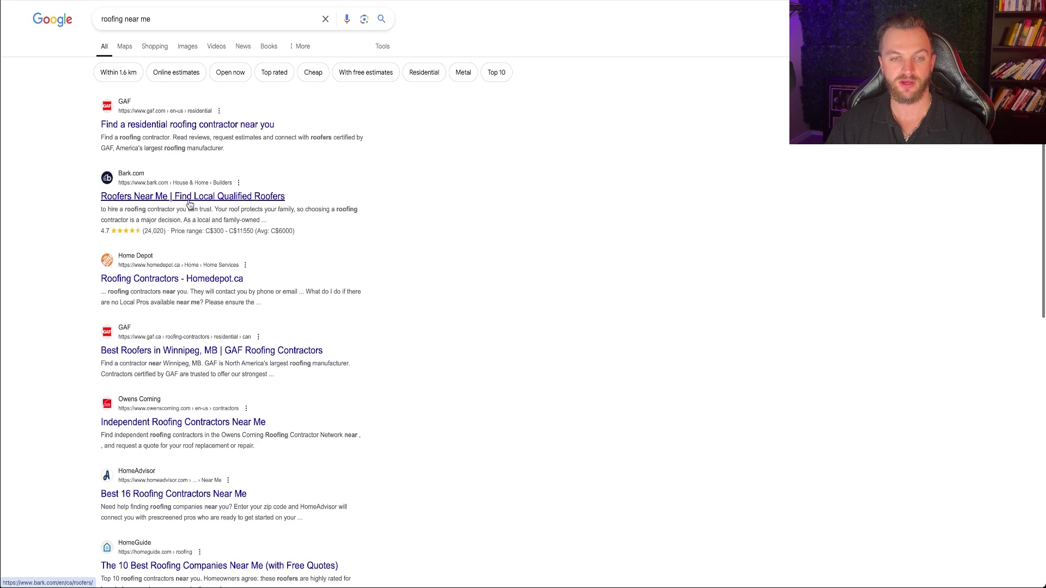
scroll(189, 204, "down", 9)
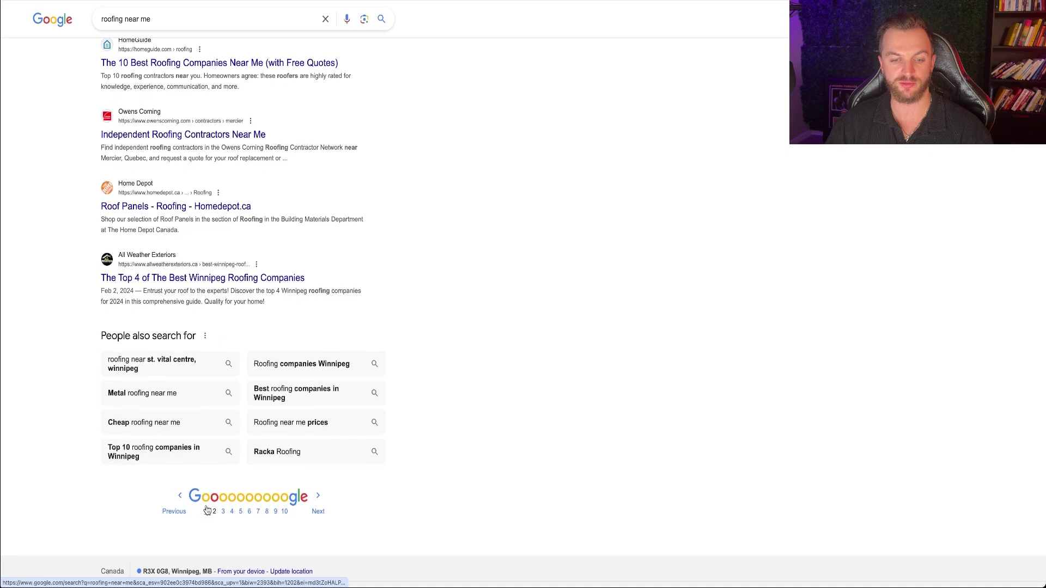
Step: Check the further result pages of the roofing search for organic and sponsored roofing companies
left_click(224, 513)
scroll(223, 256, "down", 10)
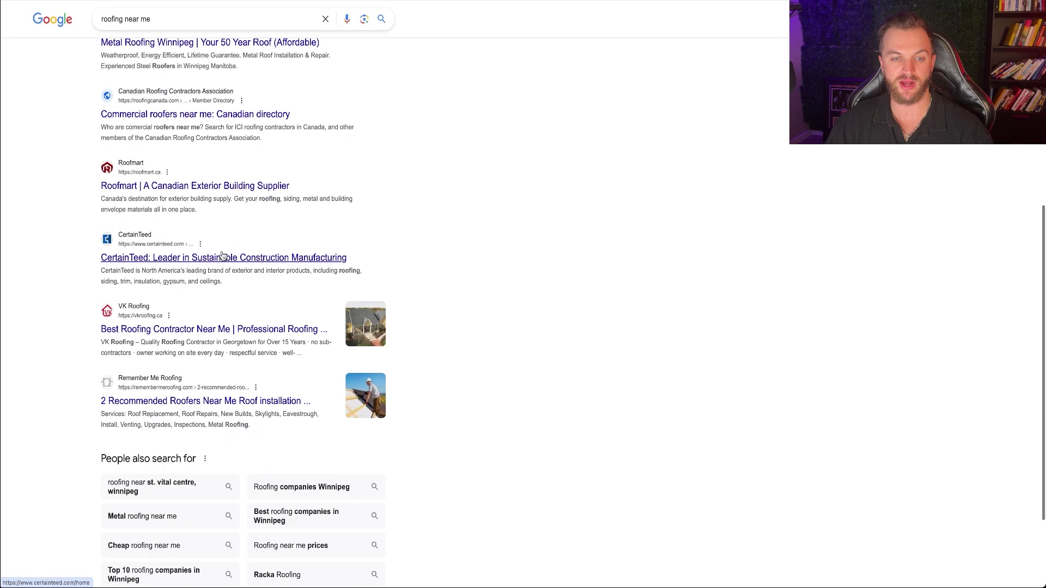
scroll(222, 256, "down", 4)
scroll(222, 467, "up", 2)
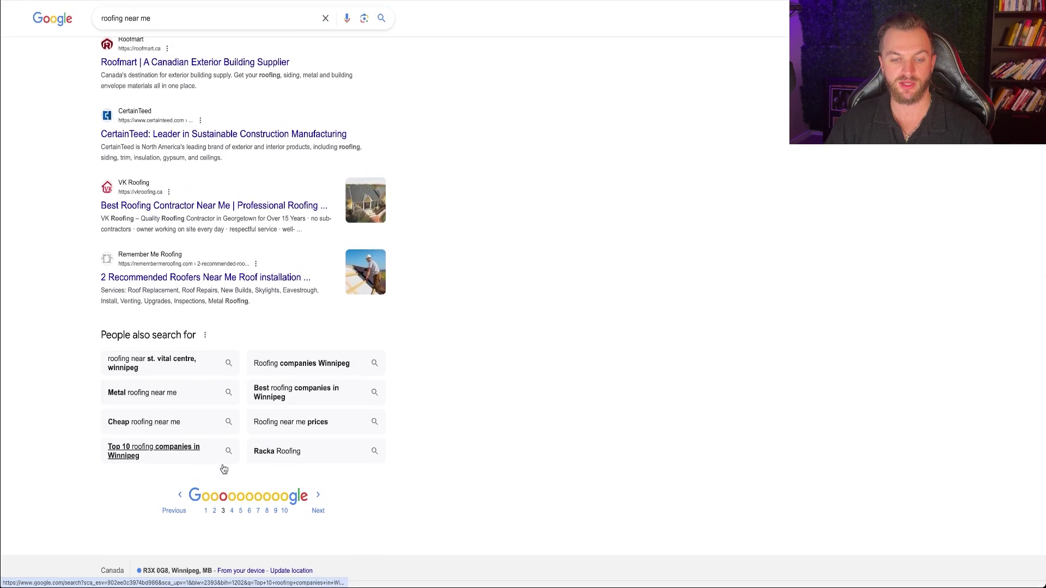
left_click(236, 511)
scroll(203, 469, "down", 8)
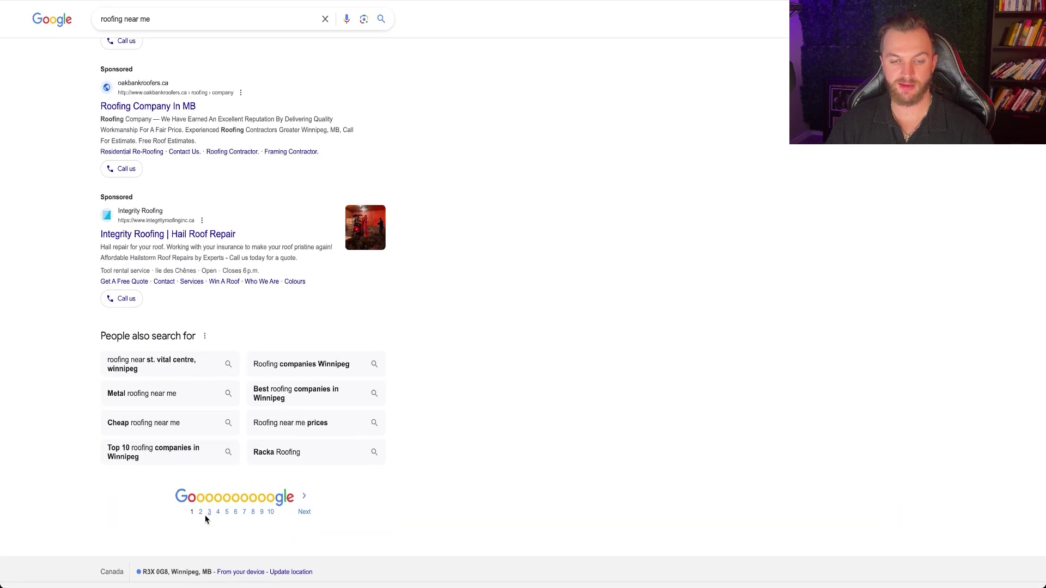
left_click(249, 510)
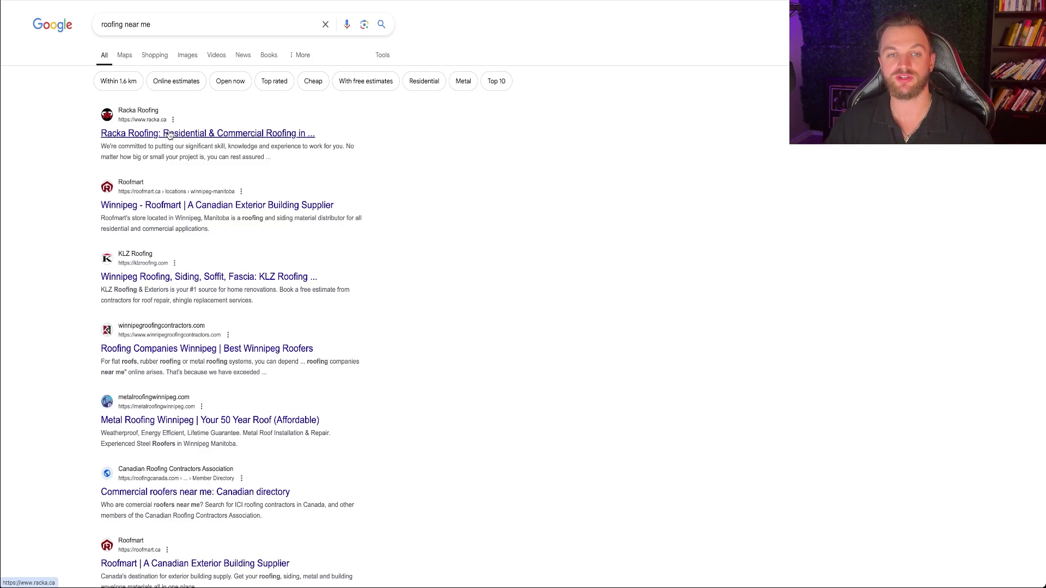
Step: Open the Racka Roofing website from the search results and look over its home page
left_click(170, 135)
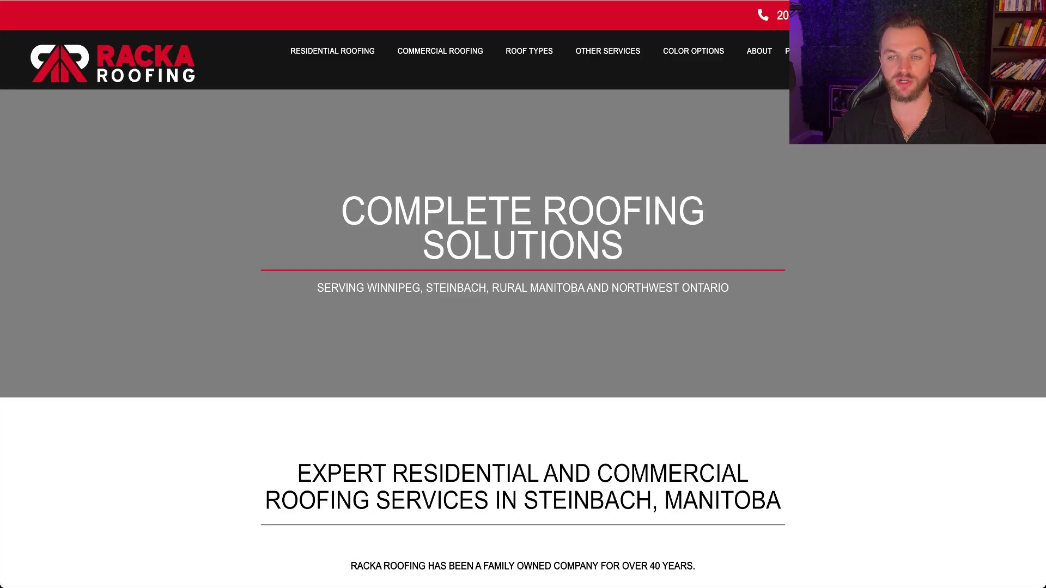
scroll(485, 213, "down", 5)
scroll(485, 213, "down", 10)
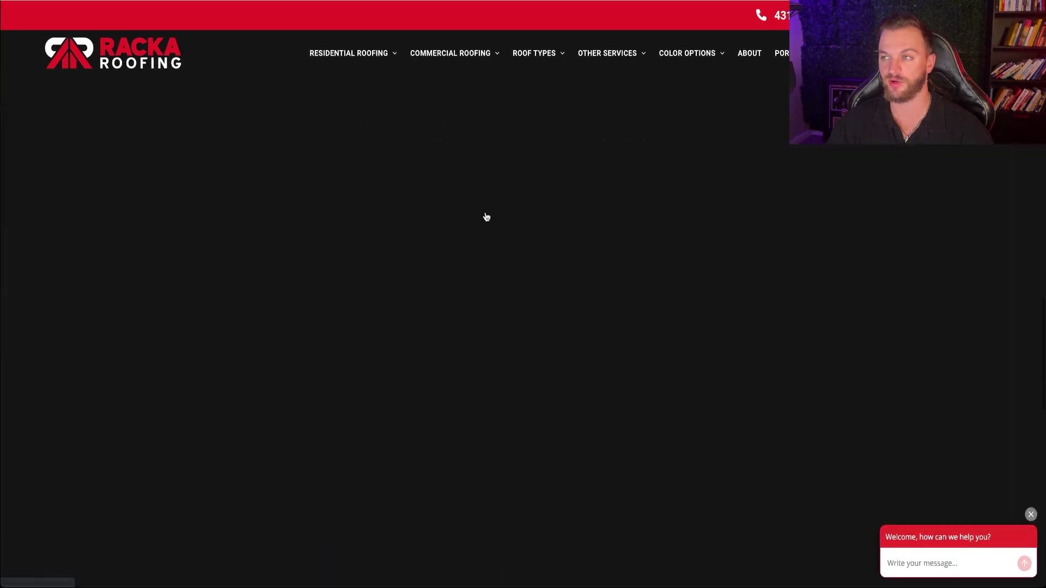
scroll(488, 217, "up", 6)
scroll(487, 217, "up", 10)
scroll(486, 217, "down", 10)
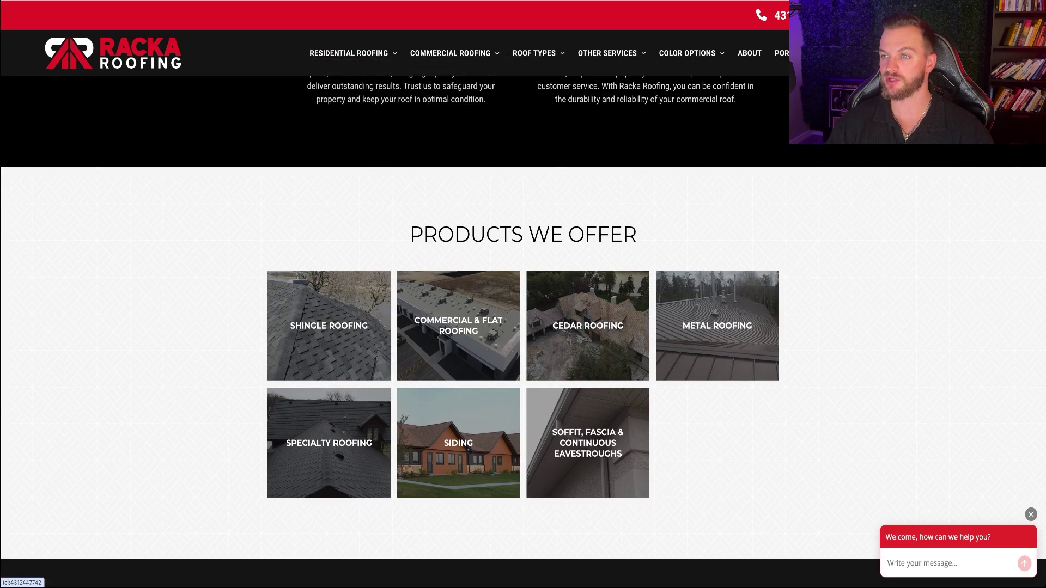
Step: Examine the products, latest projects, customer reviews and contact section on the Racka Roofing home page
scroll(553, 164, "down", 15)
scroll(553, 167, "up", 4)
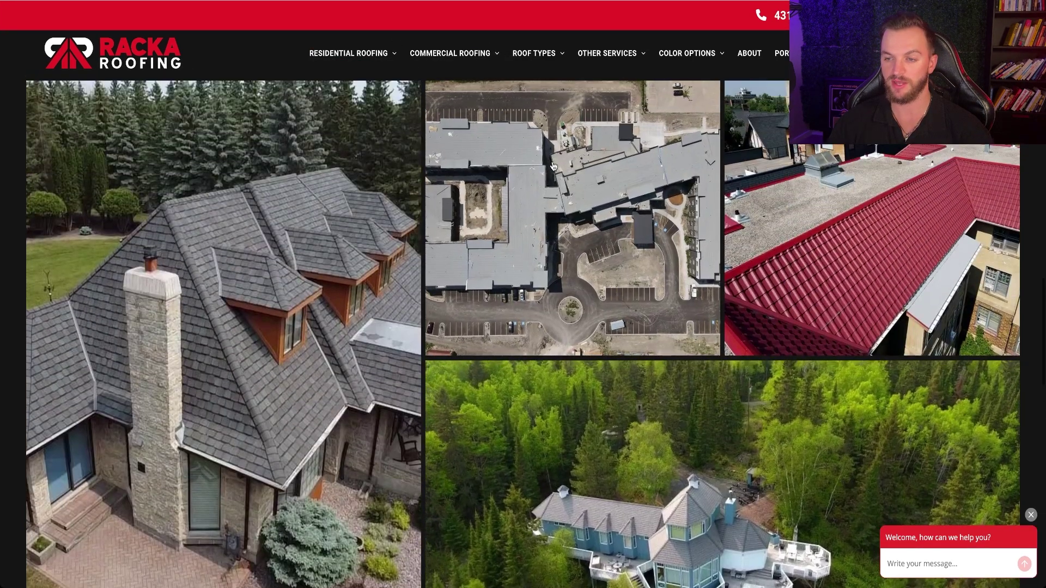
scroll(564, 229, "down", 12)
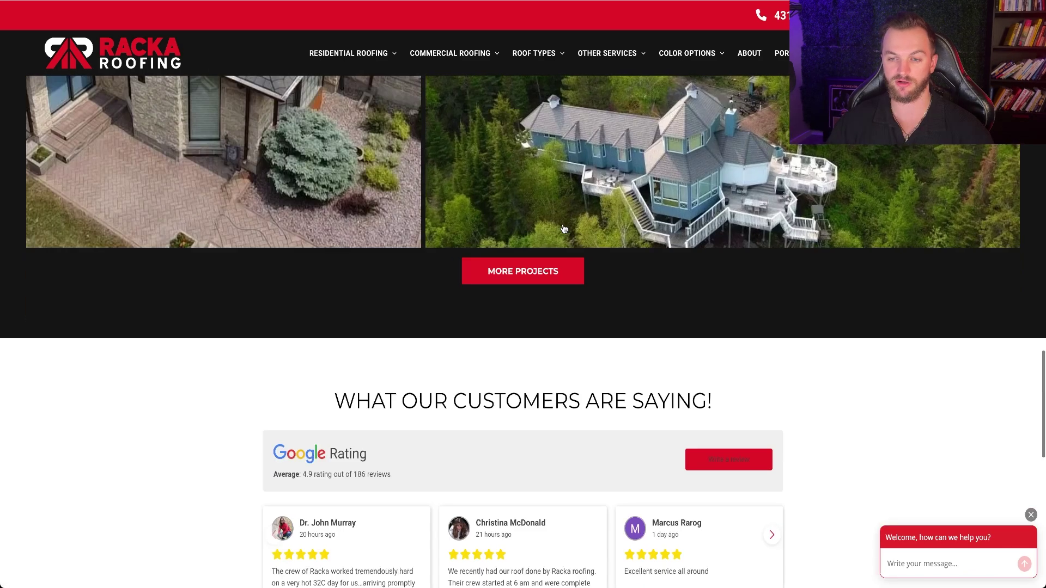
scroll(691, 268, "down", 6)
scroll(602, 240, "up", 7)
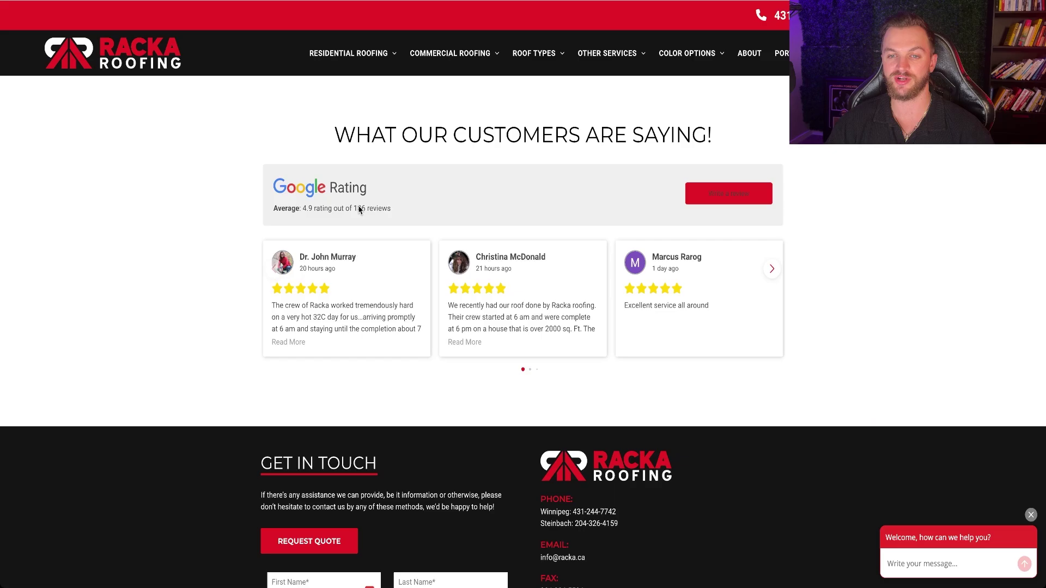
scroll(480, 220, "down", 4)
scroll(485, 218, "up", 18)
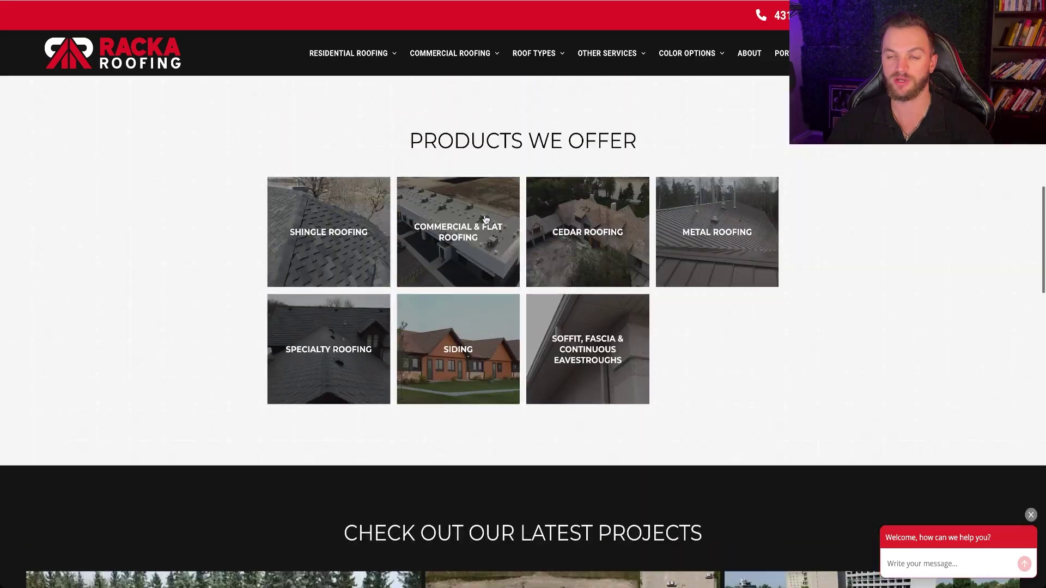
scroll(487, 219, "up", 2)
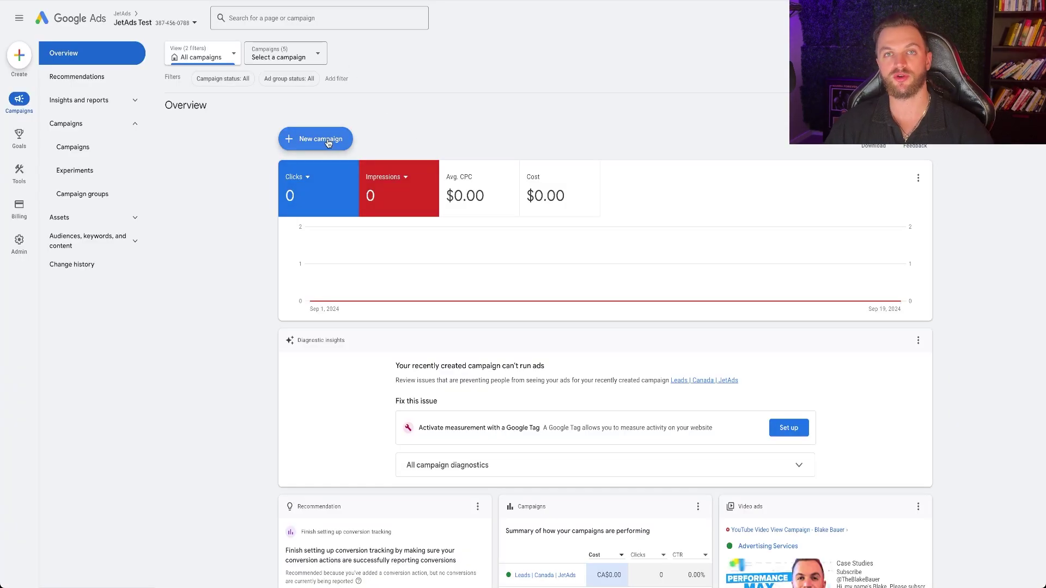
Step: Start a new campaign in Google Ads and choose Leads as its objective
left_click(329, 143)
left_click(328, 146)
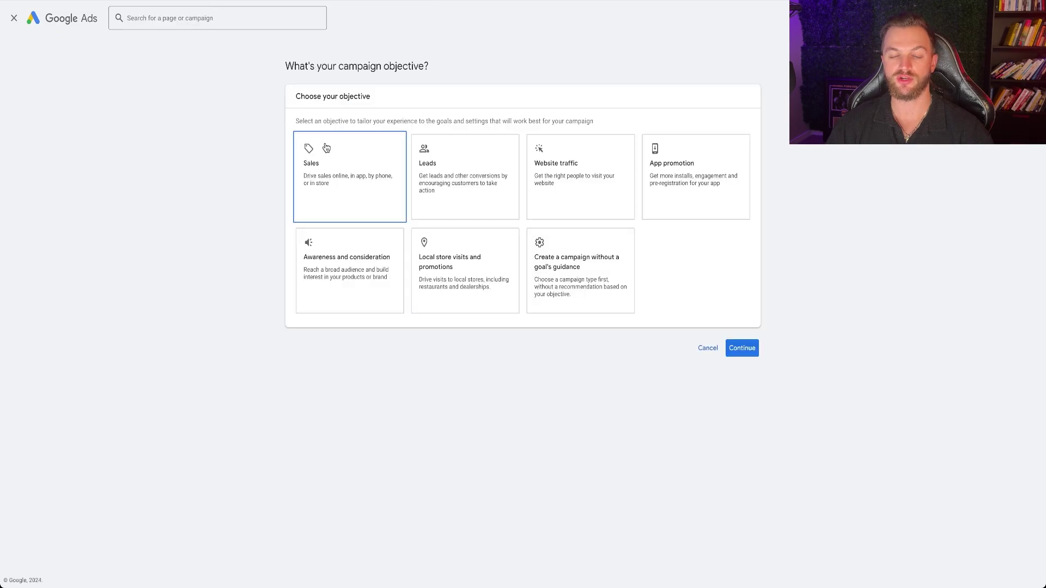
left_click(449, 175)
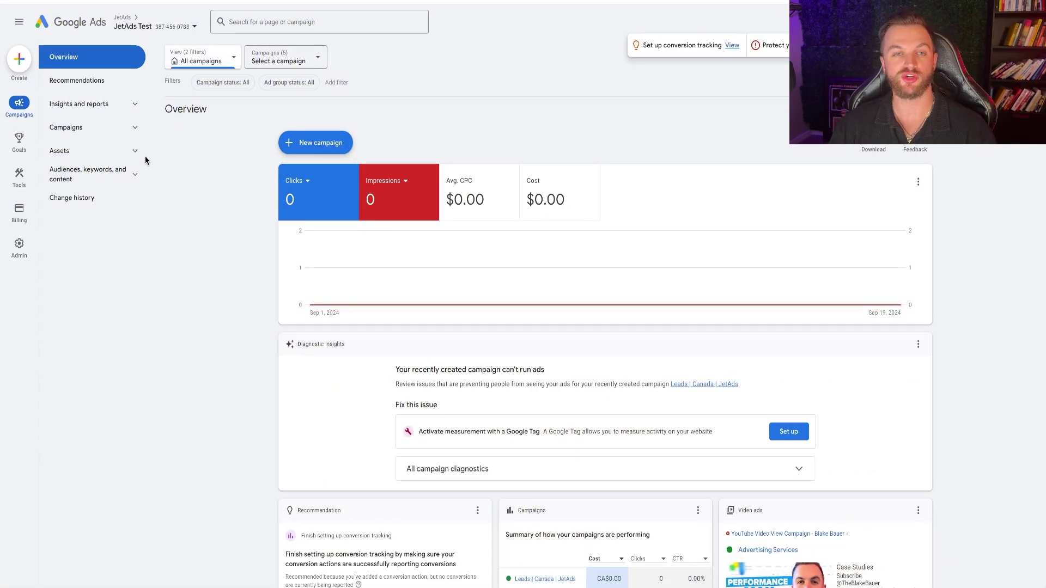
Step: Open the conversion goals area of the Google Ads account
mouse_move(15, 171)
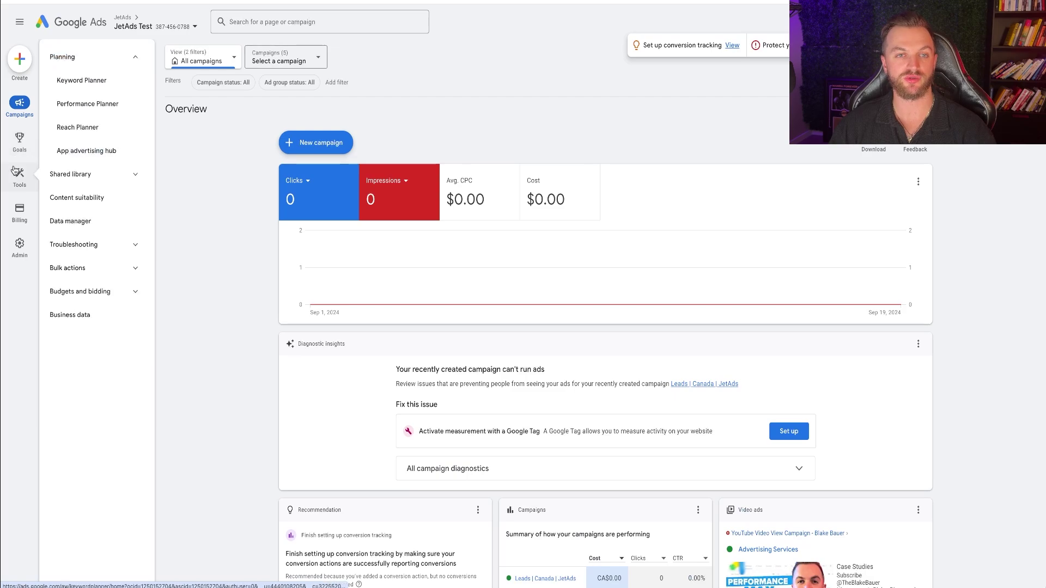
mouse_move(18, 140)
left_click(106, 61)
left_click(98, 87)
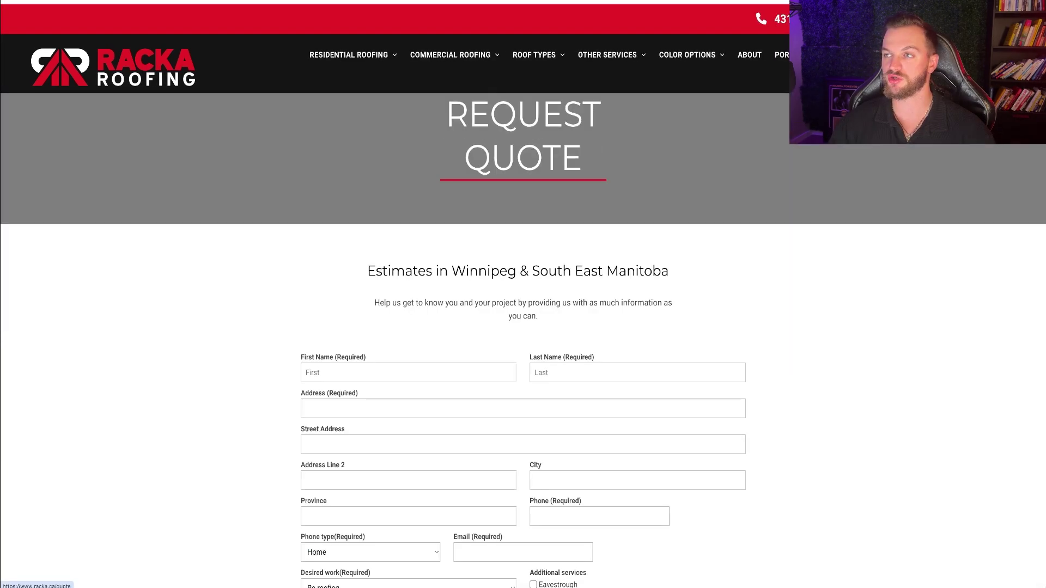
Step: Examine the fields and submit option of the quote request form on the Racka Roofing website
scroll(542, 253, "down", 10)
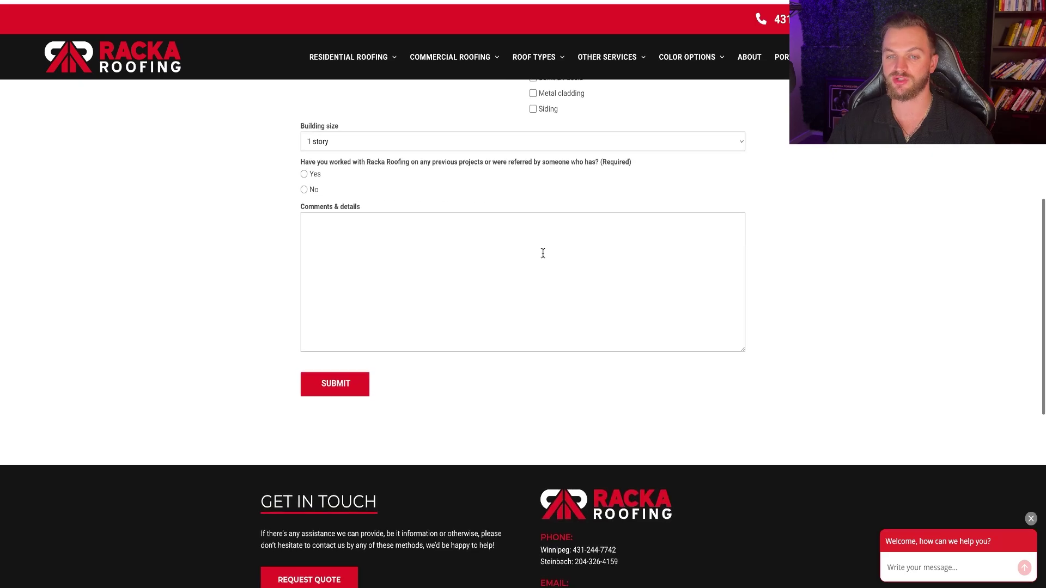
scroll(543, 253, "up", 6)
scroll(544, 259, "down", 3)
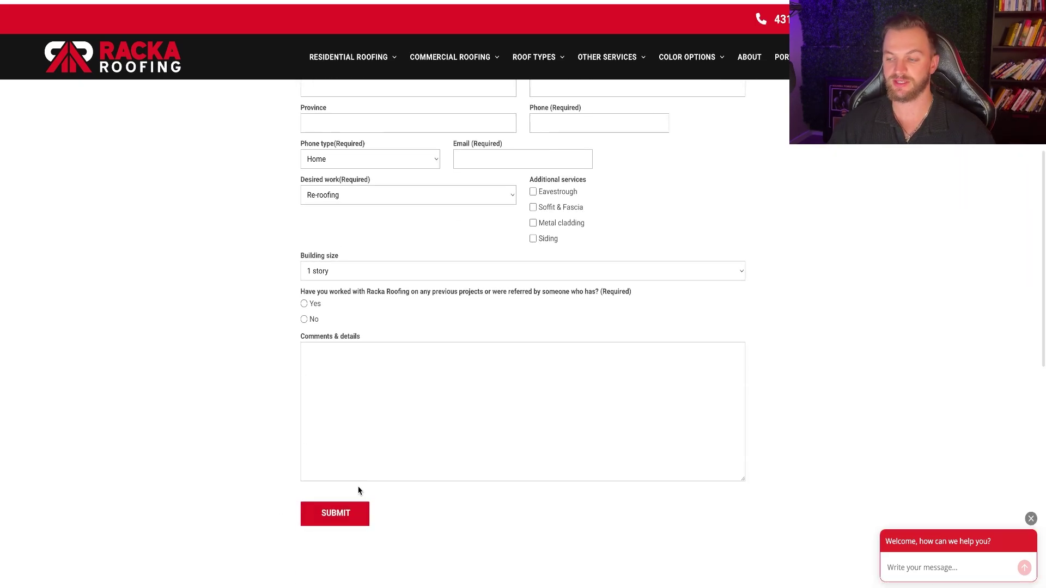
scroll(428, 382, "up", 7)
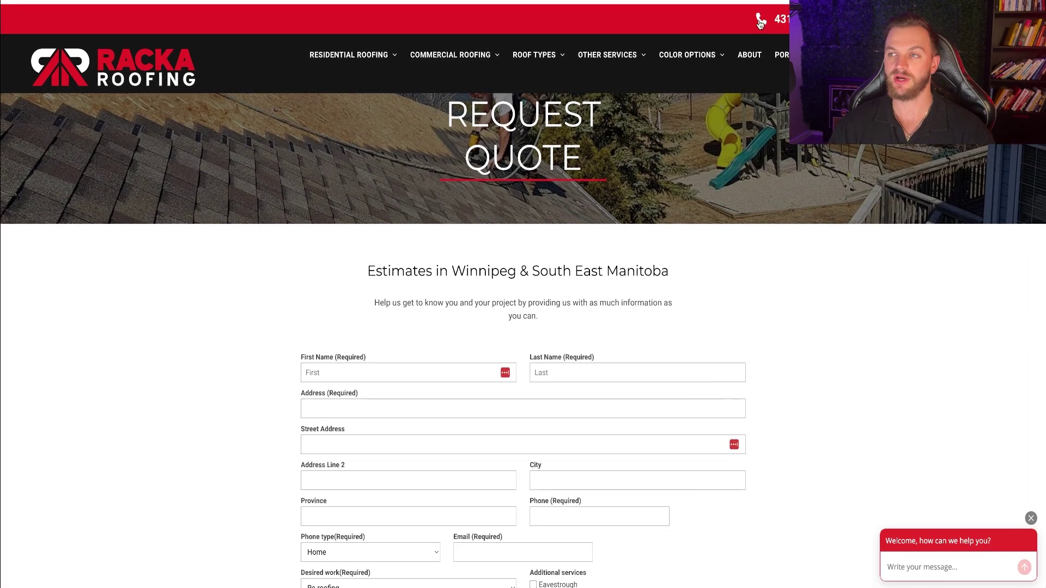
Step: Look up the CallRail call tracking service in a new browser tab and return to the roofing company's quote request form
key("ctrl+t")
type("call")
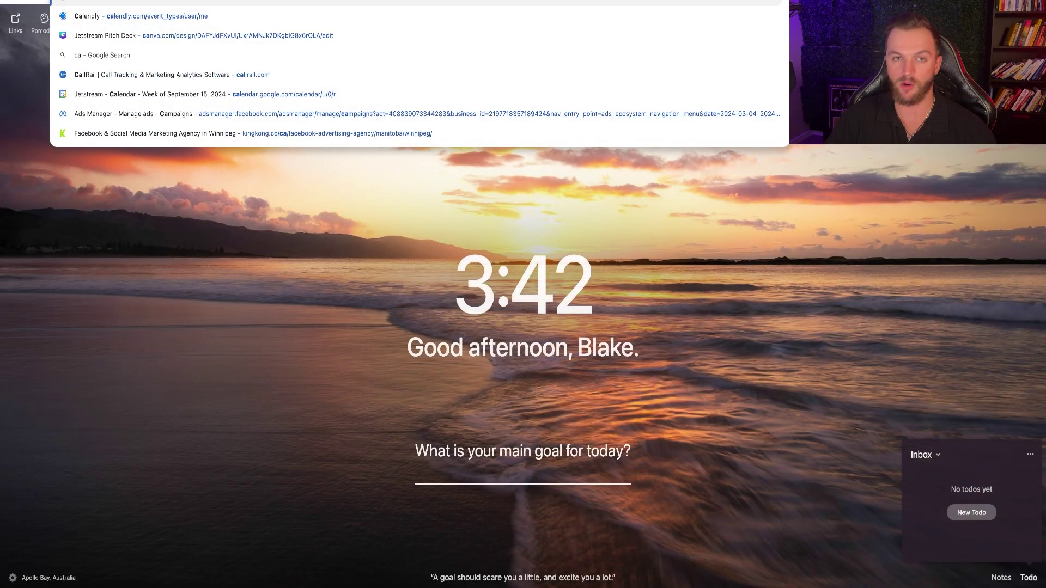
type("rail")
key("Return")
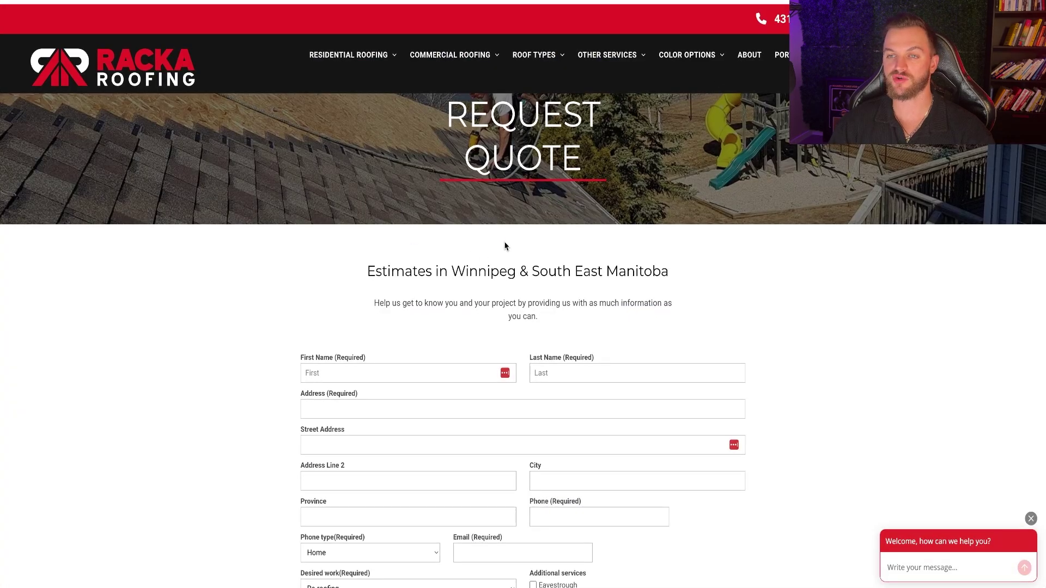
scroll(507, 248, "down", 3)
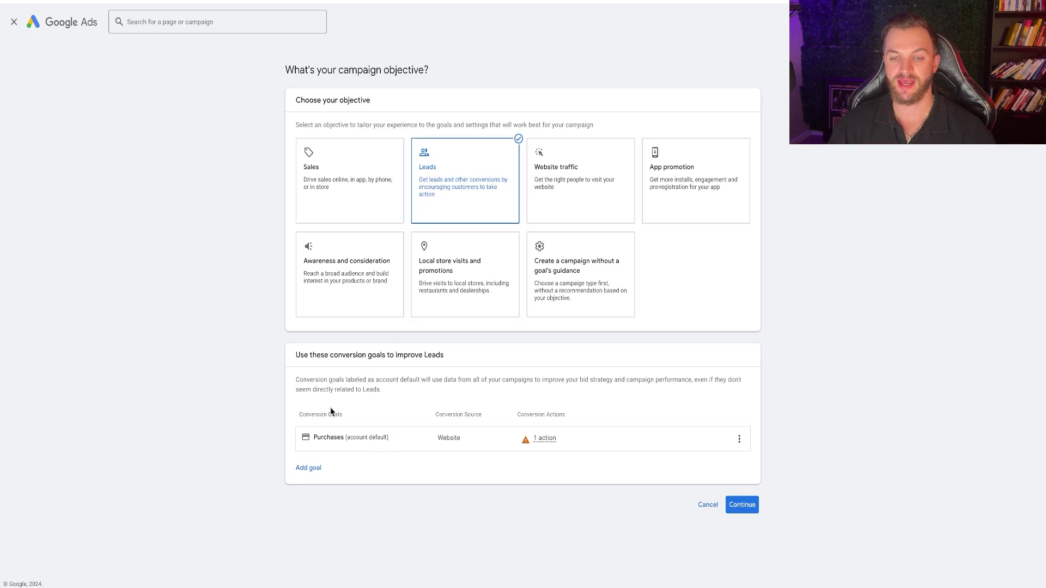
Step: Accept the listed conversion goal for the Leads campaign and choose Search as the campaign type
left_click(742, 505)
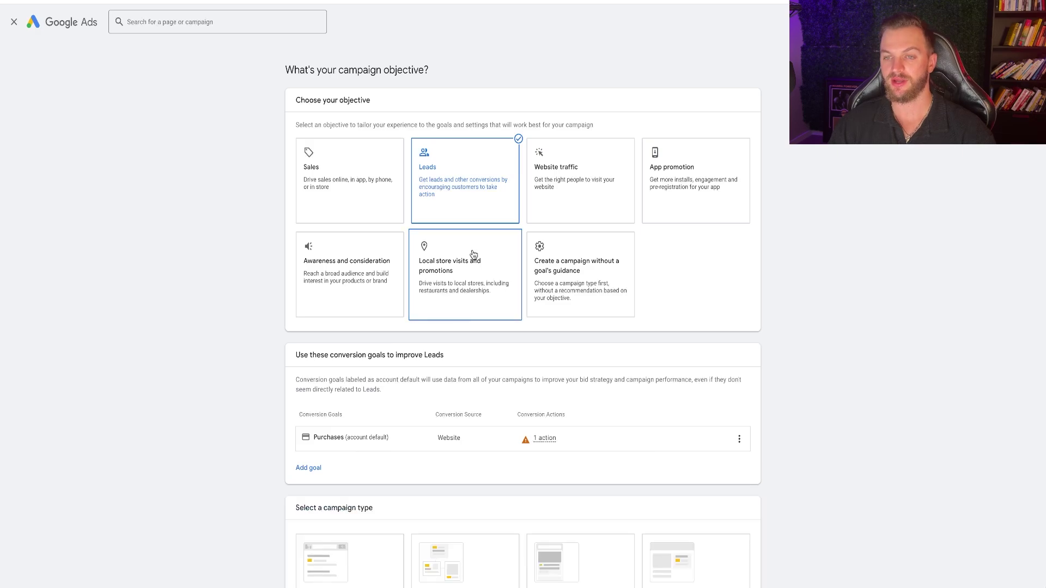
scroll(482, 240, "down", 4)
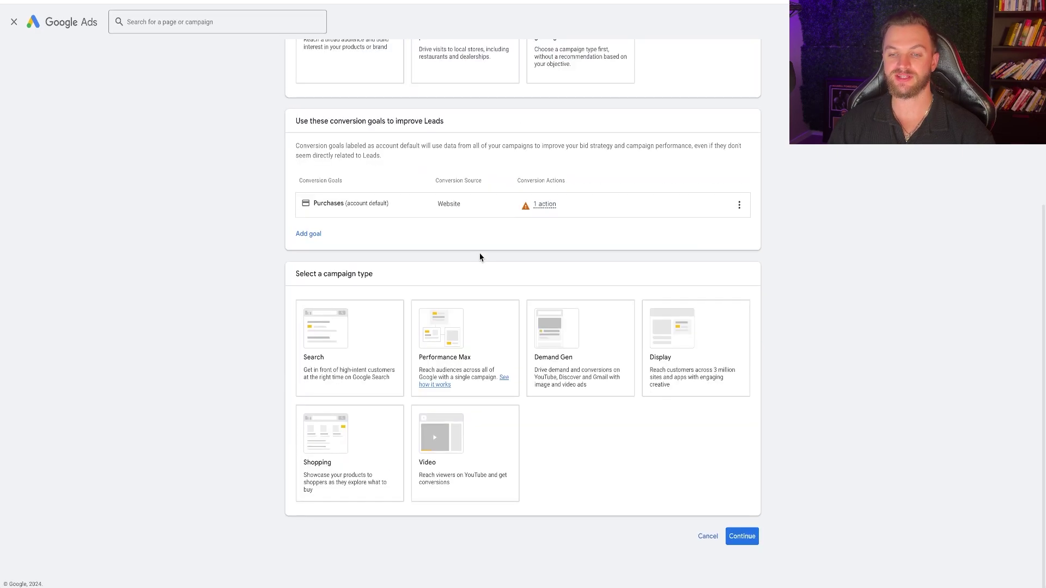
left_click(346, 357)
scroll(460, 443, "down", 2)
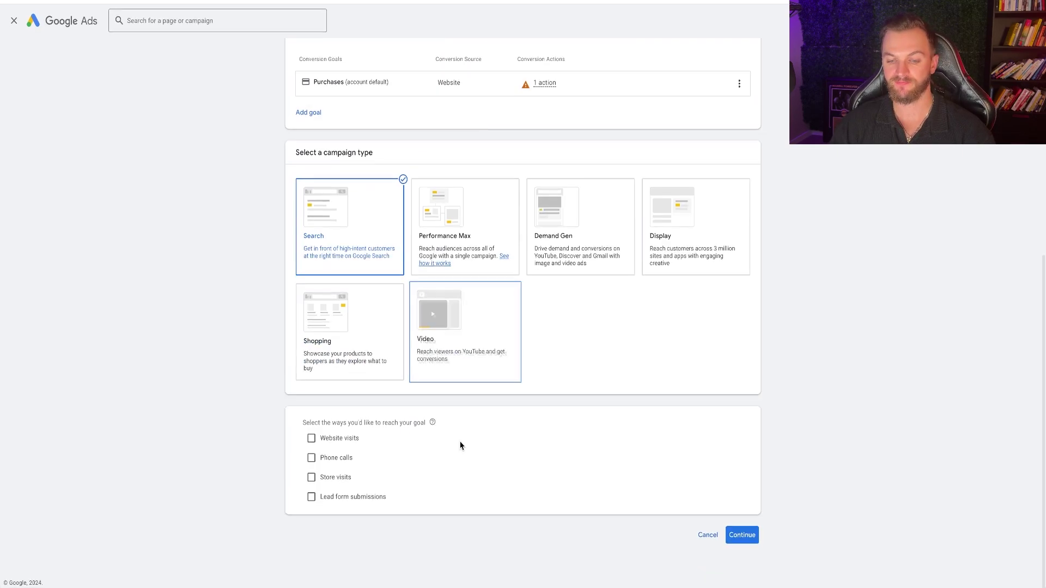
left_click(312, 460)
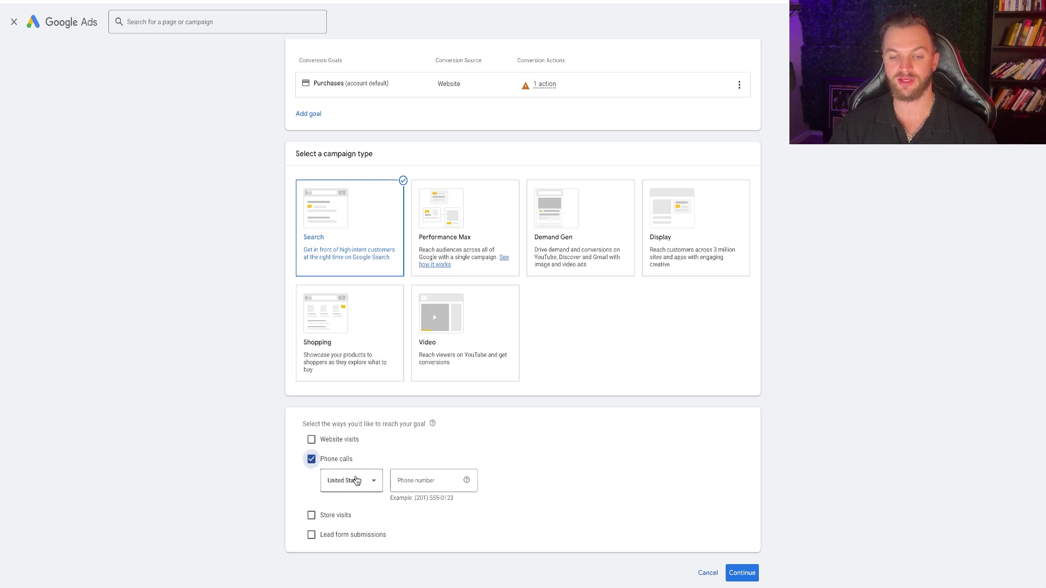
left_click(311, 440)
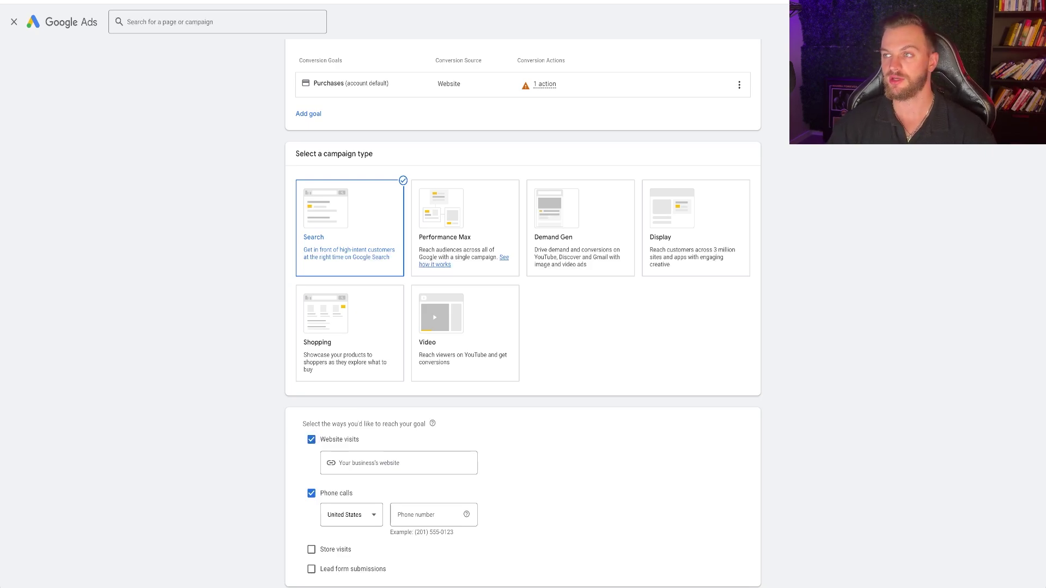
left_click(353, 464)
type("https://www.racka.ca/")
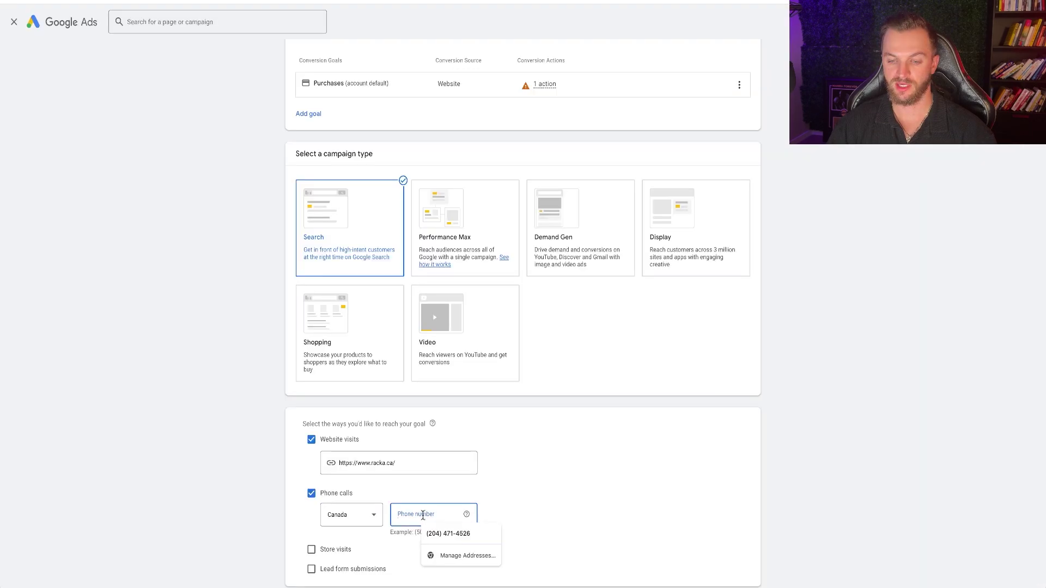
key("ctrl+v")
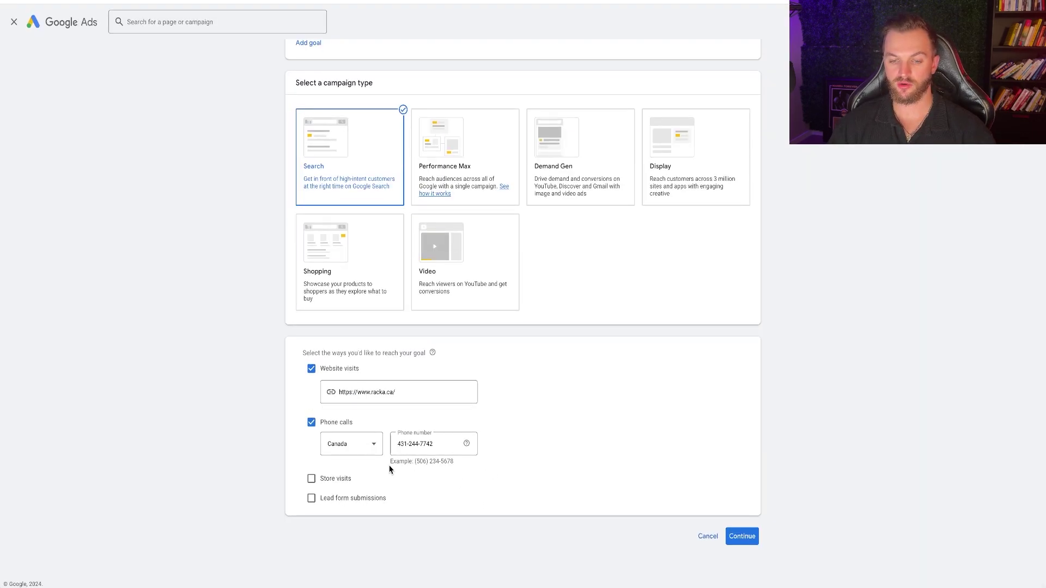
left_click(311, 498)
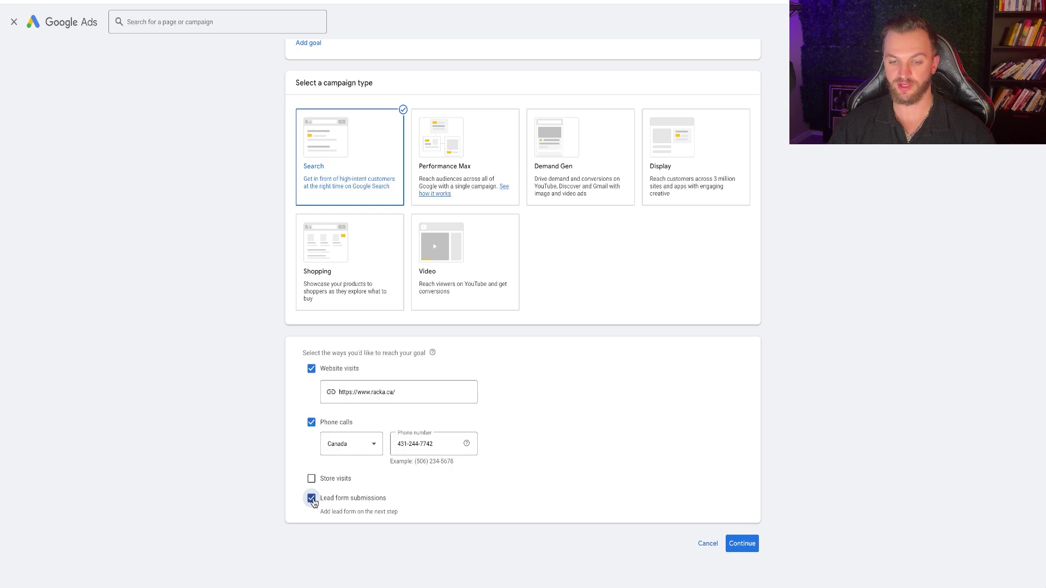
left_click(311, 498)
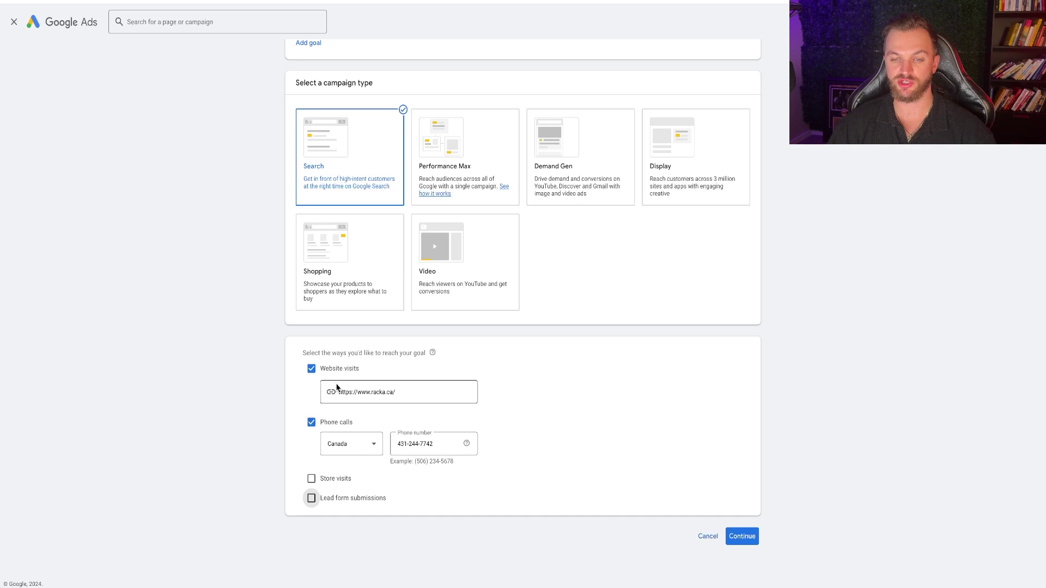
left_click(742, 536)
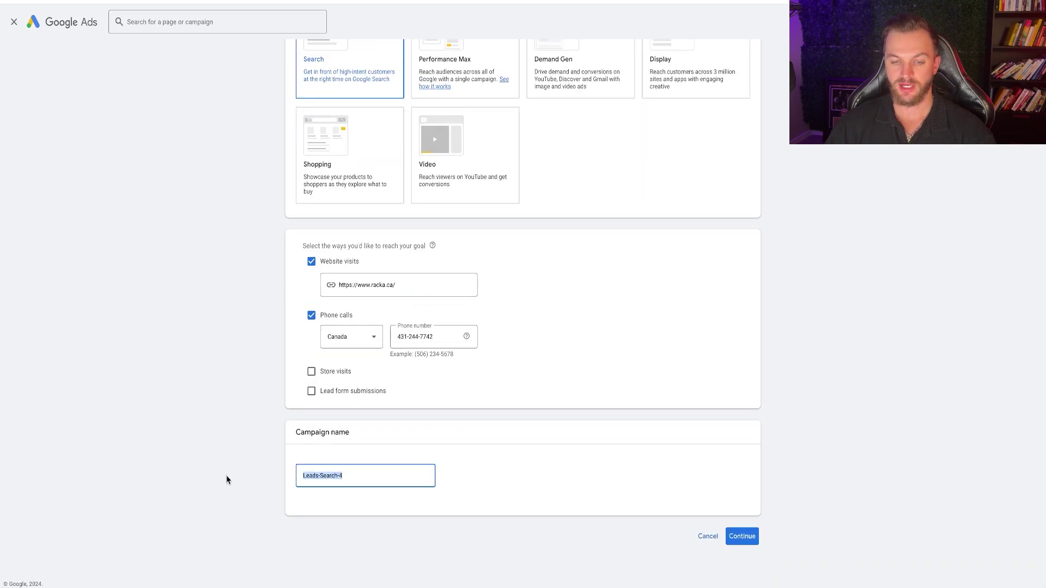
Step: Name the campaign "Serach | Roofing Keywords | Racka Roof" and start it as a new campaign instead of finishing a saved draft
type("Racka Roo")
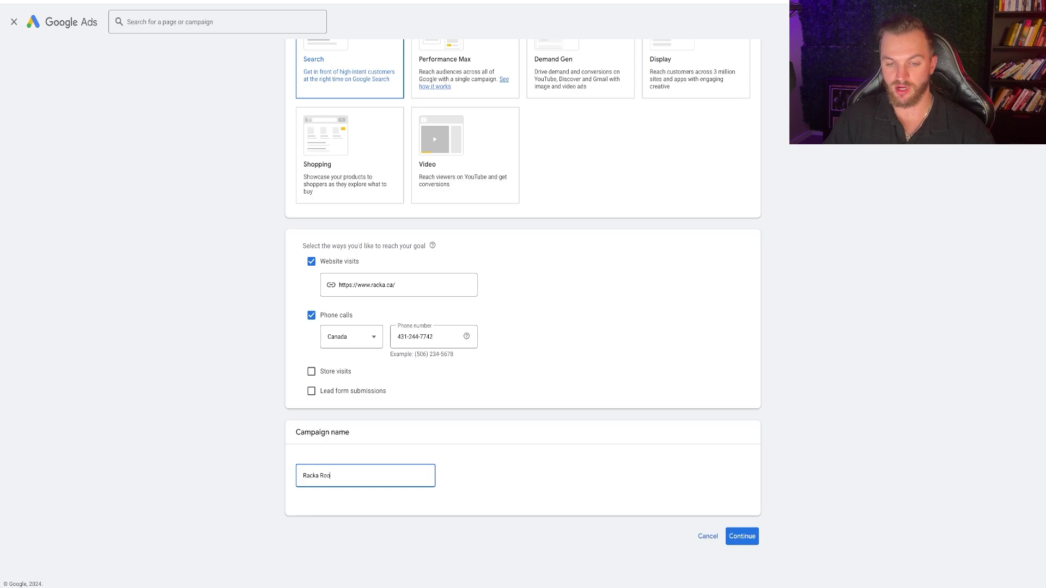
type("f | Roofing Key")
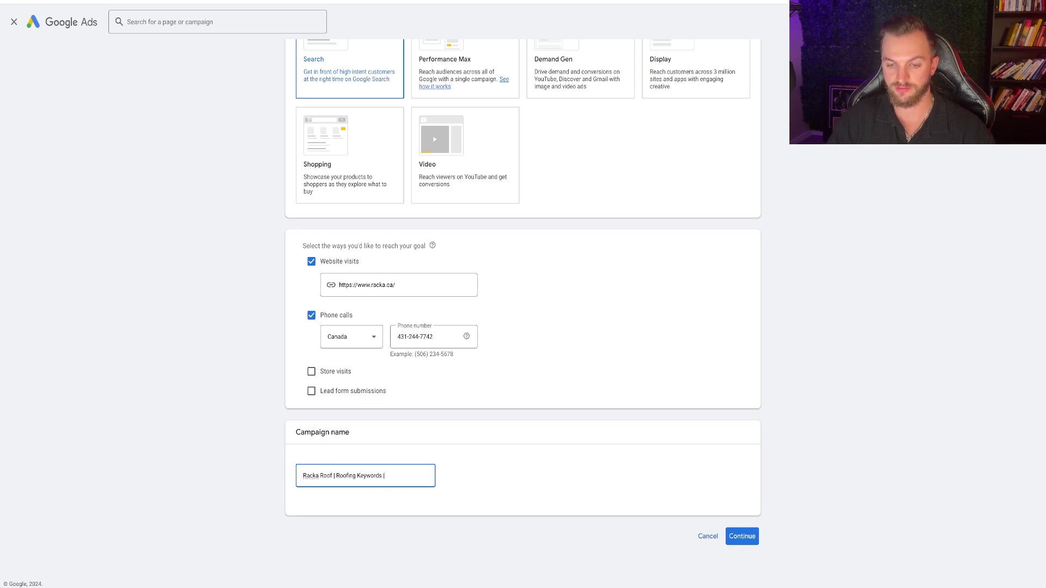
type("words |")
left_click_drag(332, 476, 280, 473)
type("Serach")
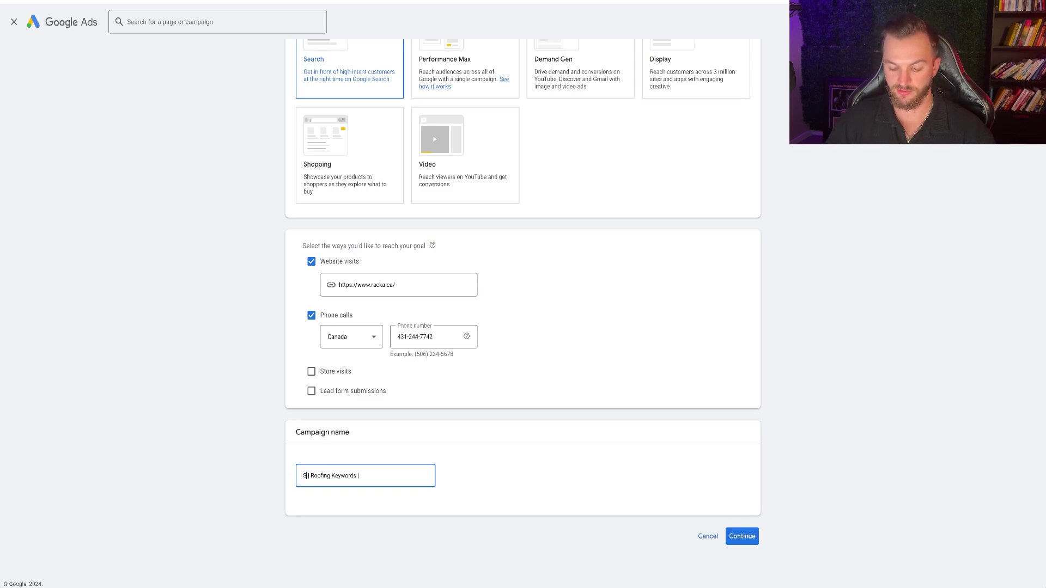
left_click(375, 474)
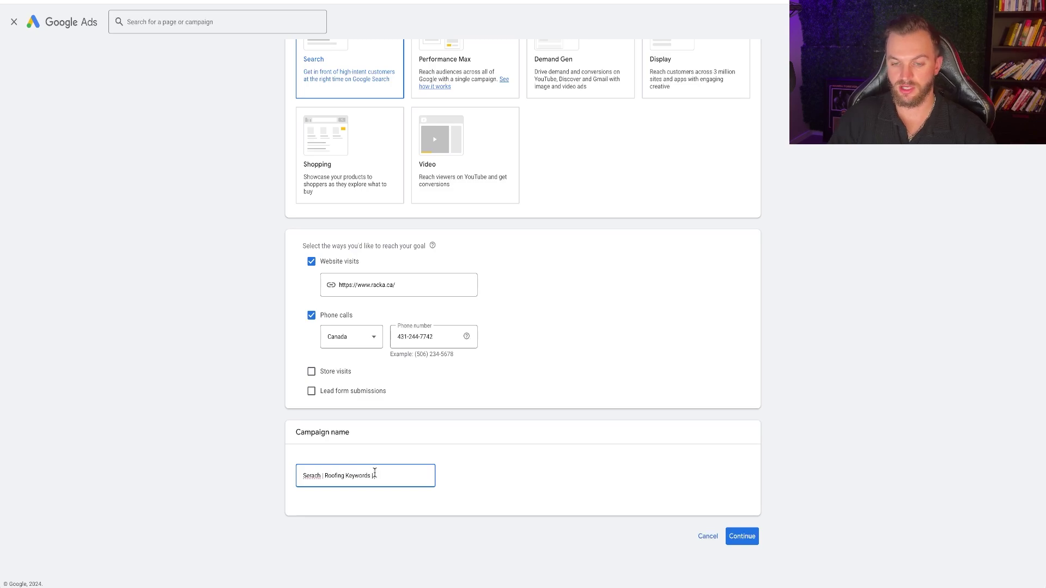
type("Racka Roof")
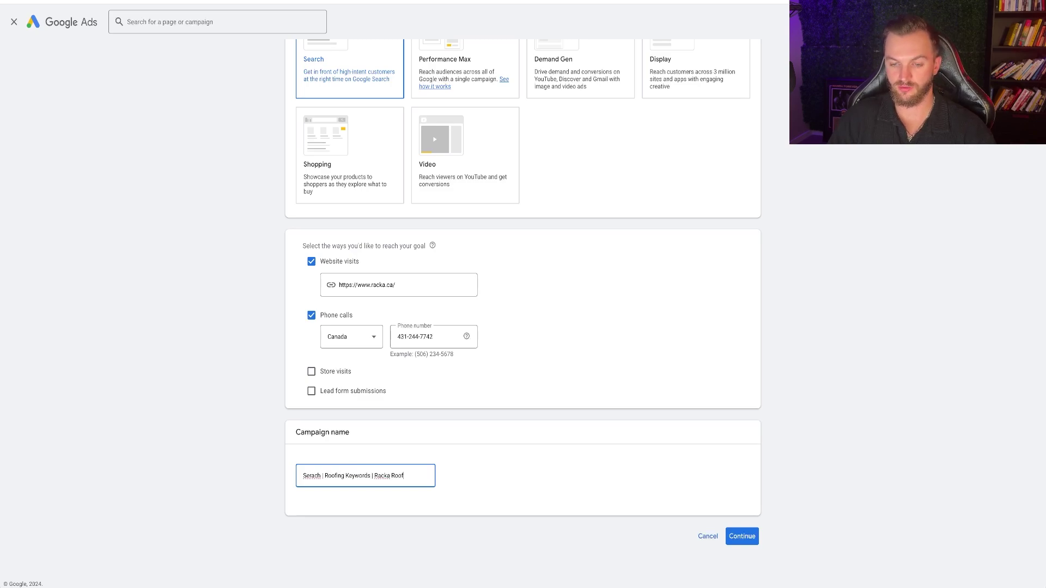
left_click(742, 536)
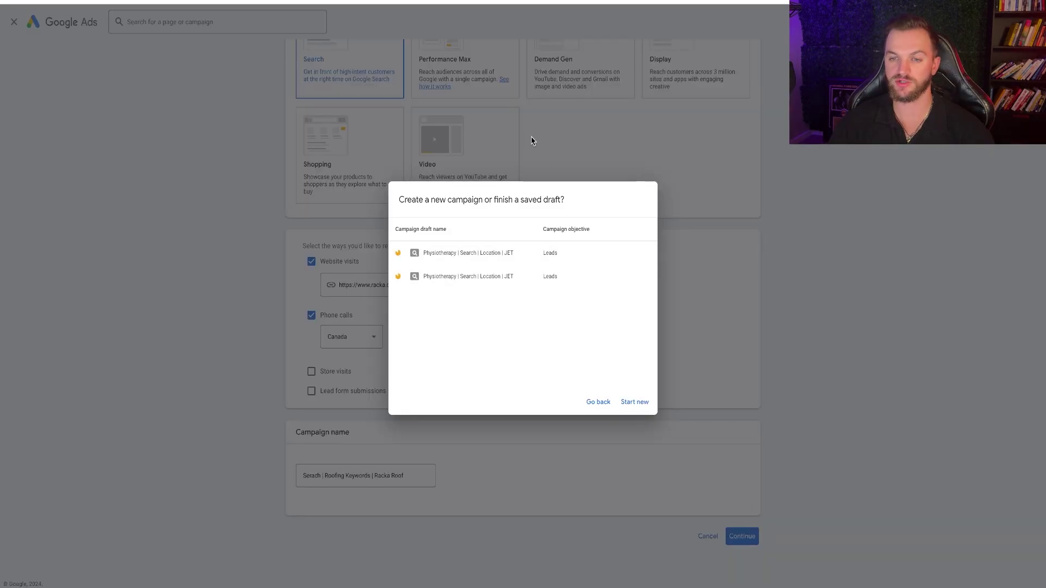
left_click(632, 402)
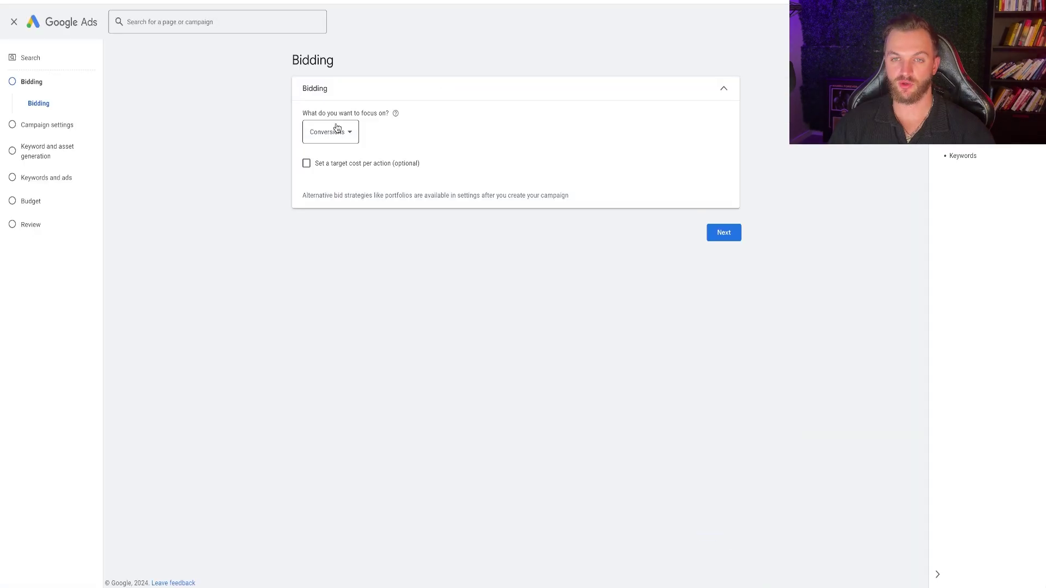
Step: Choose Conversions as the bidding focus of the campaign
left_click(337, 130)
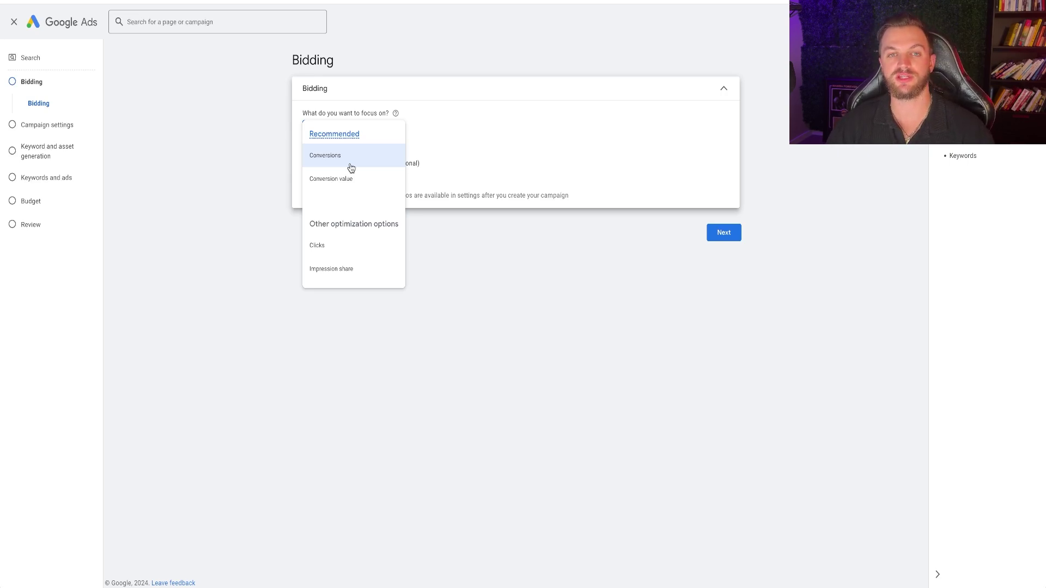
left_click(350, 166)
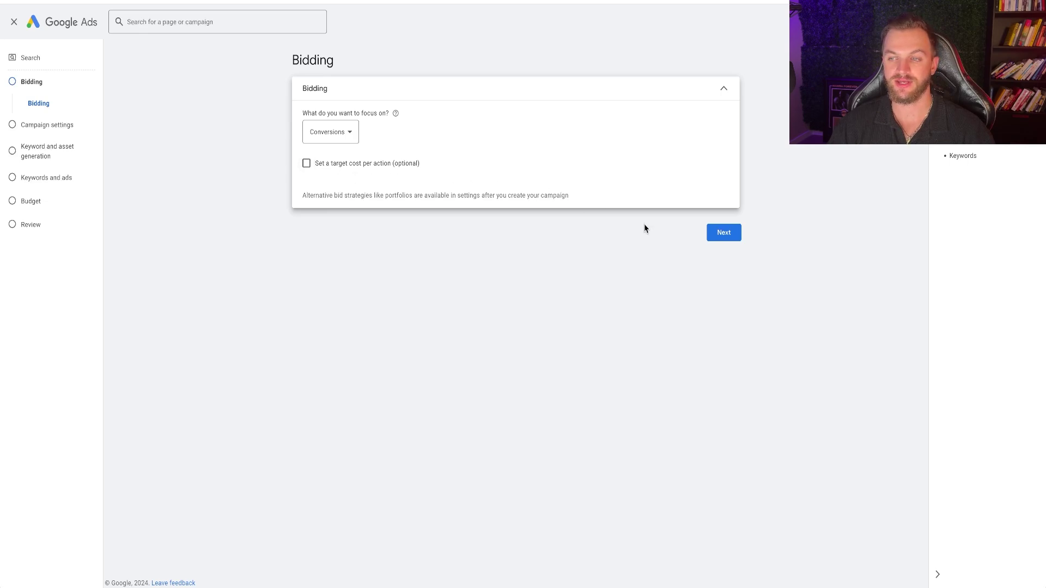
left_click(306, 164)
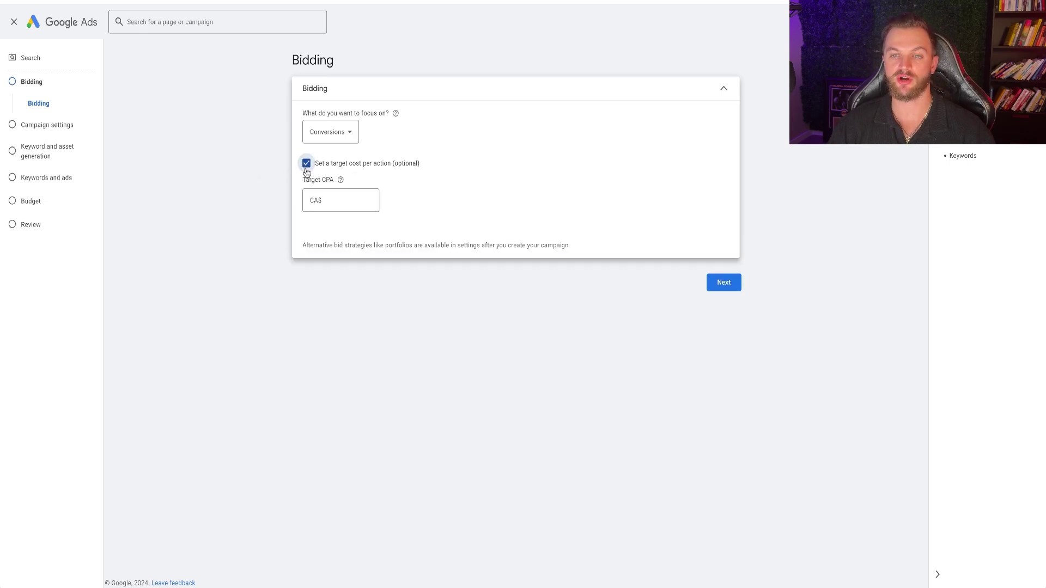
left_click(338, 200)
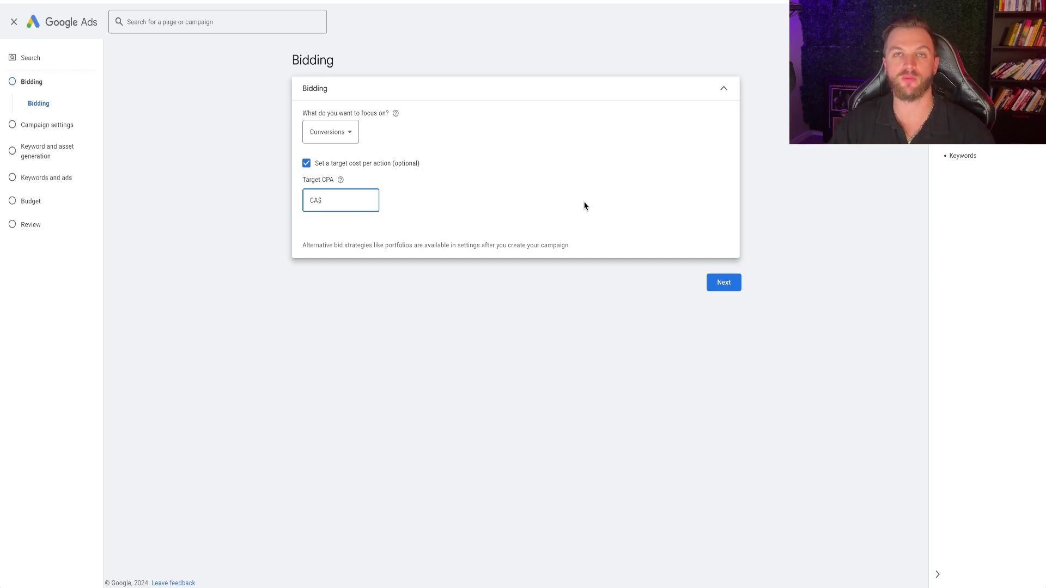
left_click(307, 164)
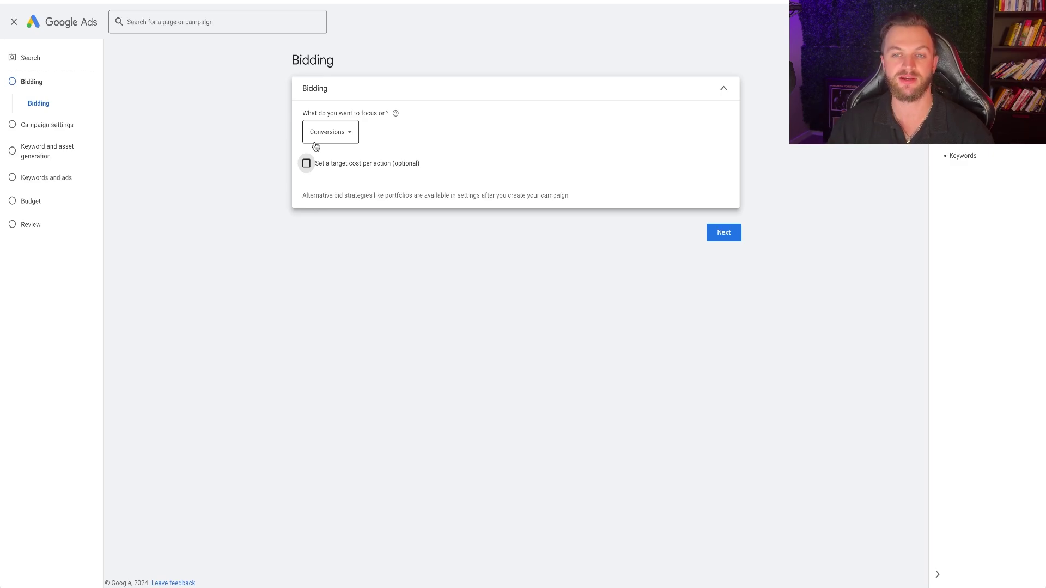
left_click(307, 163)
left_click(345, 199)
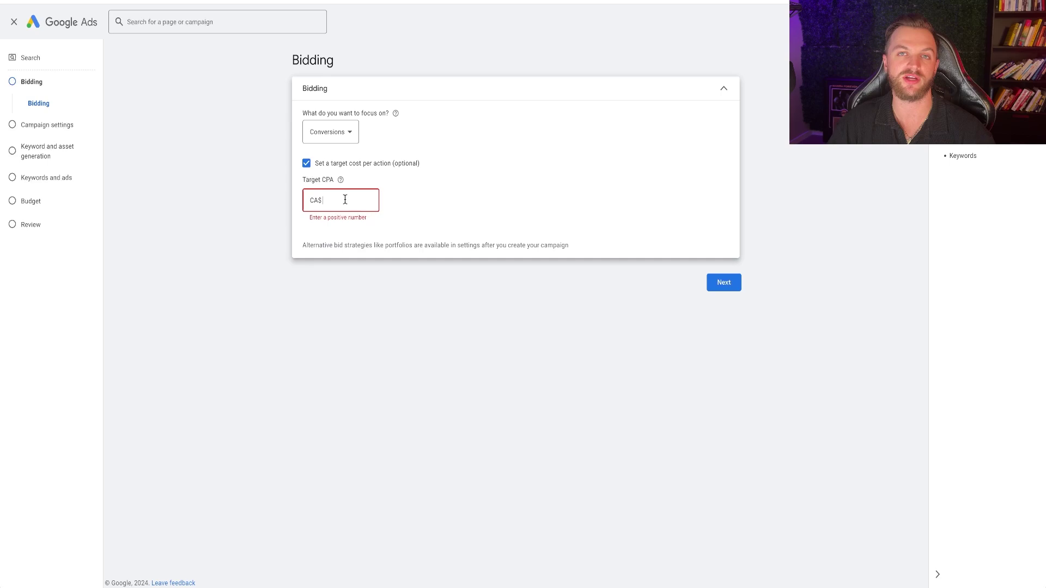
left_click(306, 163)
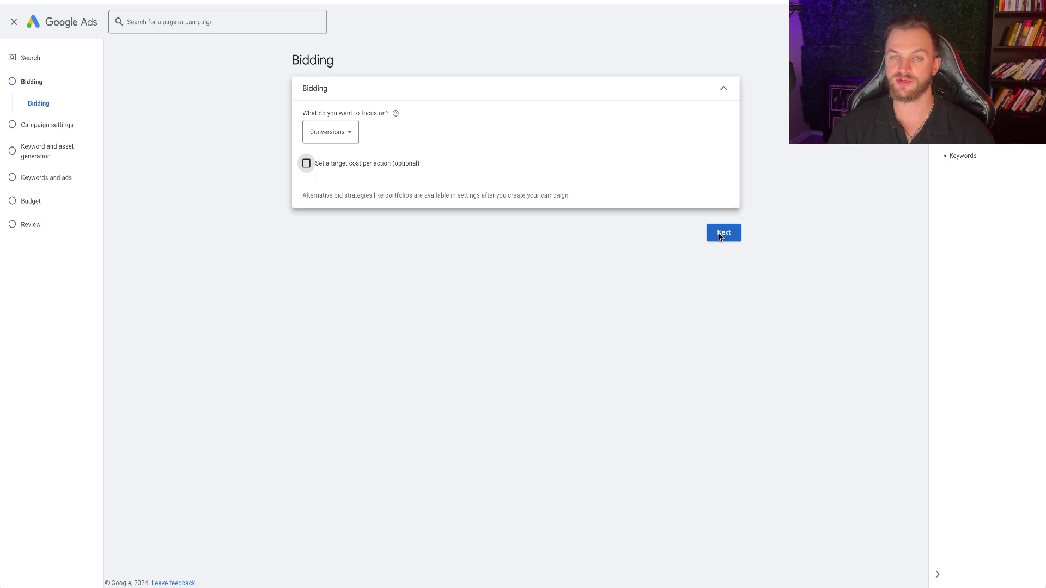
Step: Proceed from bidding to the campaign settings and exclude the Google Display Network, keeping Google search partners included
left_click(720, 234)
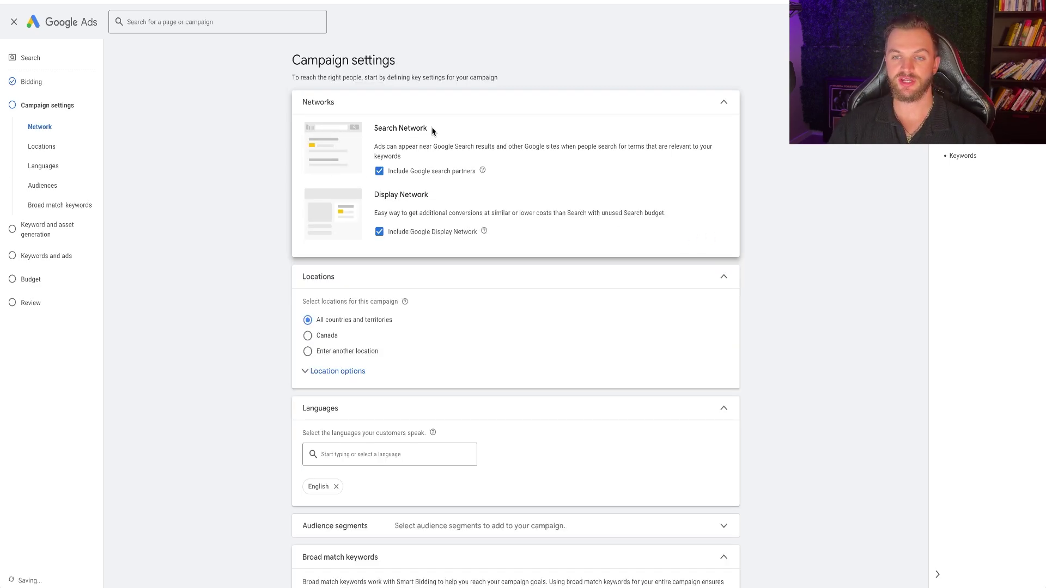
left_click_drag(433, 131, 370, 131)
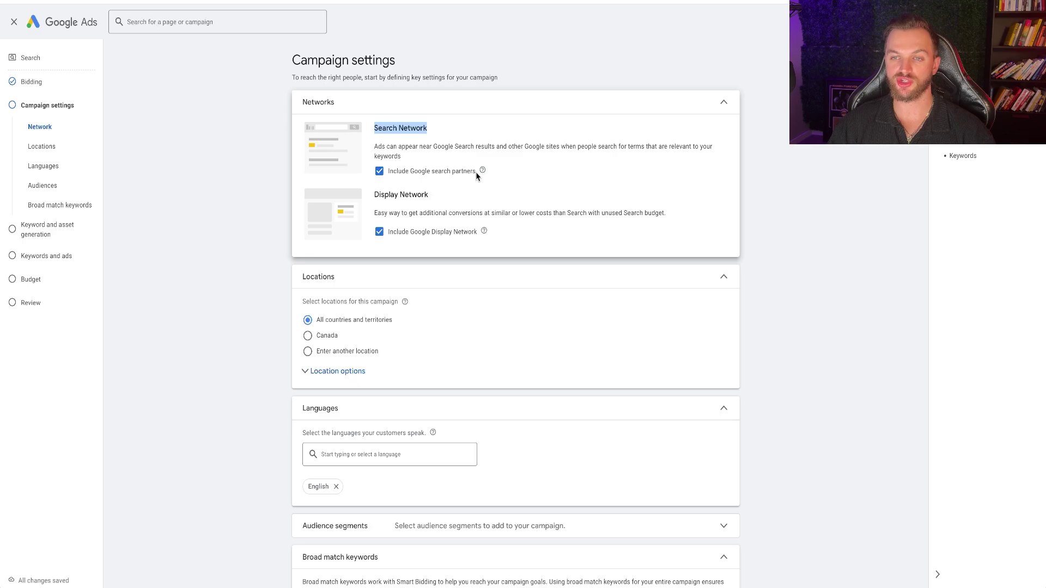
left_click_drag(439, 203, 364, 203)
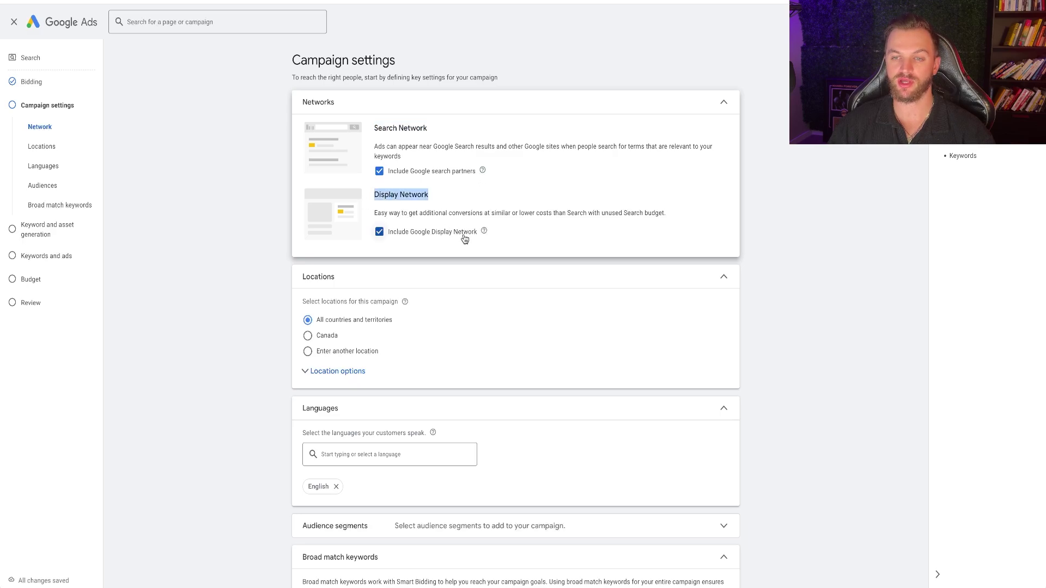
left_click_drag(477, 234, 665, 214)
left_click(417, 214)
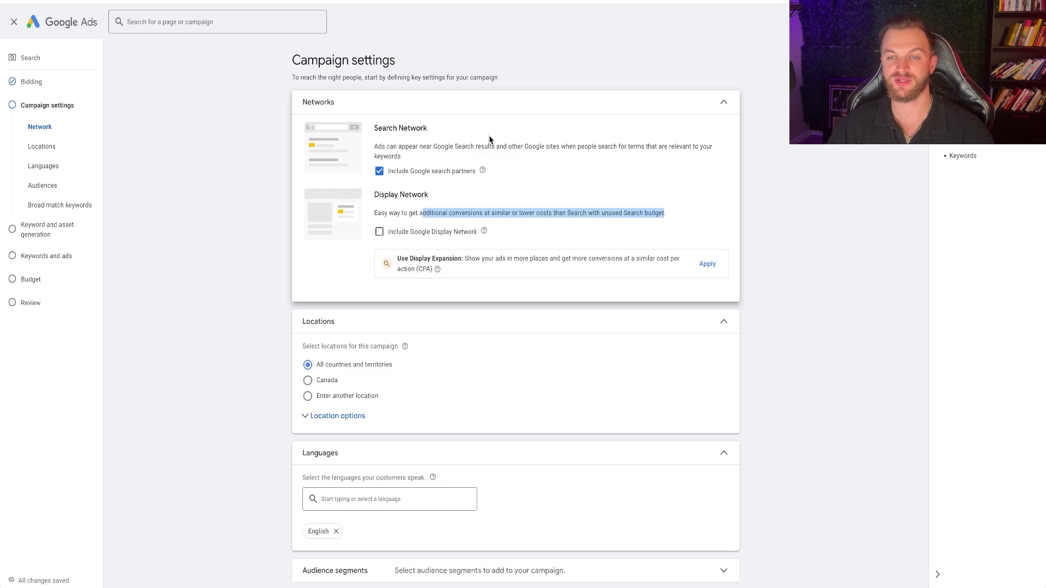
left_click_drag(381, 213, 532, 213)
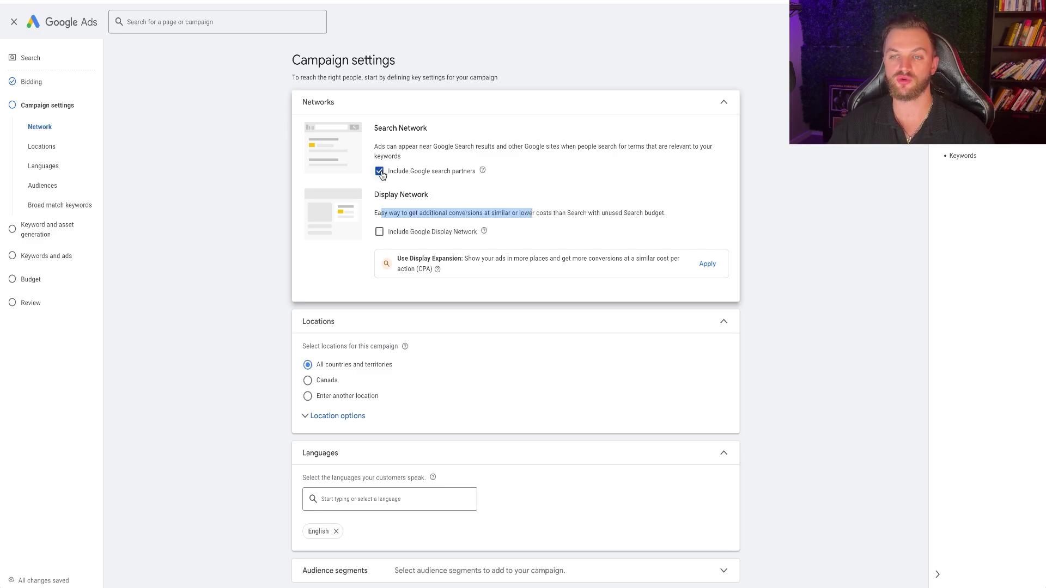
mouse_move(484, 171)
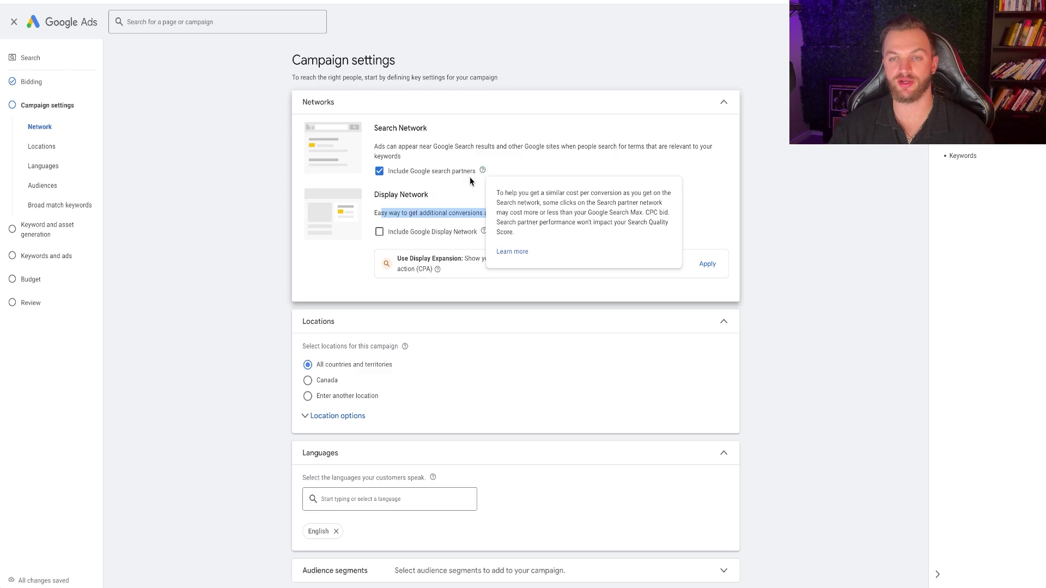
left_click(375, 165)
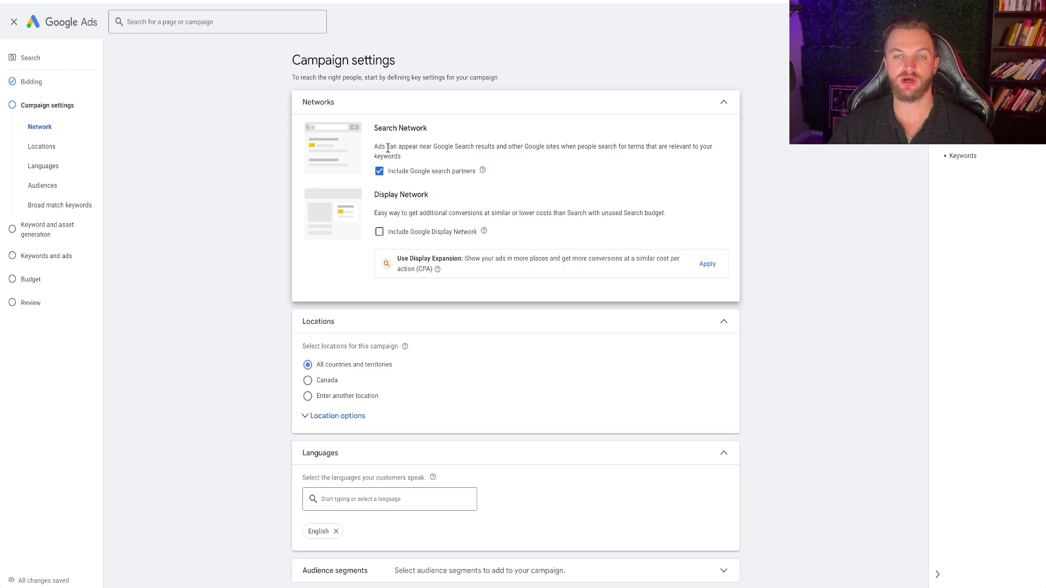
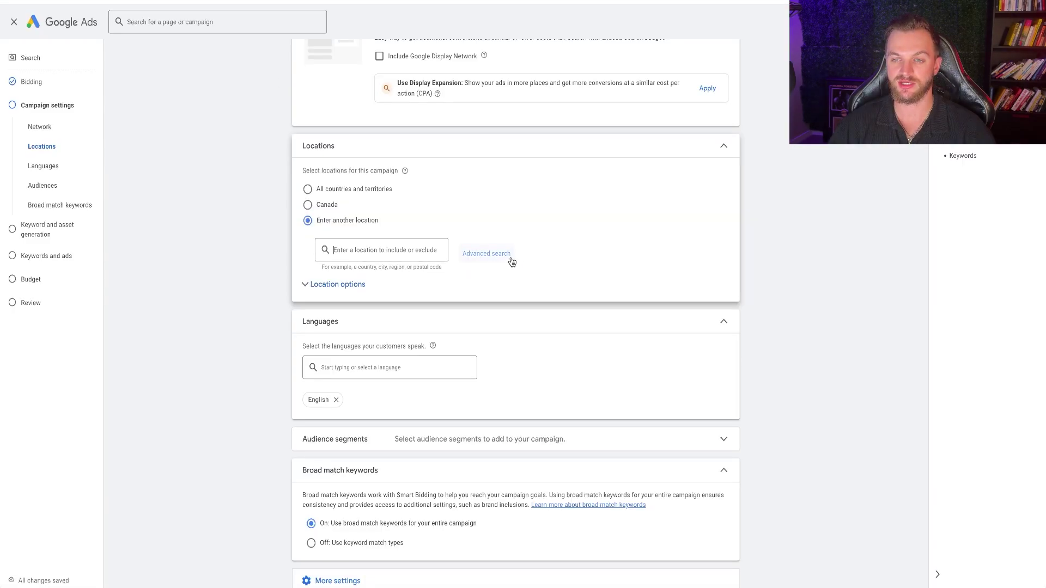
Step: Target a 20 mi radius around the business's street address, taken from its website's contact page, using the campaign's advanced location search
left_click(497, 254)
left_click(321, 217)
type("84 Penner Drive")
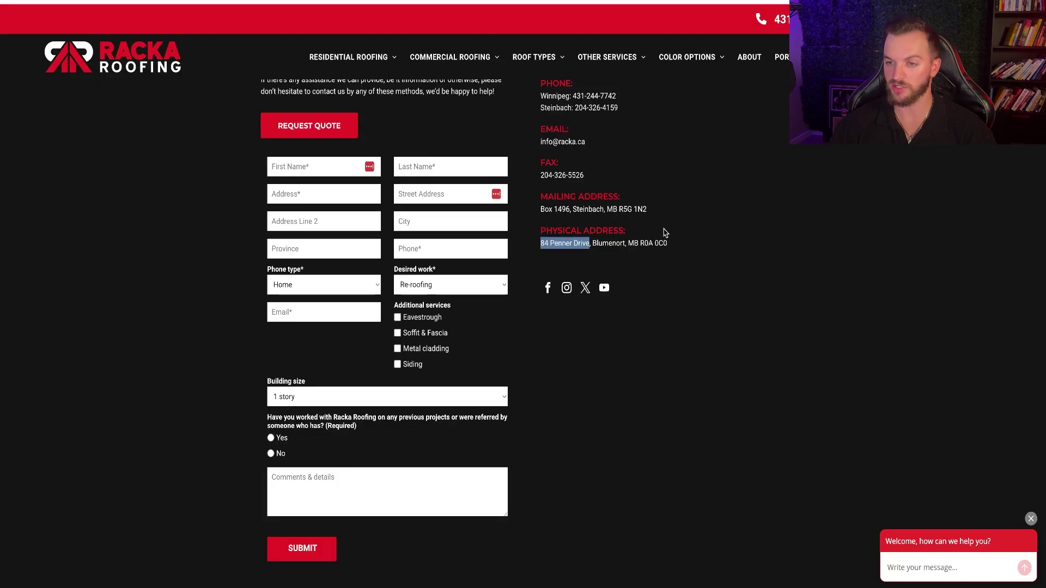
left_click_drag(674, 245, 648, 242)
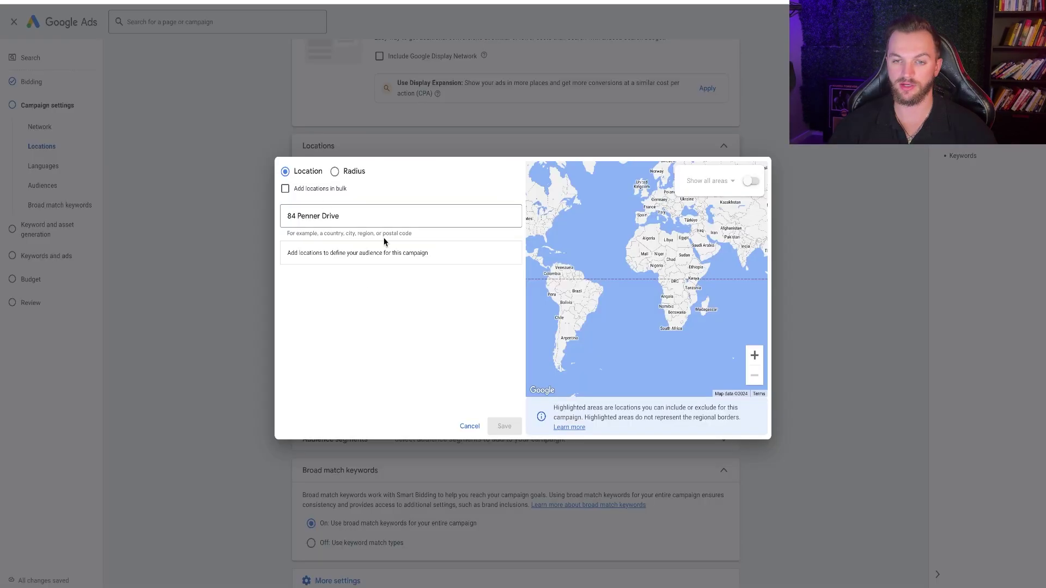
key("ctrl+a")
type("R0A 0C0")
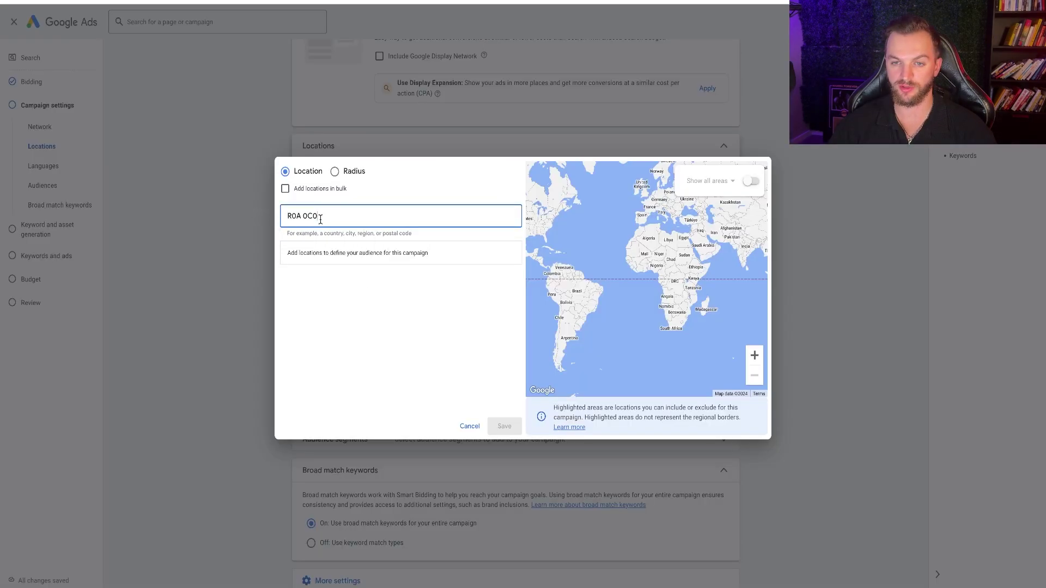
left_click(335, 171)
left_click(364, 218)
type("R0A 0C0")
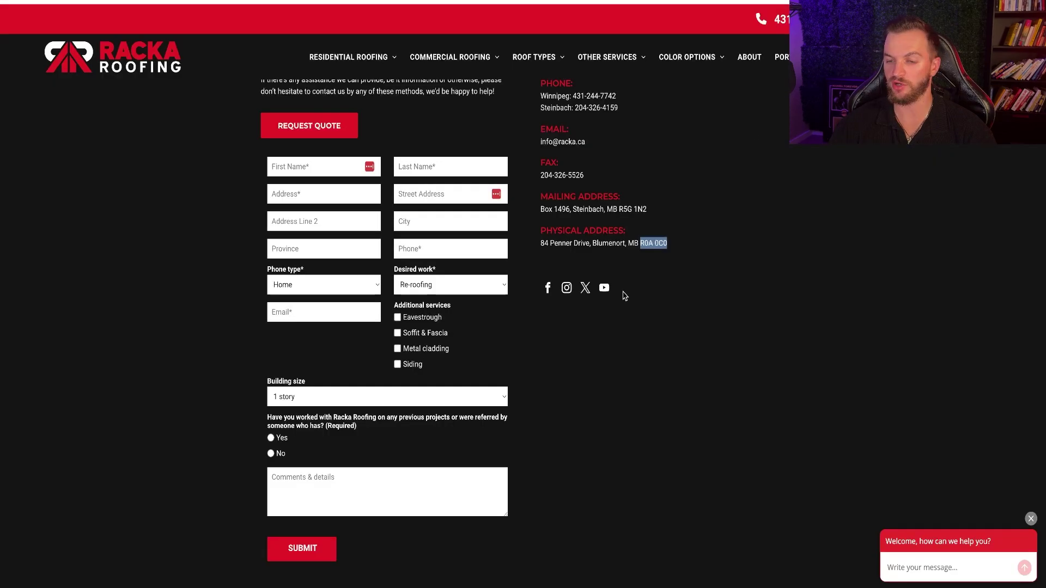
left_click_drag(587, 243, 534, 246)
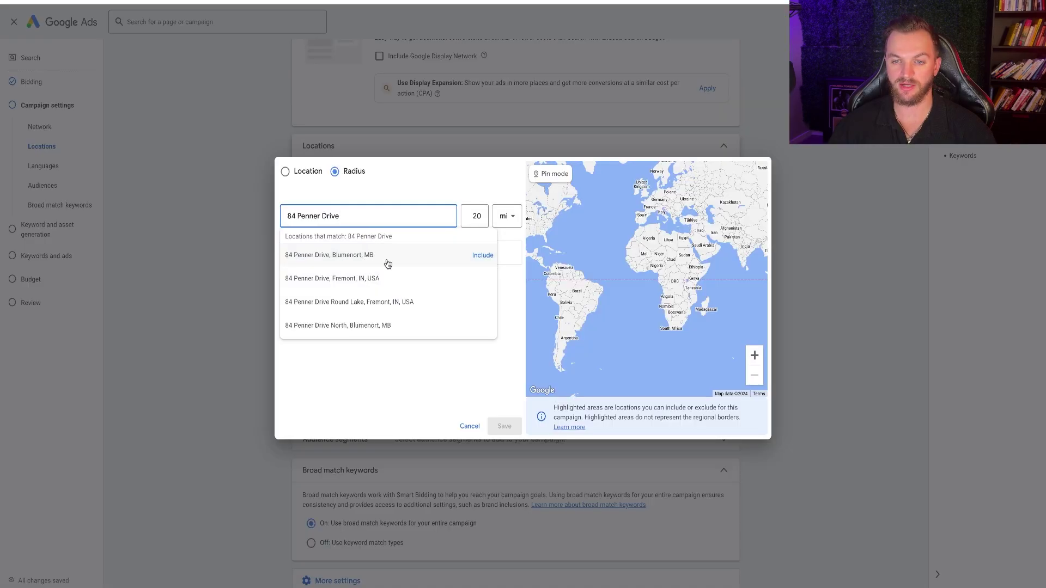
left_click(482, 256)
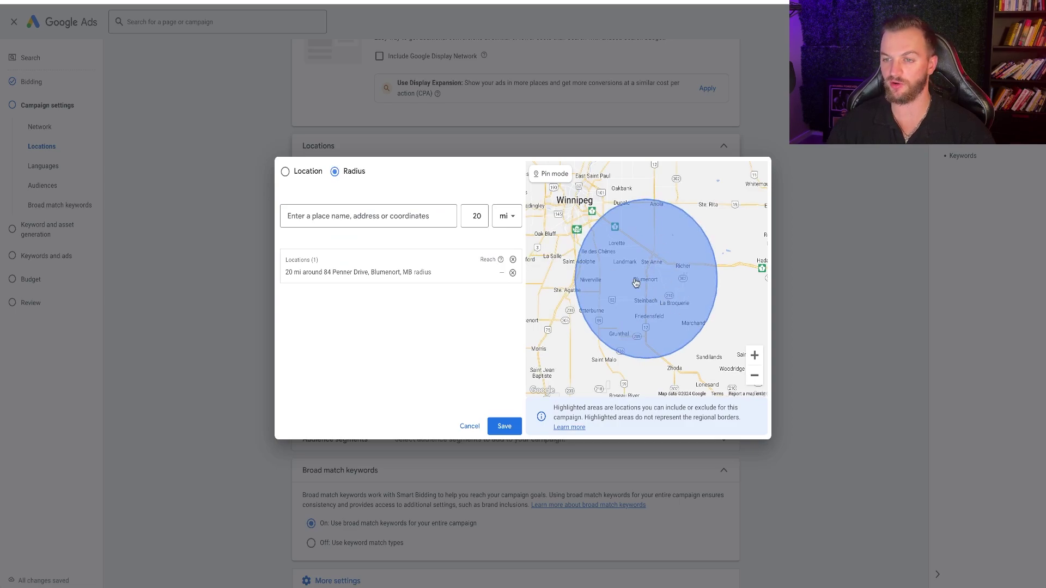
Step: Set the target radius around the business's street address to 30 mi
double_click(482, 221)
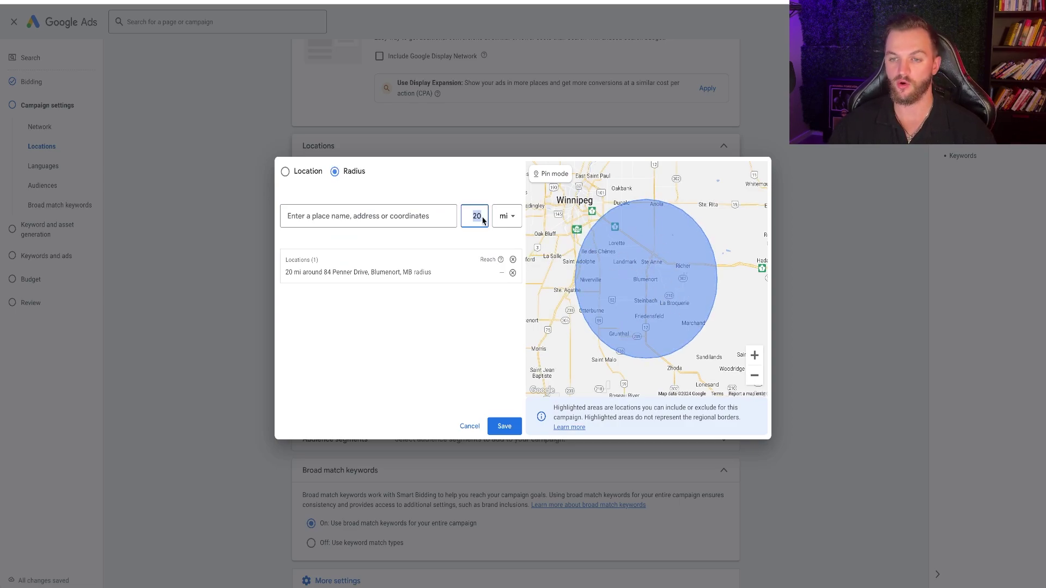
type("3")
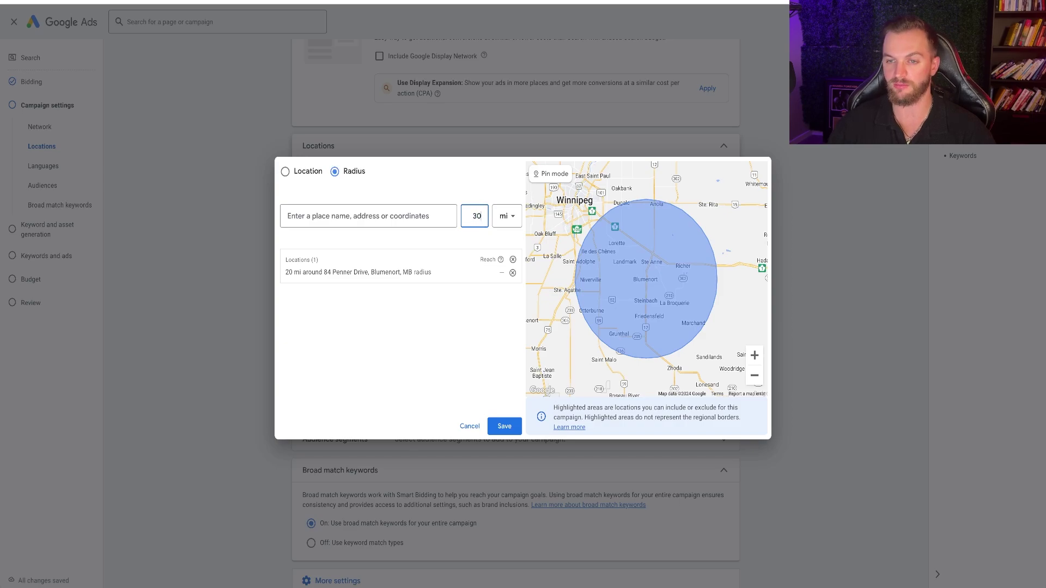
left_click(465, 273)
left_click_drag(473, 296, 486, 300)
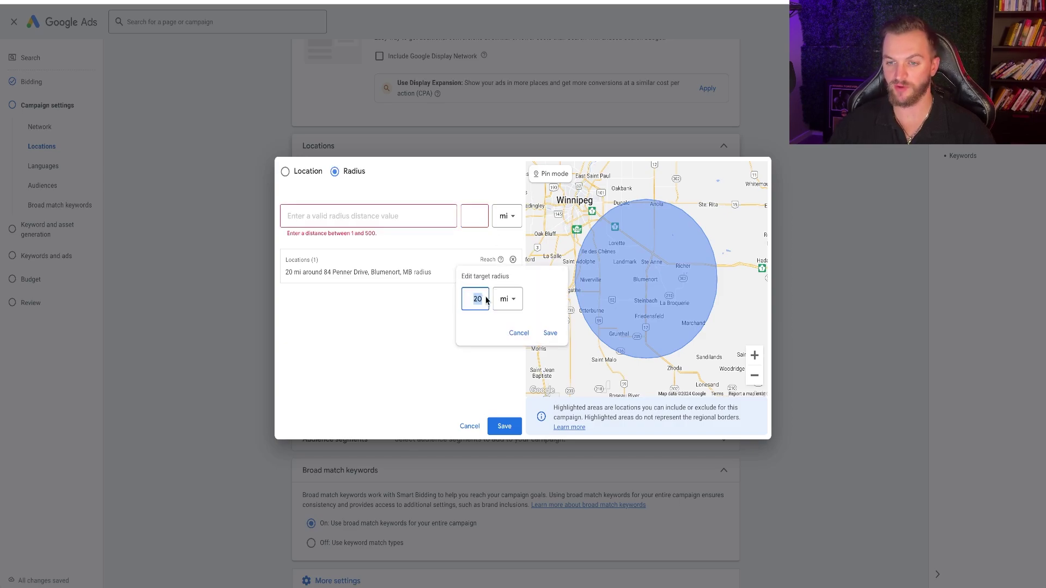
type("30")
left_click(540, 332)
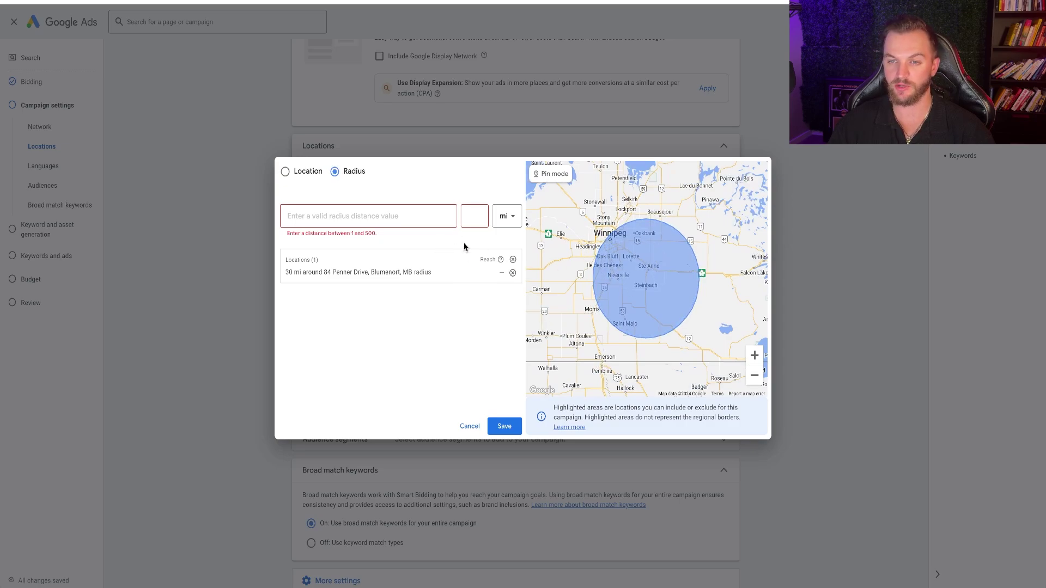
Step: Set the target radius around the business's street address to 40 mi and save the location targeting
left_click(460, 274)
type("40")
left_click(548, 332)
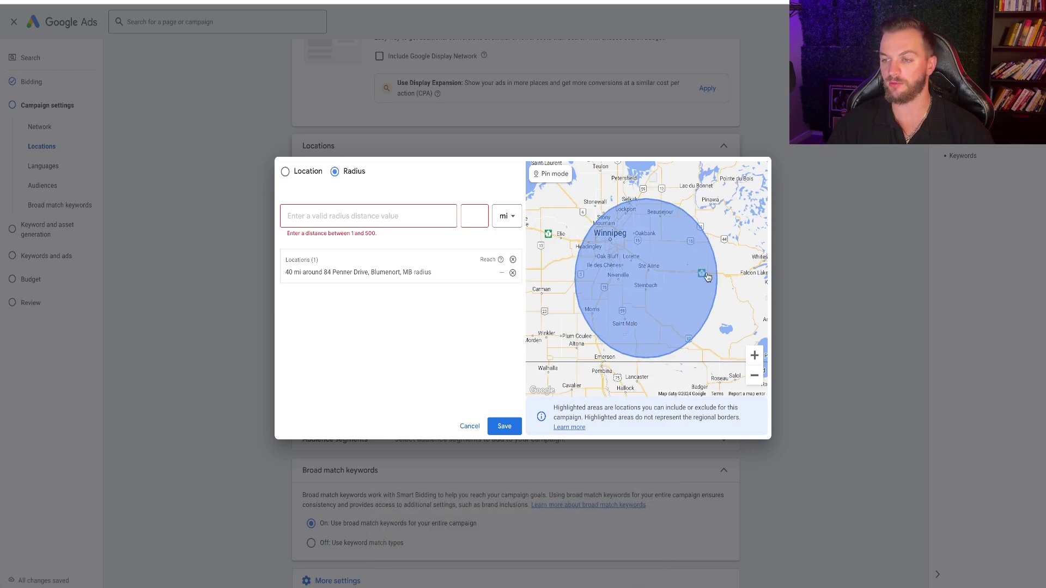
left_click(504, 428)
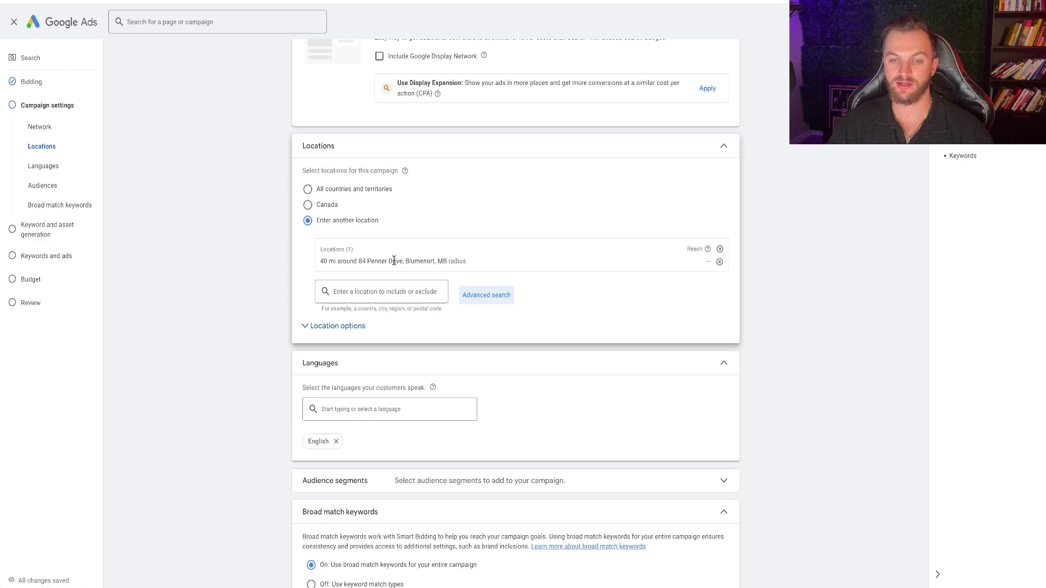
Step: Turn off broad match keywords for the campaign so that it uses keyword match types
scroll(394, 261, "down", 2)
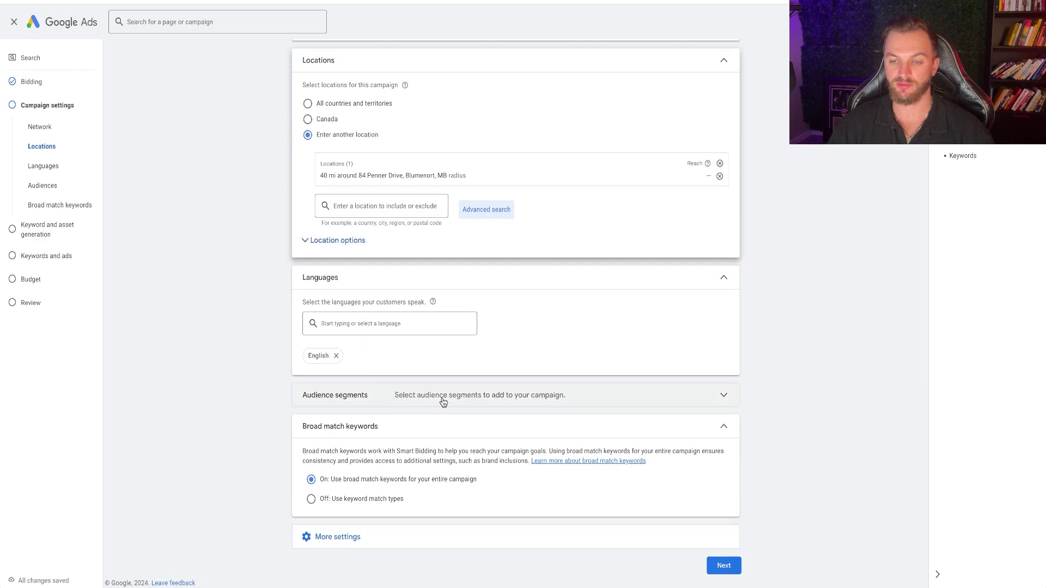
left_click(468, 401)
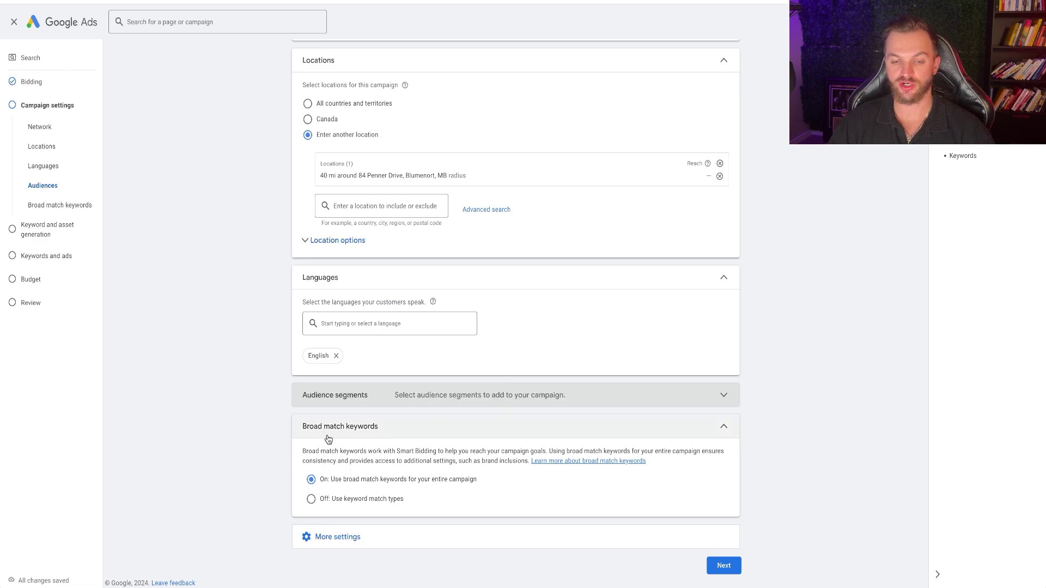
left_click(313, 499)
scroll(347, 498, "down", 3)
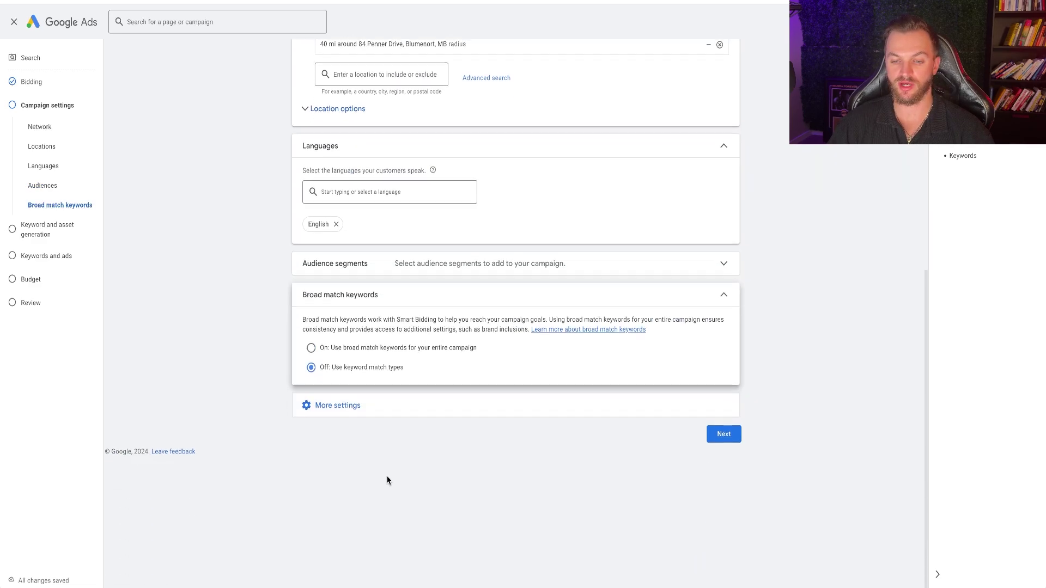
Step: Reveal the additional campaign settings, keep their defaults, and proceed to keyword and asset generation
double_click(351, 402)
left_click(351, 402)
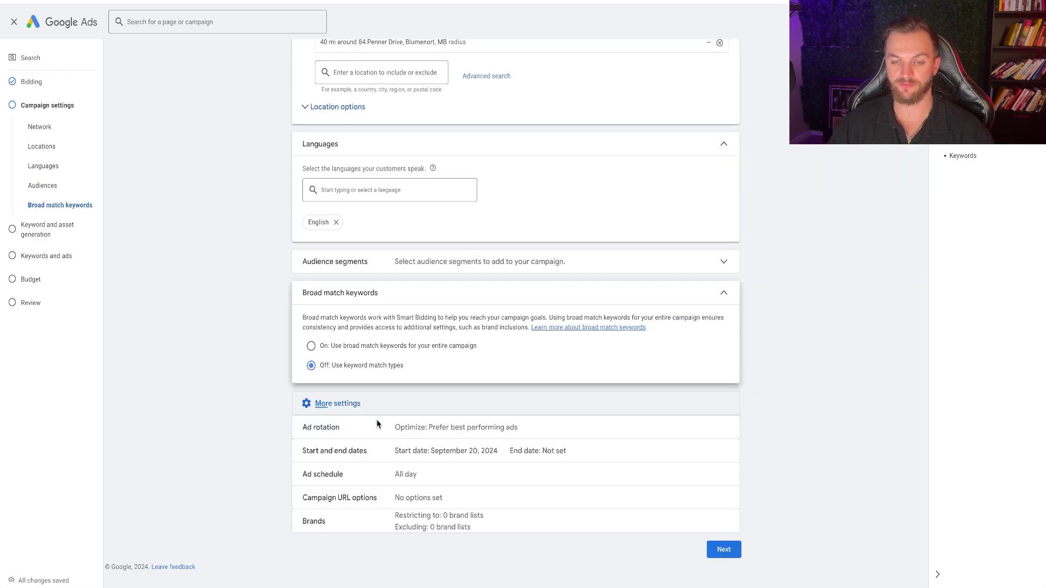
left_click(358, 538)
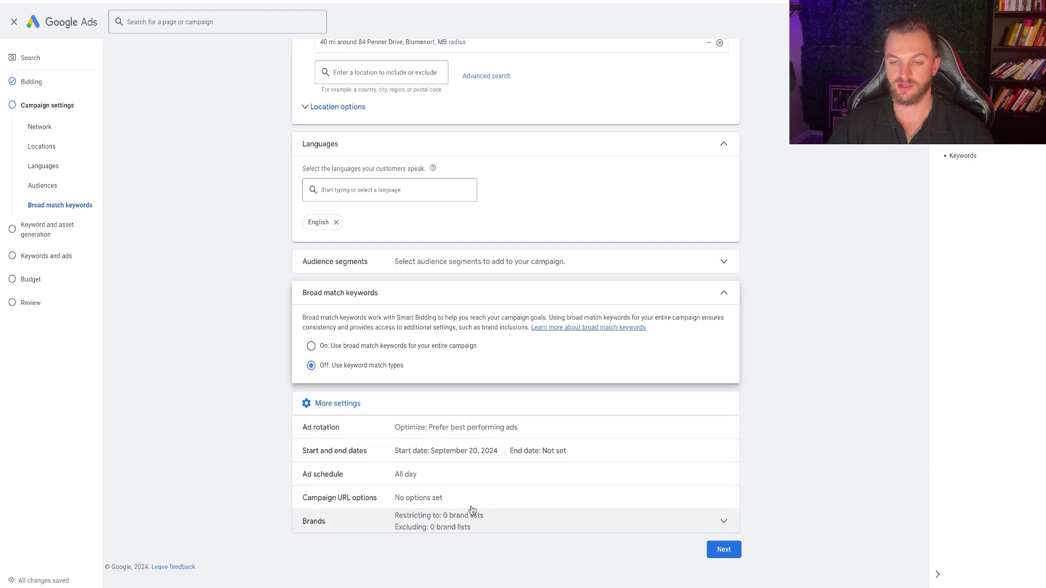
left_click(723, 550)
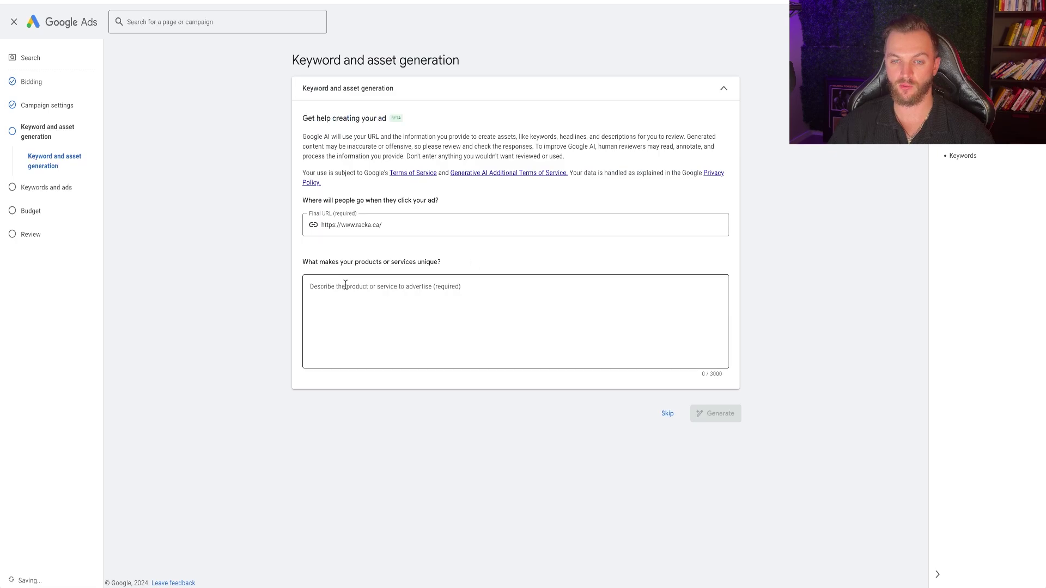
Step: Search Google for "racka roof" in a new browser tab and copy the descriptive sentence under the Racka Roofing website result
left_click(366, 301)
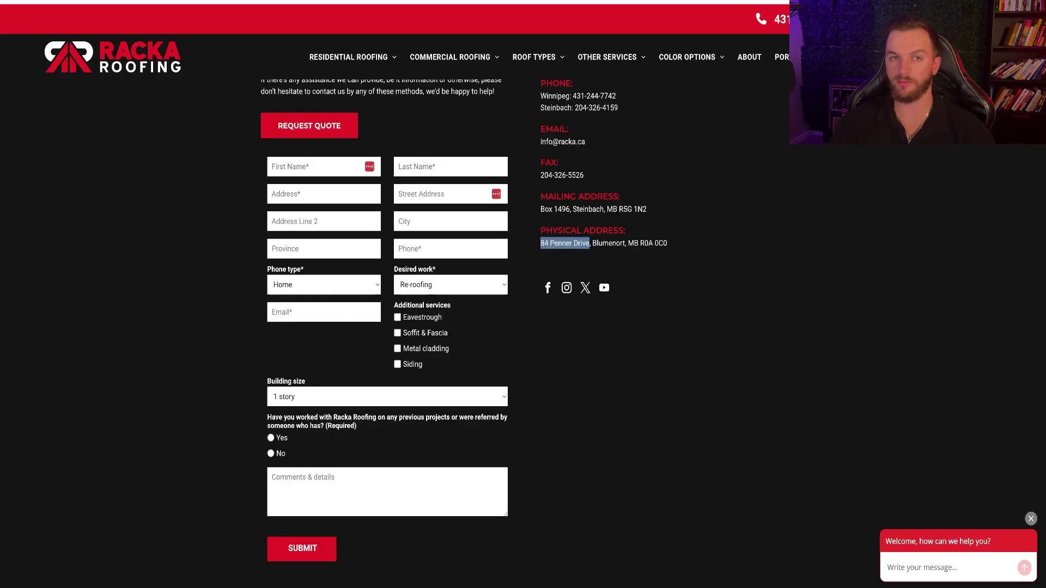
key("ctrl+t")
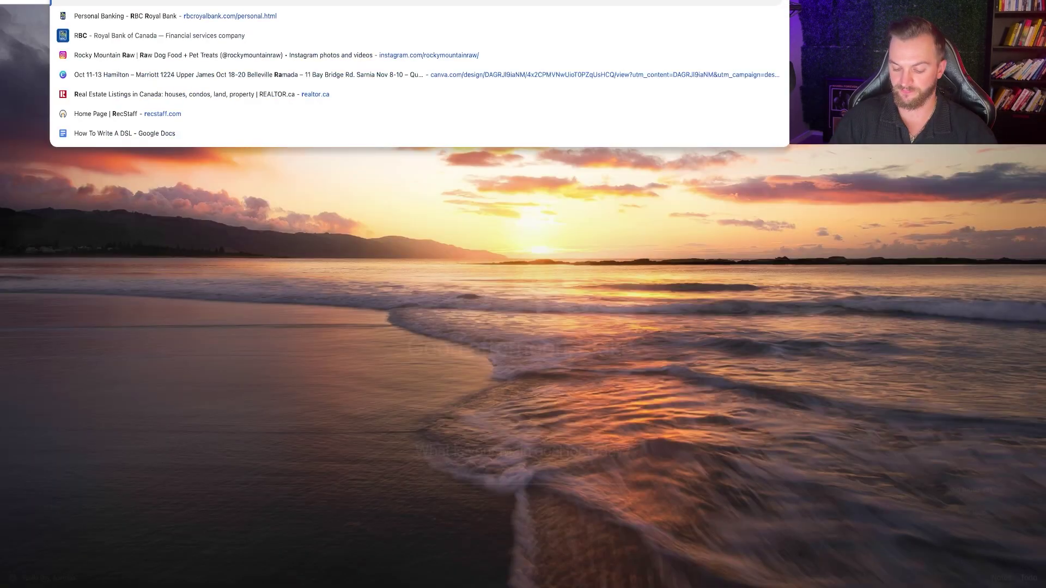
type("racka roof")
key("Return")
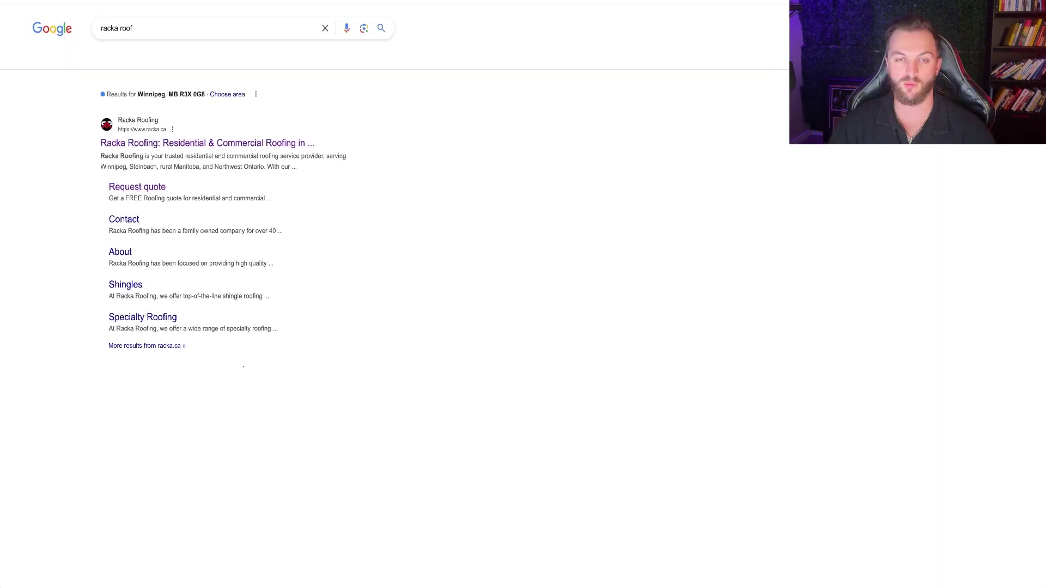
left_click_drag(101, 157, 262, 163)
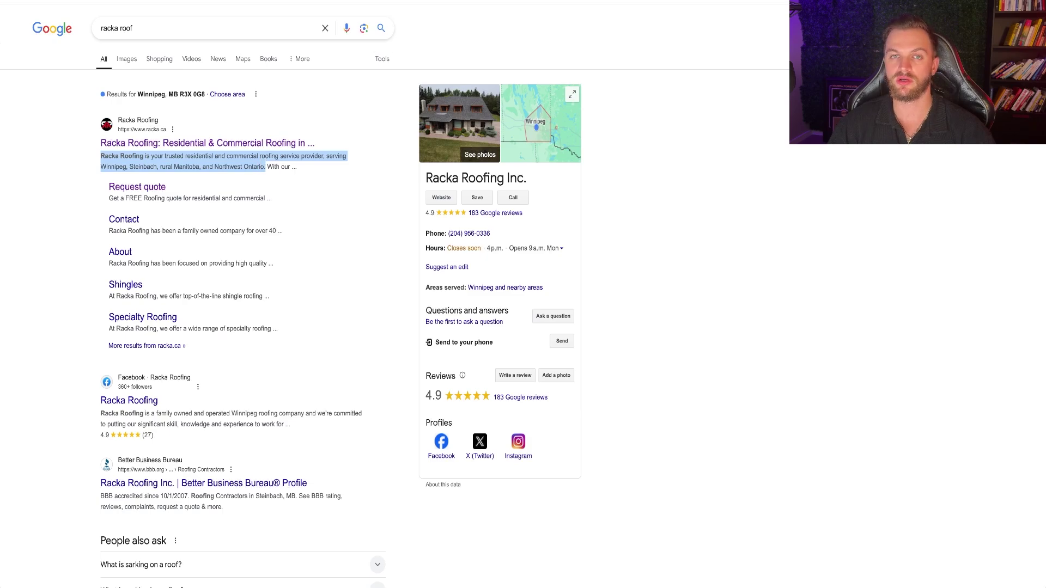
Step: Fill in the advertised service description with the copied Racka Roofing sentence and generate the keywords and ad assets
left_click(581, 311)
type("Racka Roofing is your trusted residential and commercial roofing service provider, serving Winnipeg, Steinbach, rural Manitoba, and Northwest Ontario.")
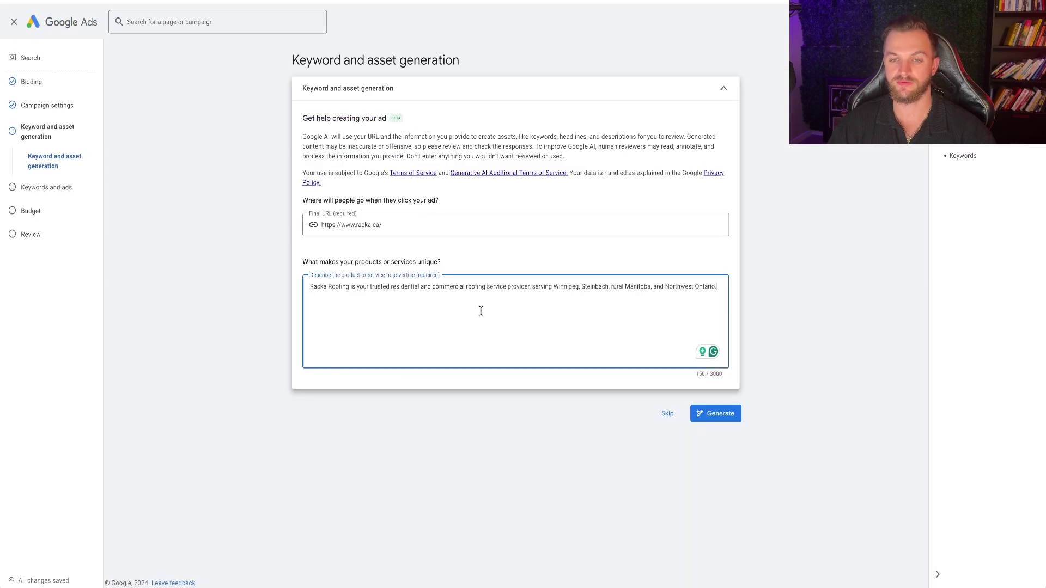
left_click(718, 414)
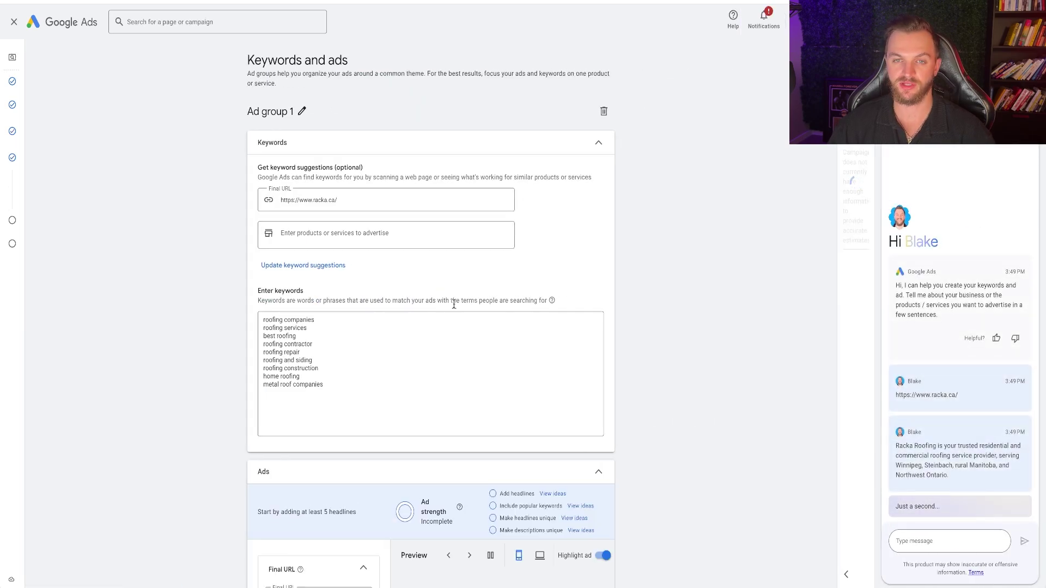
Step: Rename the ad group as "Roofing Companies"
left_click(302, 111)
left_click_drag(304, 111, 215, 112)
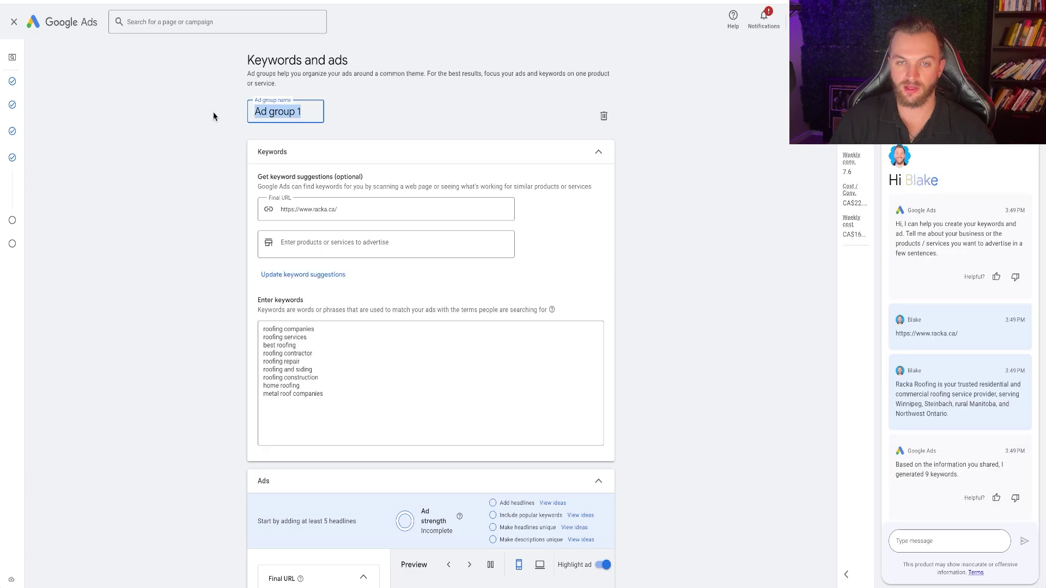
type("Roofing Companies")
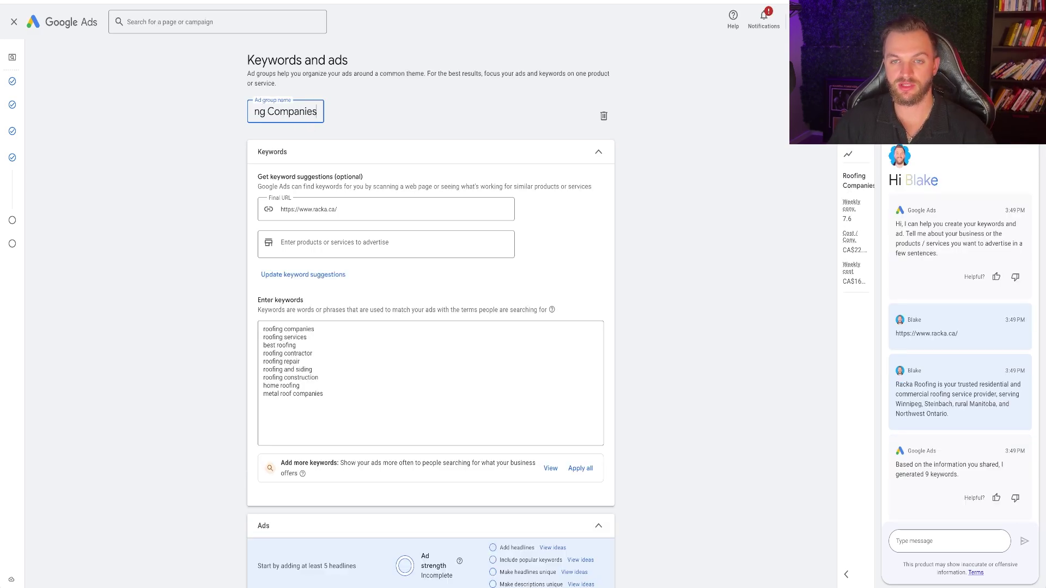
Step: Examine the generated keyword list of the Roofing Companies ad group
scroll(454, 309, "down", 2)
scroll(454, 308, "up", 1)
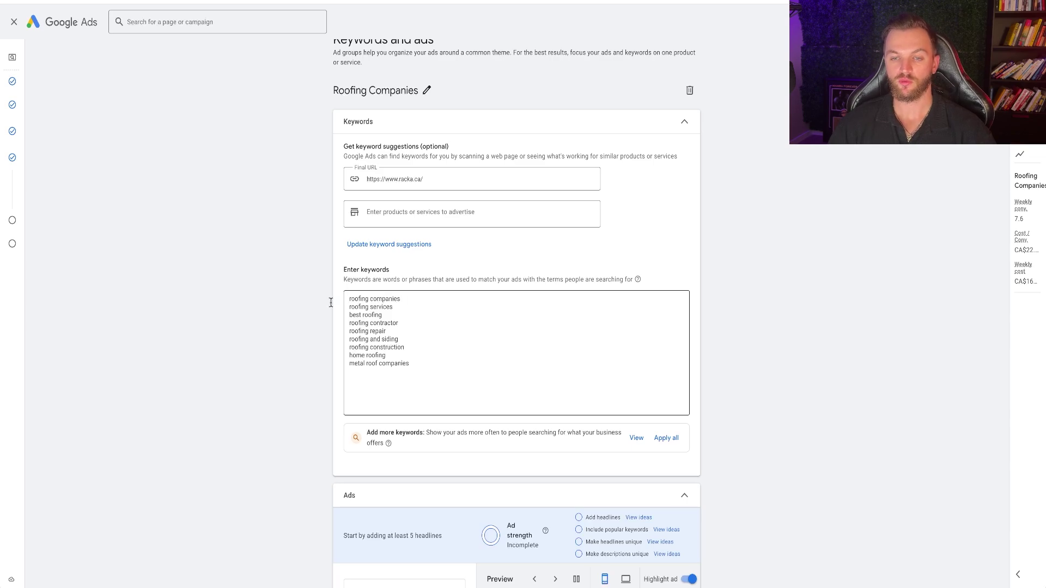
left_click_drag(349, 299, 393, 308)
left_click(405, 315)
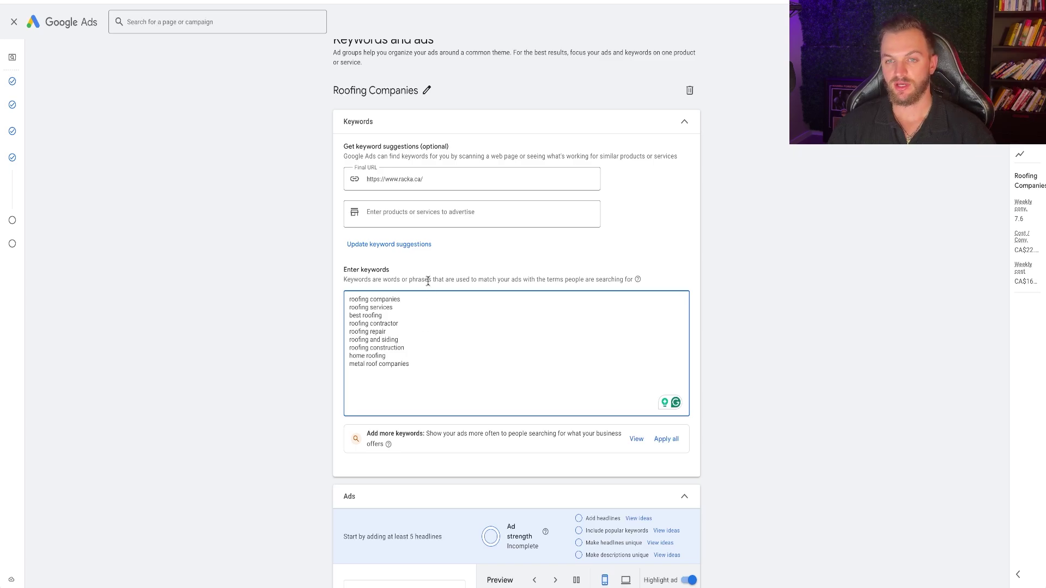
scroll(428, 281, "up", 1)
scroll(428, 281, "down", 5)
scroll(428, 281, "up", 5)
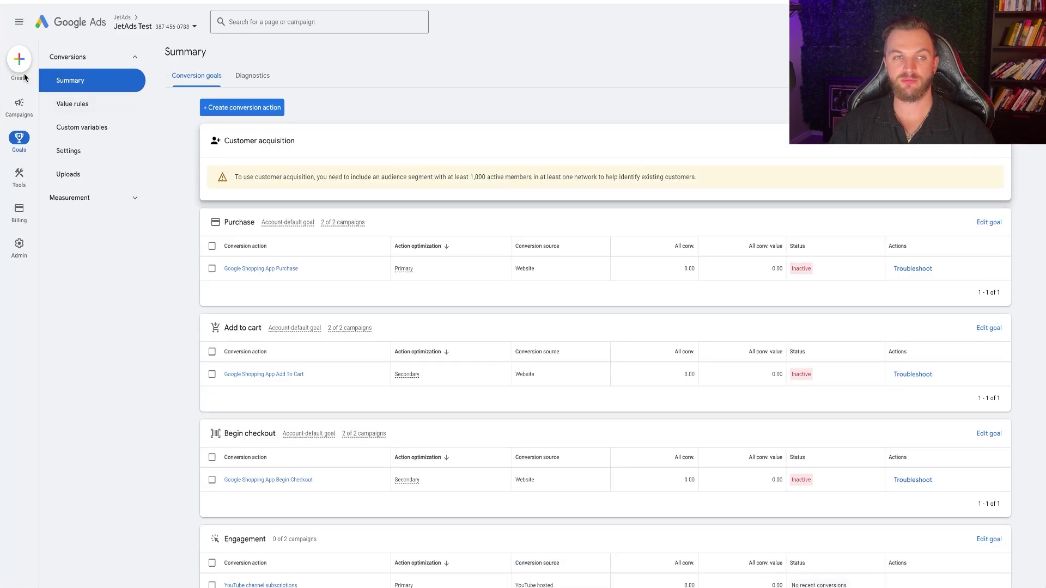
Step: Open Keyword Planner and start discovering new keywords
left_click(20, 107)
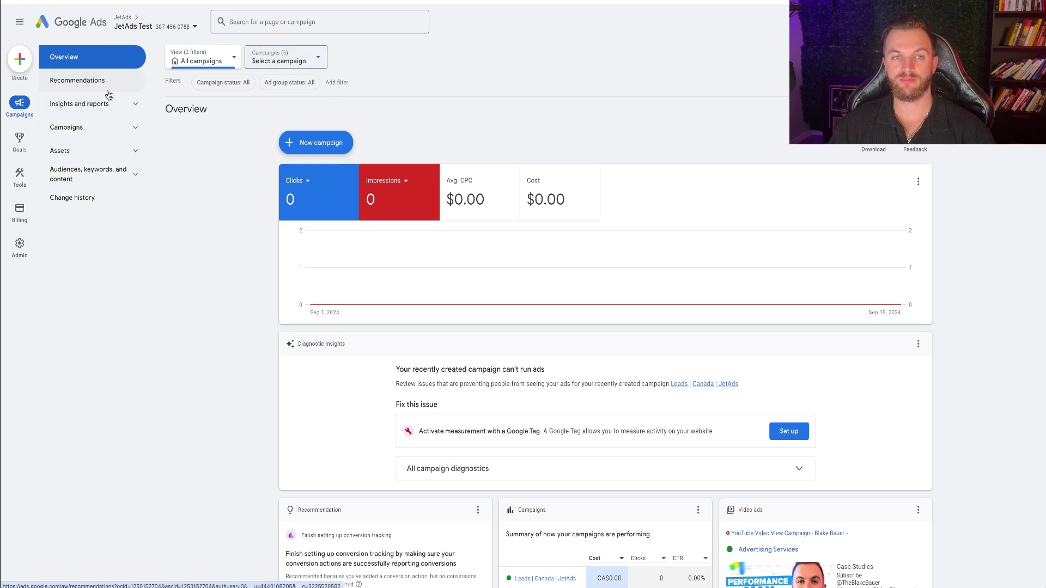
left_click(117, 107)
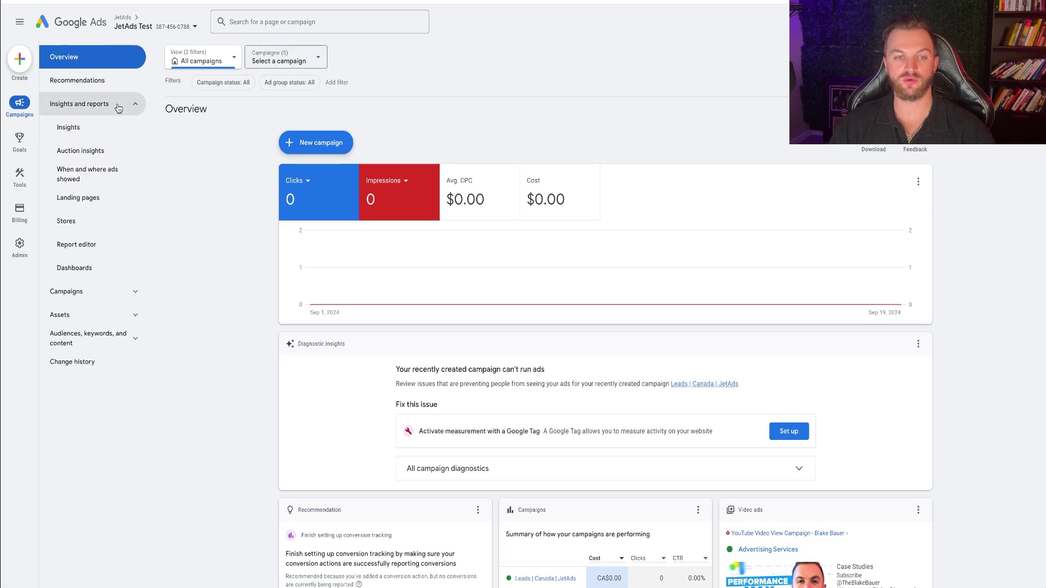
mouse_move(22, 189)
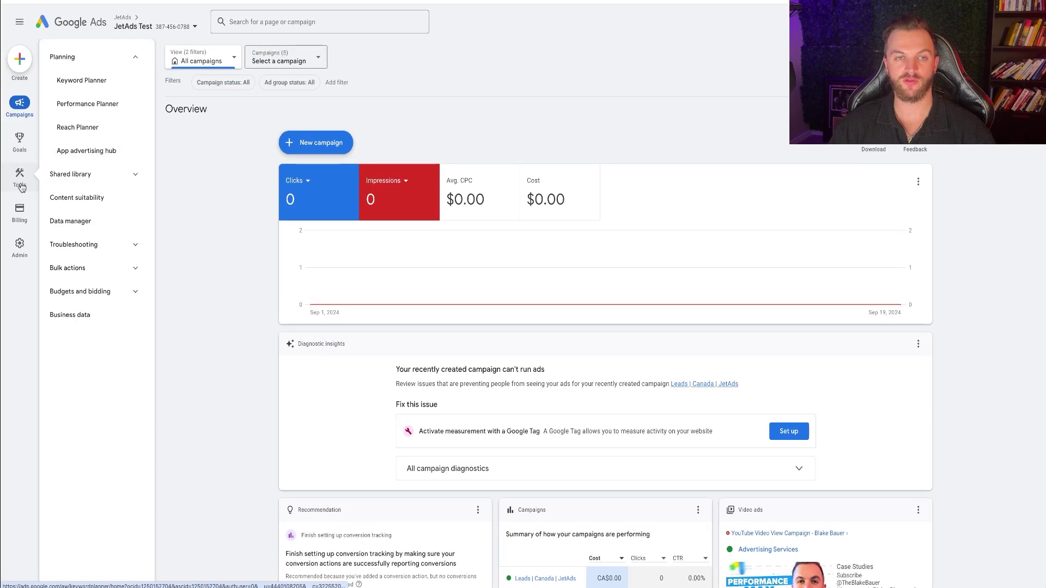
left_click(90, 87)
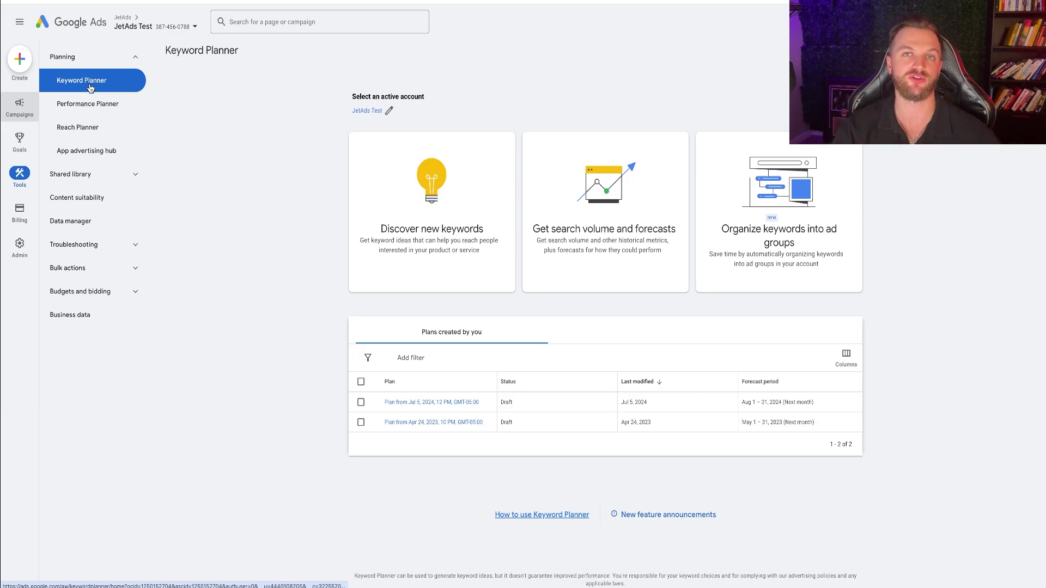
left_click(425, 248)
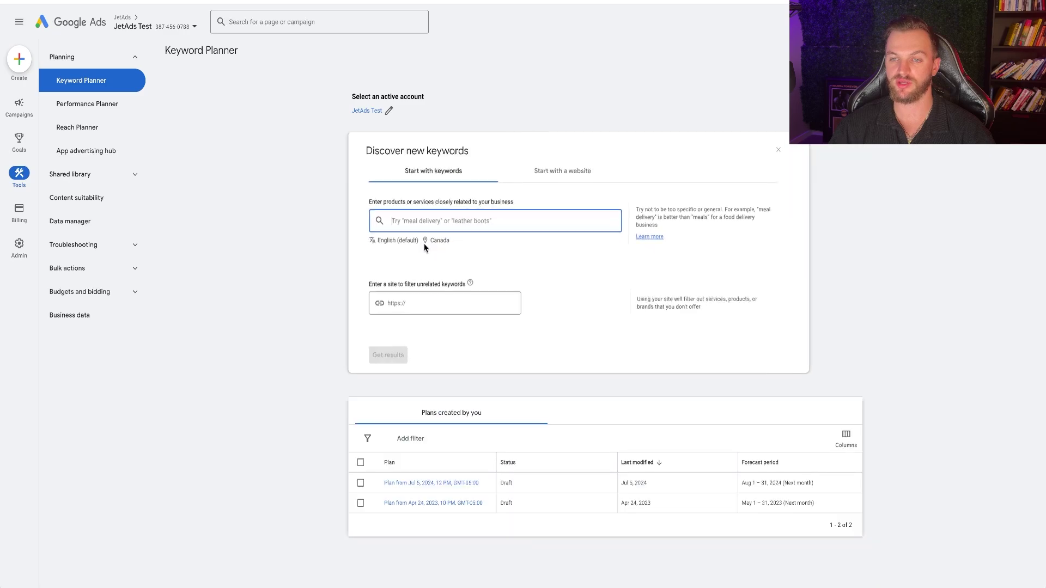
Step: Set the keyword discovery location to the city of Winnipeg, Manitoba, Canada only, and save it
left_click(438, 240)
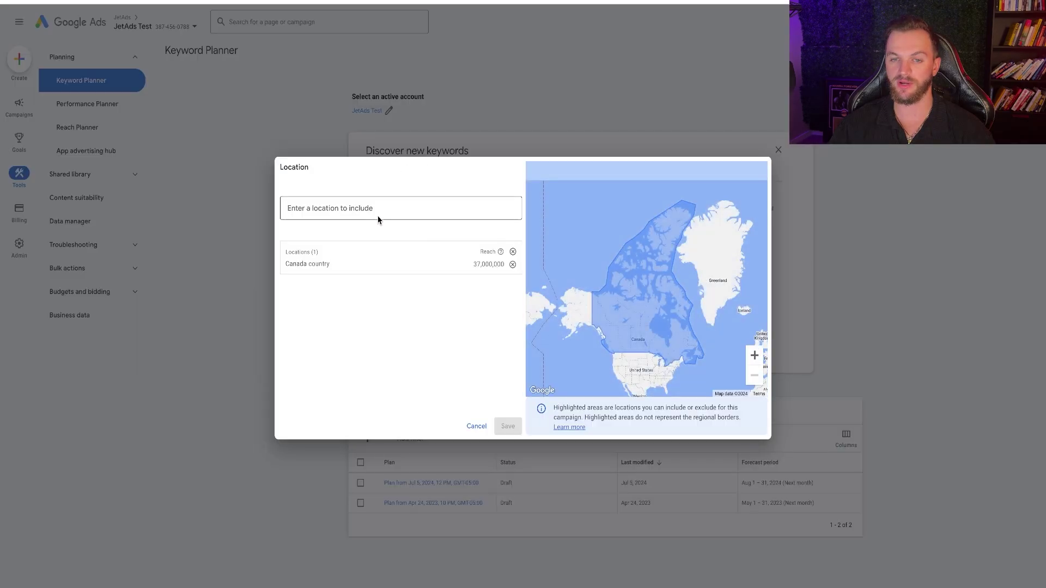
left_click(512, 265)
left_click(345, 206)
type("winnipeg")
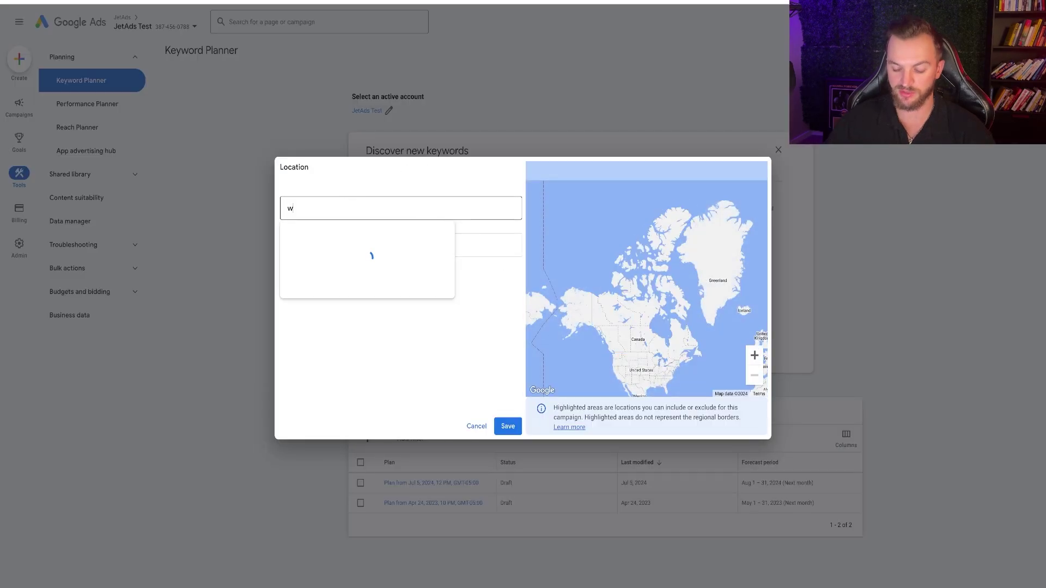
left_click(517, 288)
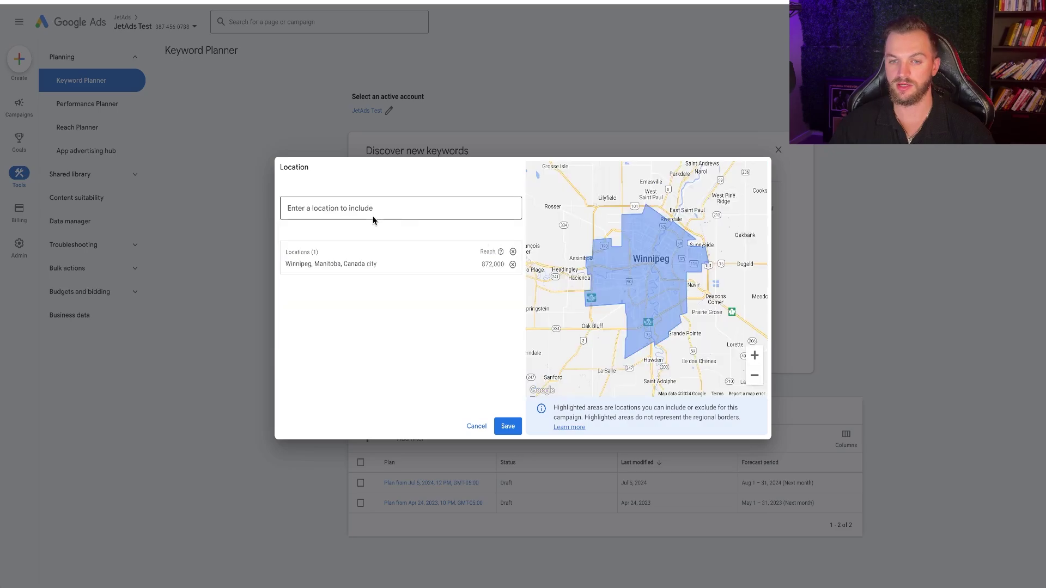
left_click(507, 426)
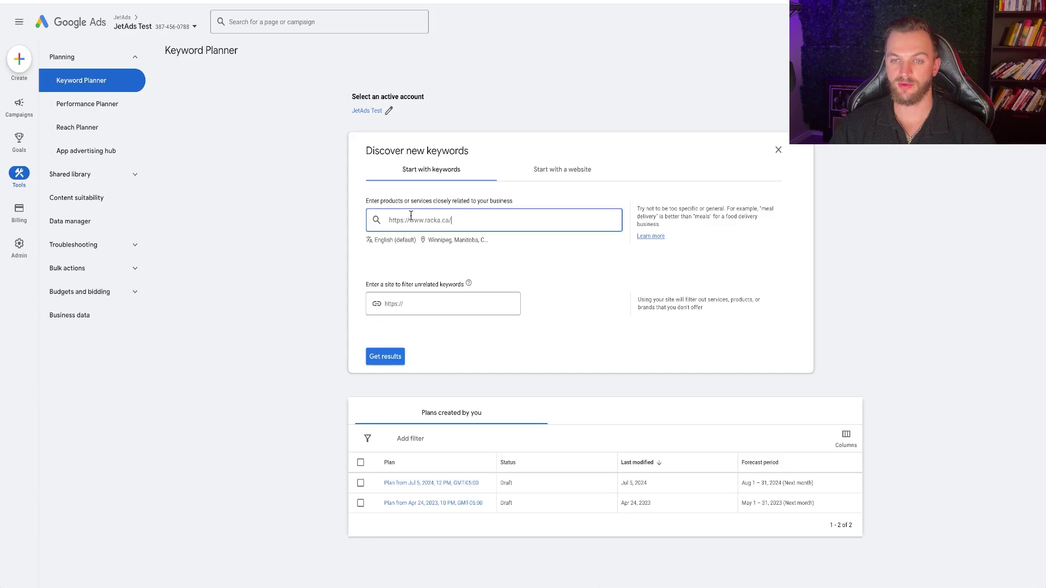
left_click(404, 358)
left_click(562, 169)
left_click(399, 320)
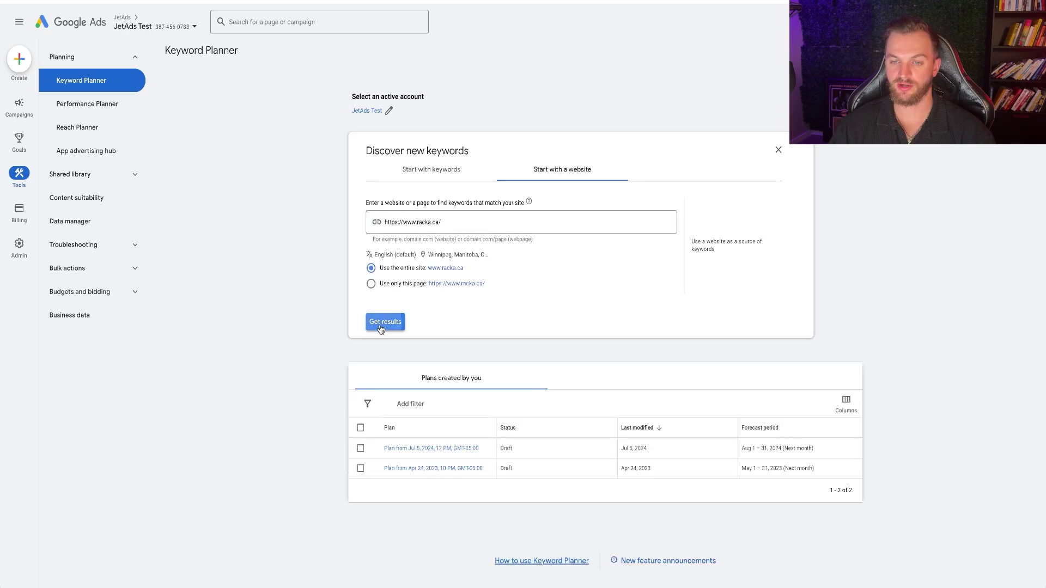
left_click(736, 452)
left_click(737, 442)
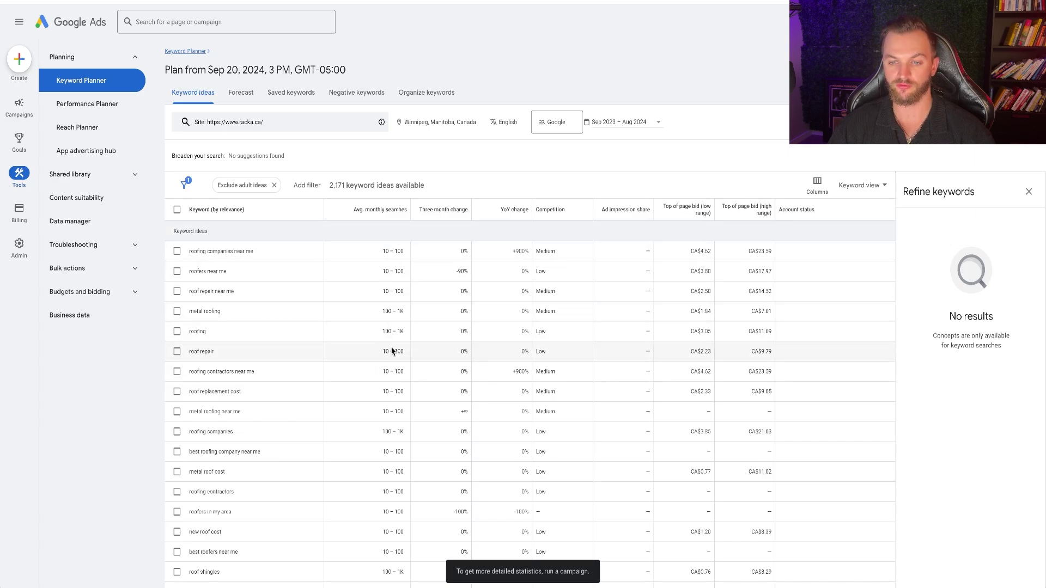
Step: Examine the keyword ideas, comparing their average monthly searches and top-of-page bid ranges
scroll(386, 381, "down", 3)
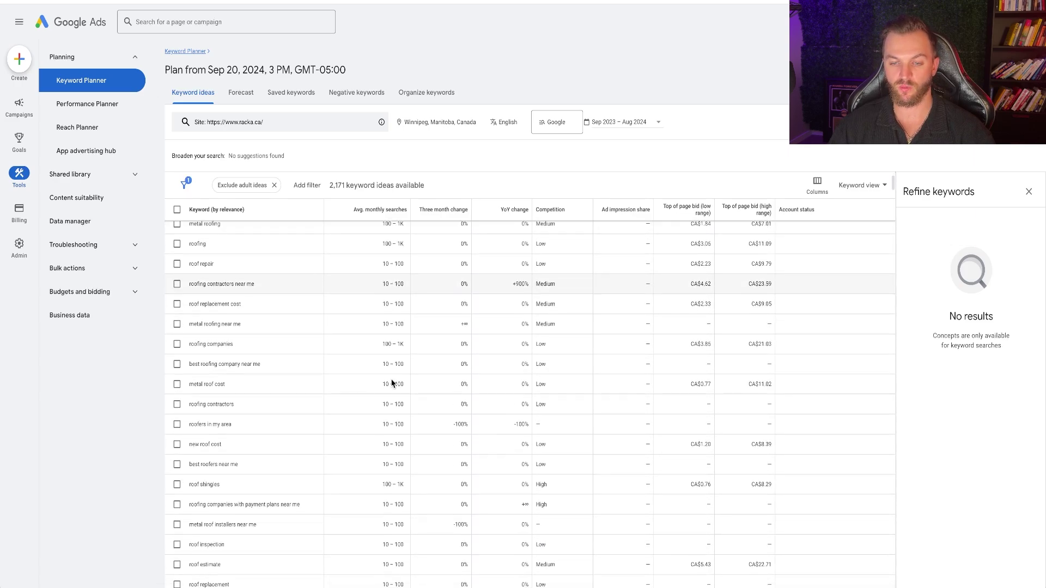
scroll(391, 379, "down", 5)
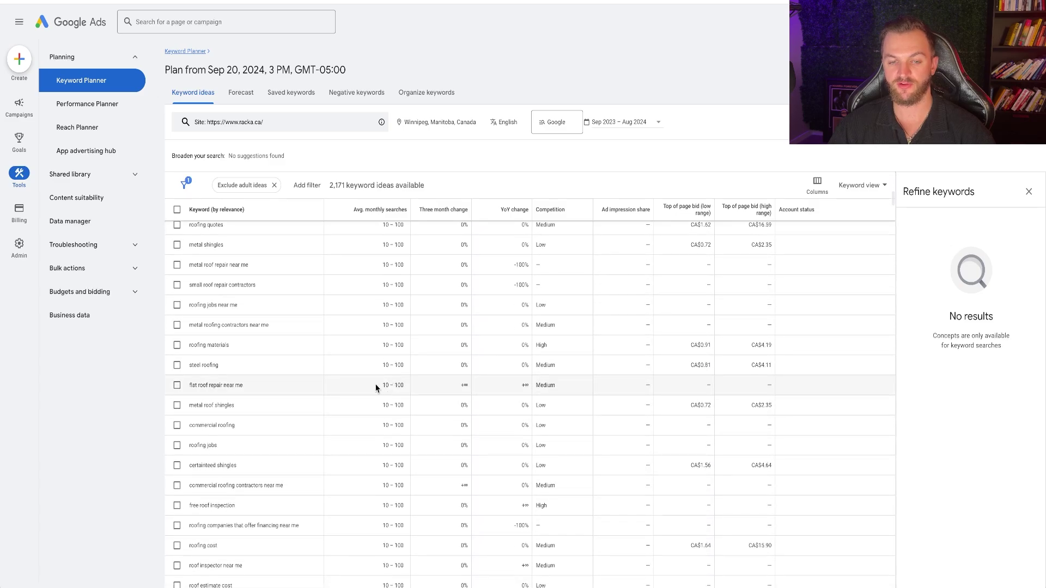
left_click_drag(380, 386, 405, 387)
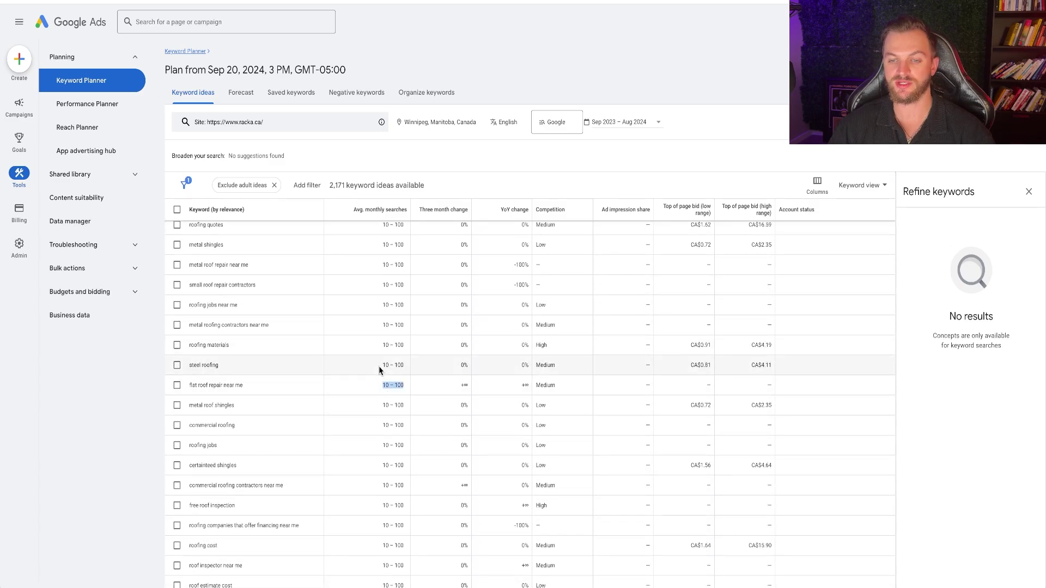
scroll(712, 297, "up", 10)
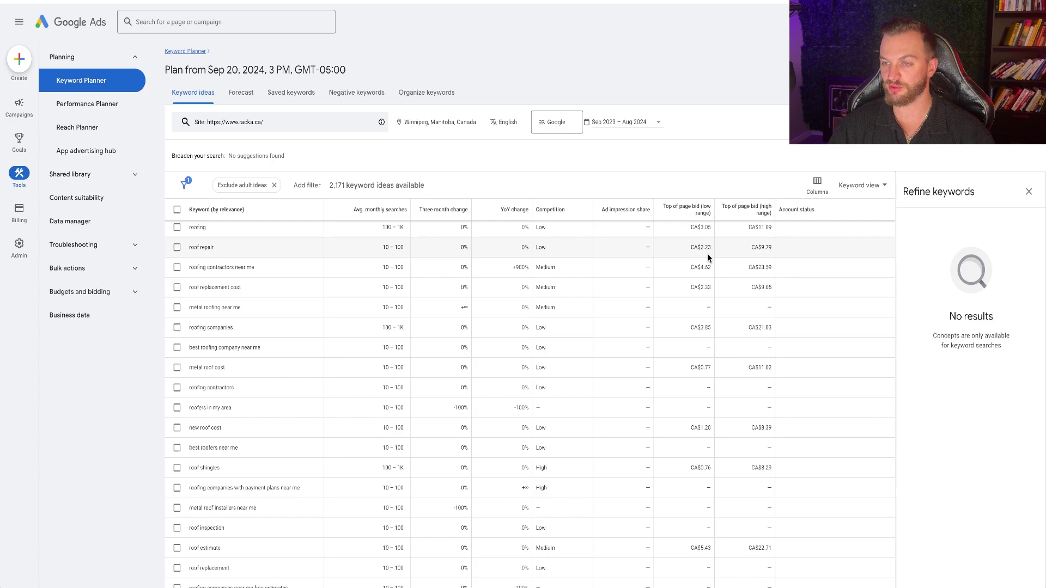
left_click_drag(746, 247, 778, 251)
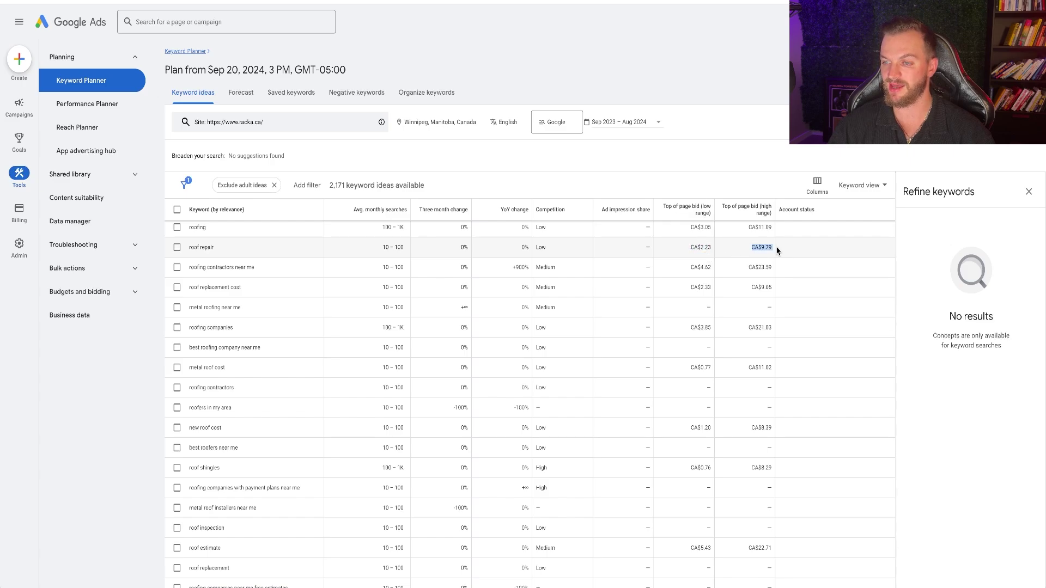
scroll(763, 294, "up", 2)
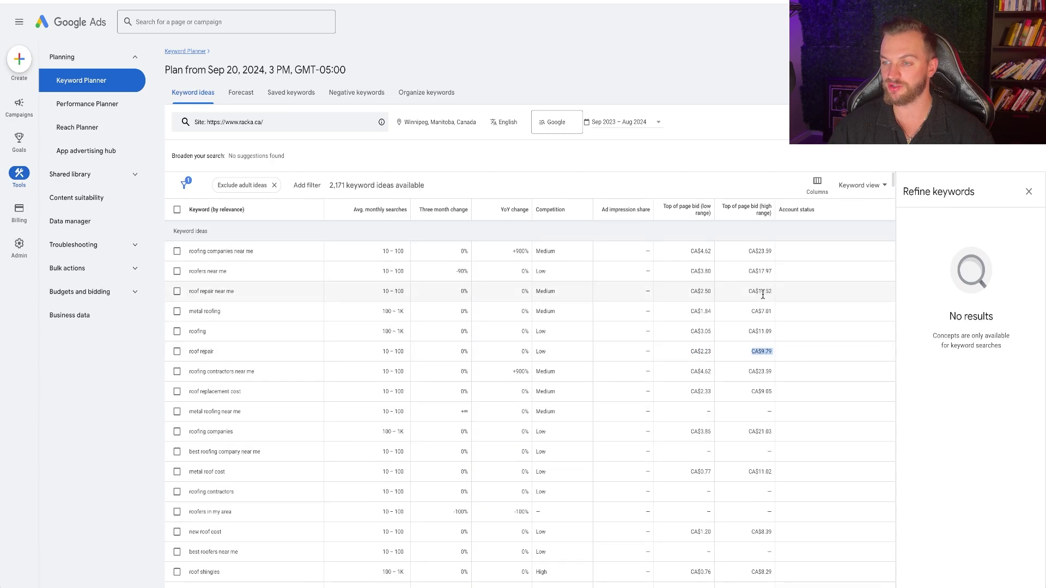
Step: Select the keyword ideas "roofing companies near me", "roofers near me", "roof repair near me", "roof repair", "roofing contractors near me" and "roof replacement cost"
left_click(178, 252)
left_click(178, 271)
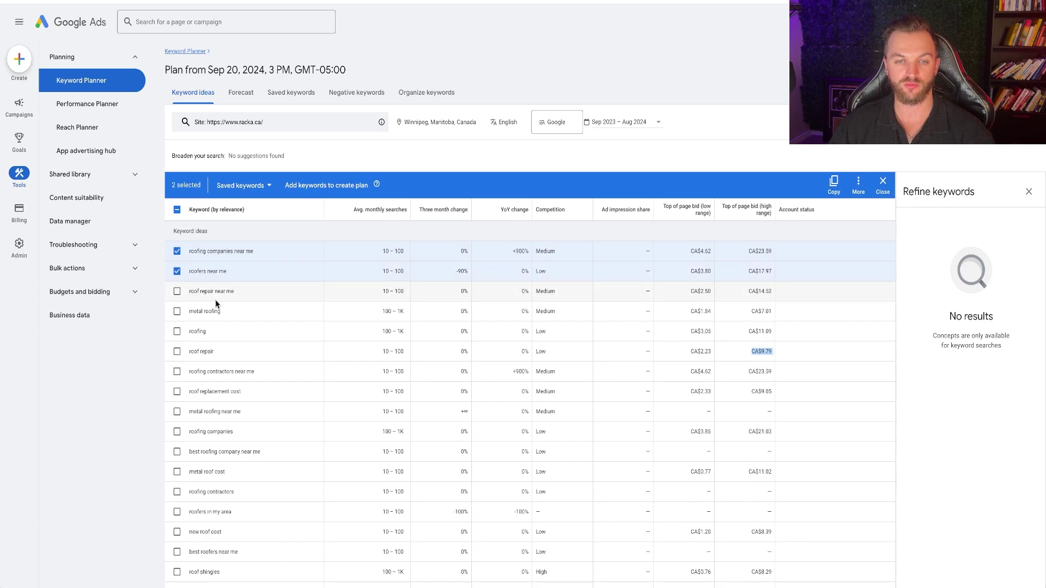
left_click(177, 292)
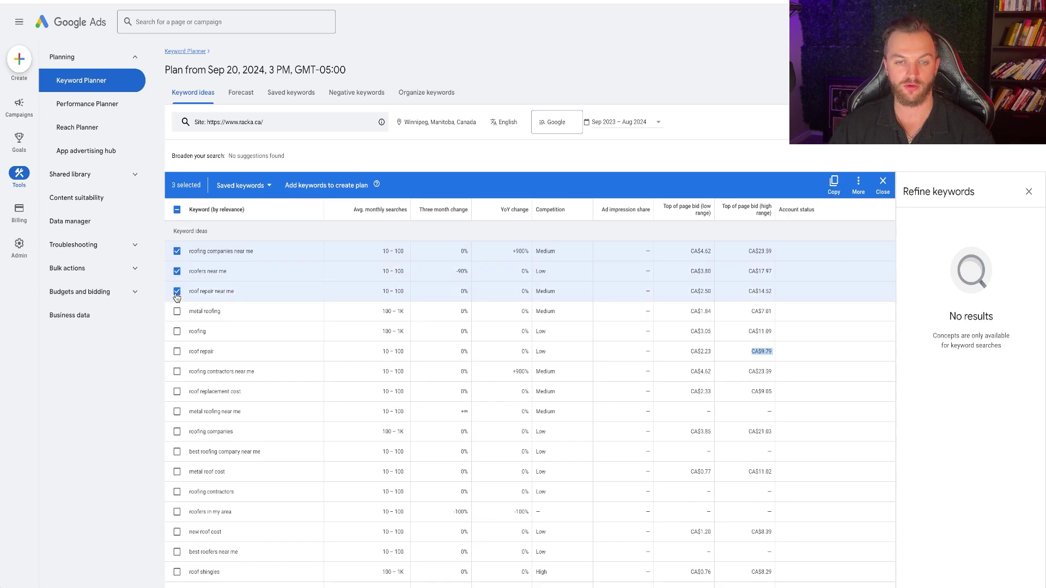
left_click(177, 351)
scroll(191, 349, "down", 1)
left_click(177, 326)
left_click(177, 346)
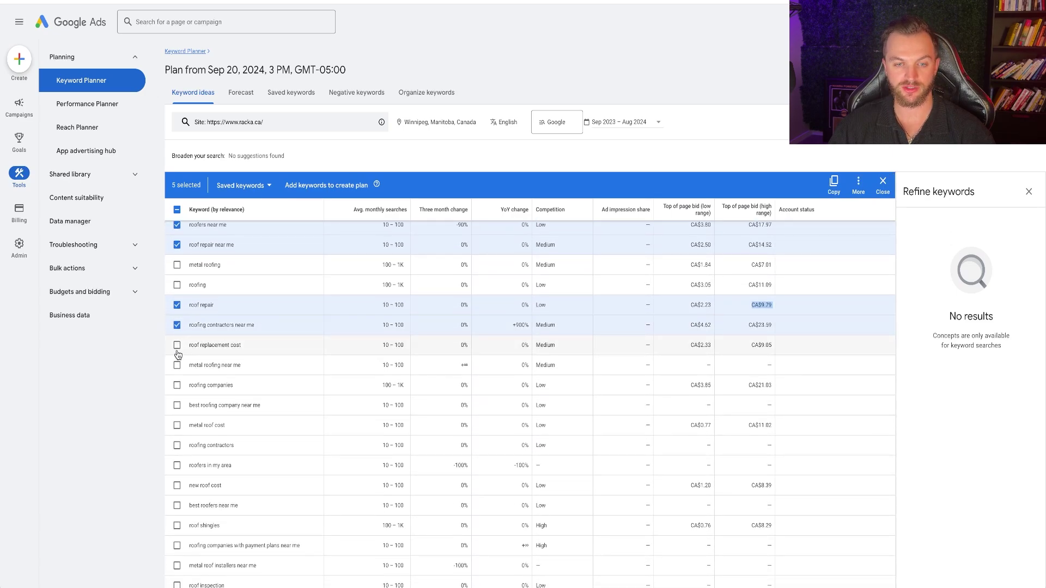
Step: Add "roofing companies", "best roofing company near me", "roofing contractors", "roofers in my area" and "best roofers near me" to the keyword selection
scroll(185, 355, "down", 1)
left_click(177, 330)
scroll(180, 333, "down", 1)
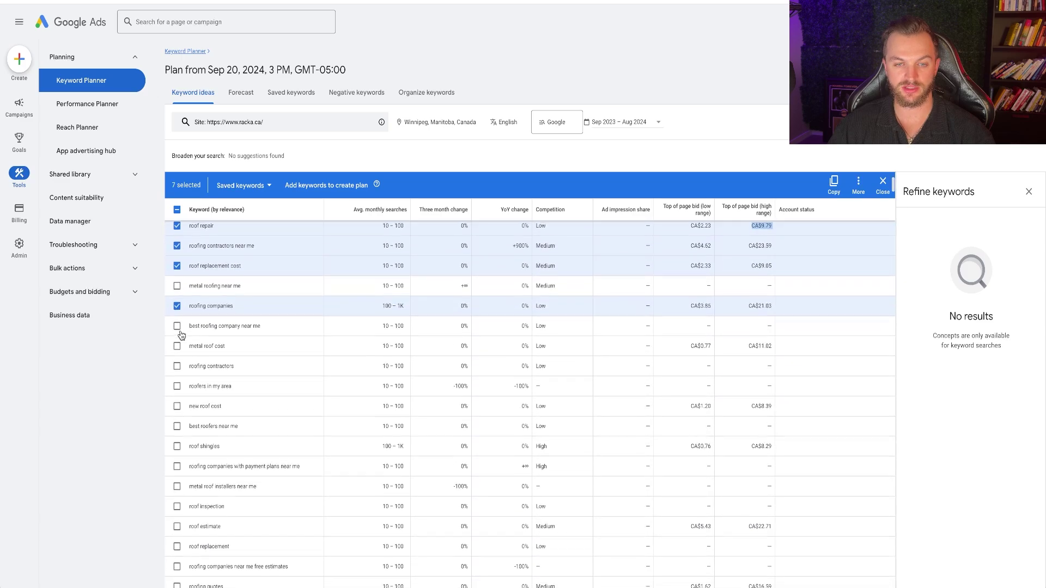
left_click(177, 329)
scroll(183, 338, "down", 1)
left_click(177, 337)
scroll(188, 338, "down", 1)
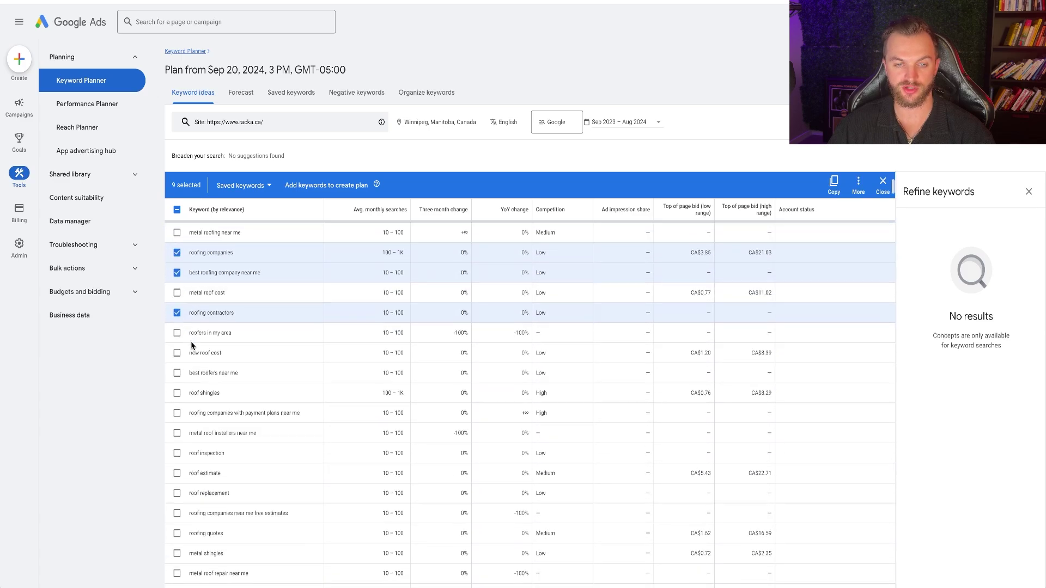
left_click(177, 322)
scroll(191, 335, "down", 1)
left_click(177, 334)
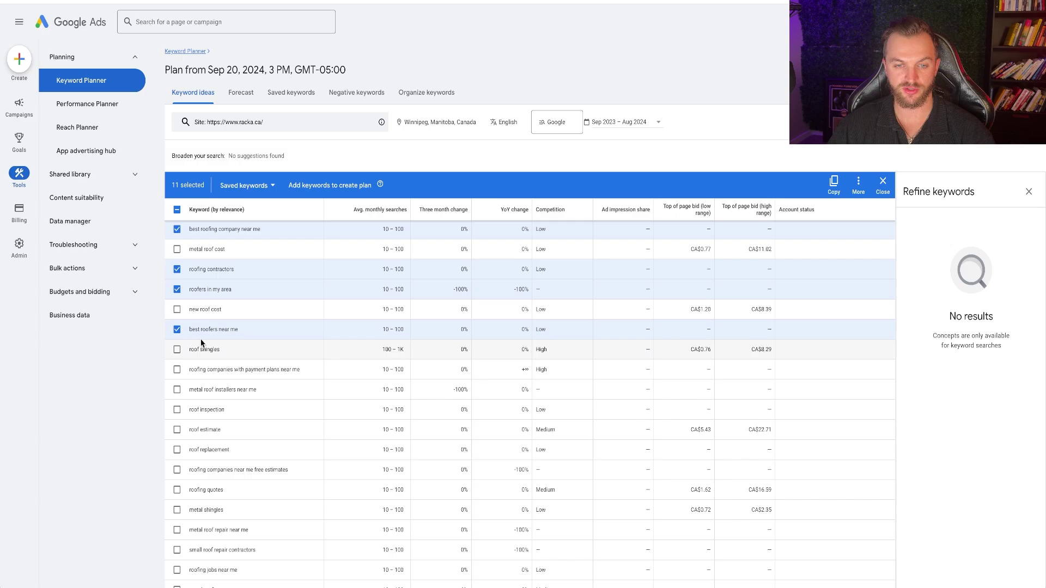
Step: Extend the selection with "roofing companies with payment plans near me", "roof replacement", "roof estimate" and "roofing quotes"
scroll(179, 334, "down", 2)
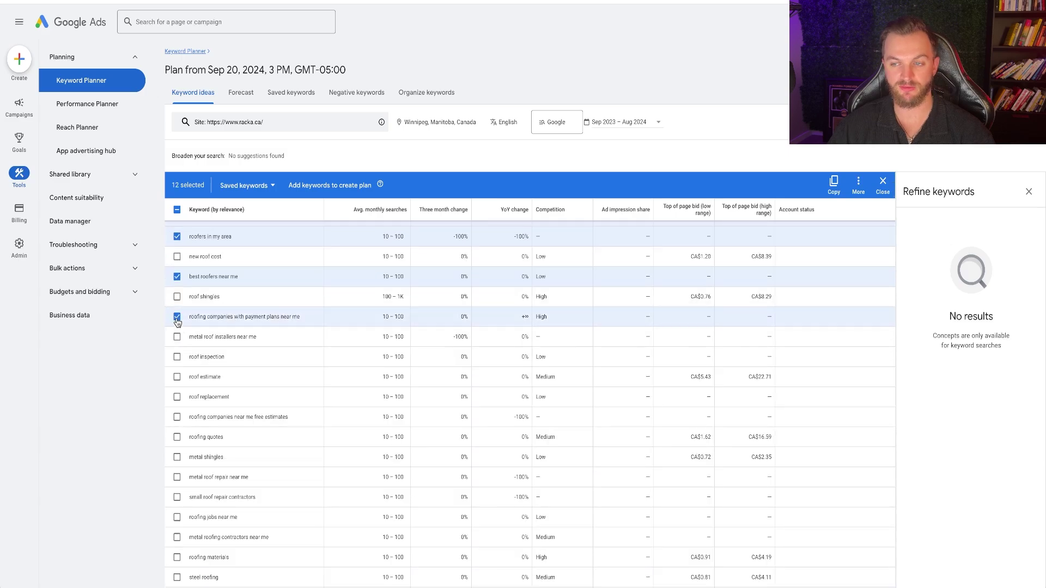
left_click(177, 317)
scroll(180, 338, "down", 1)
left_click(177, 336)
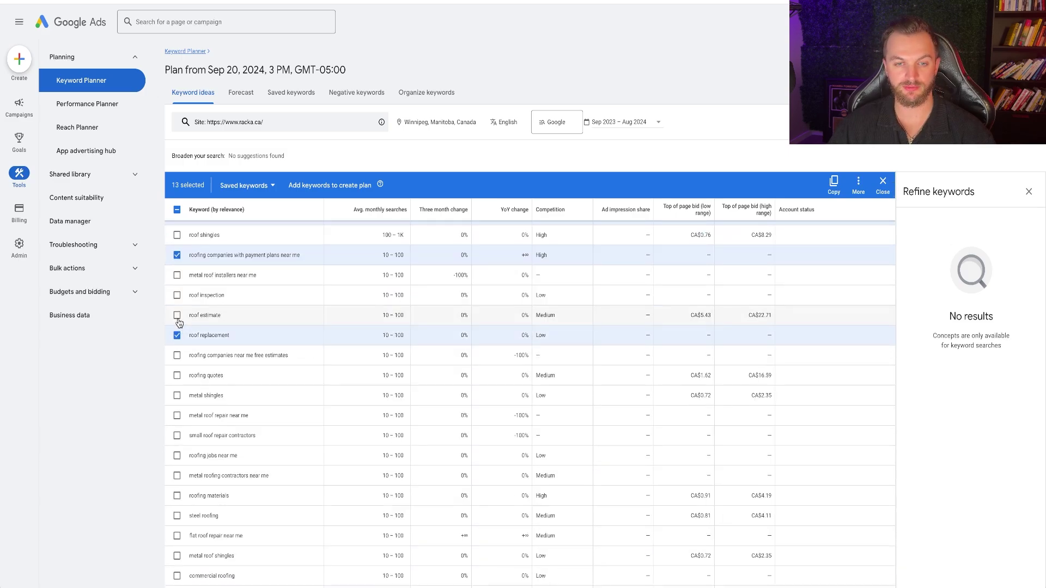
left_click(177, 315)
left_click(177, 375)
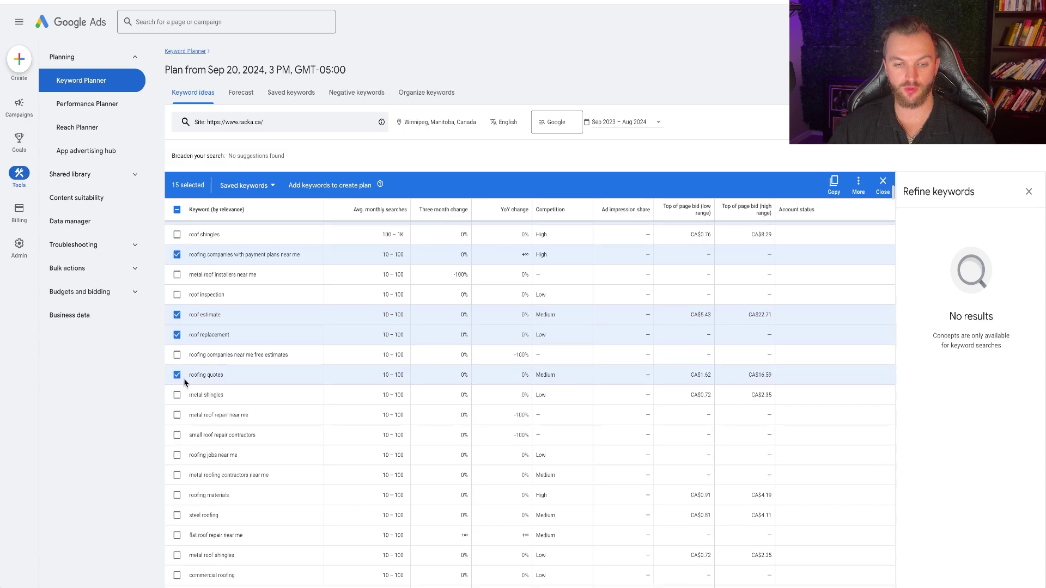
Step: Add all selected keywords to the plan as saved keywords
scroll(263, 289, "up", 3)
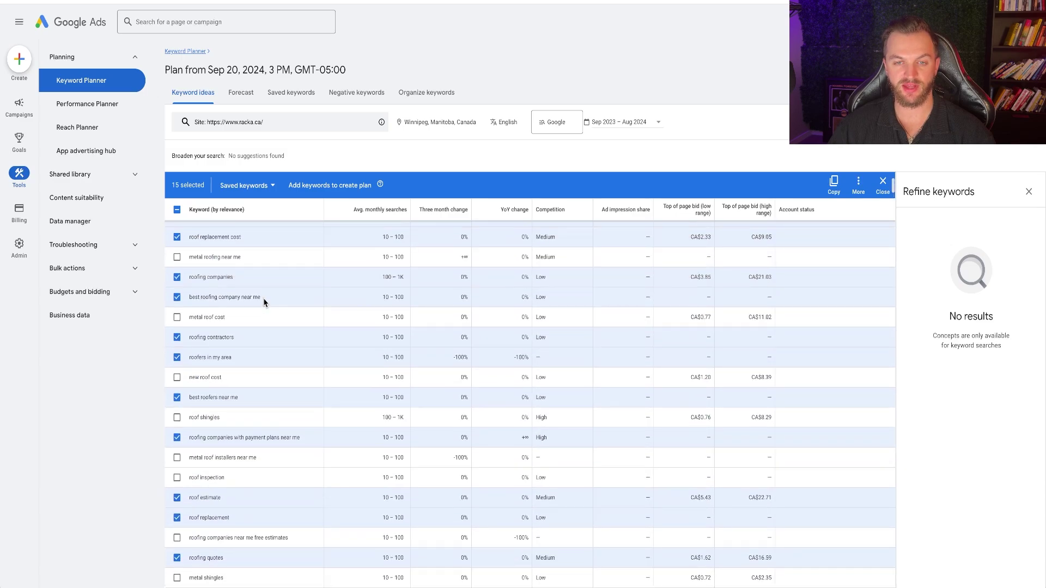
left_click(270, 185)
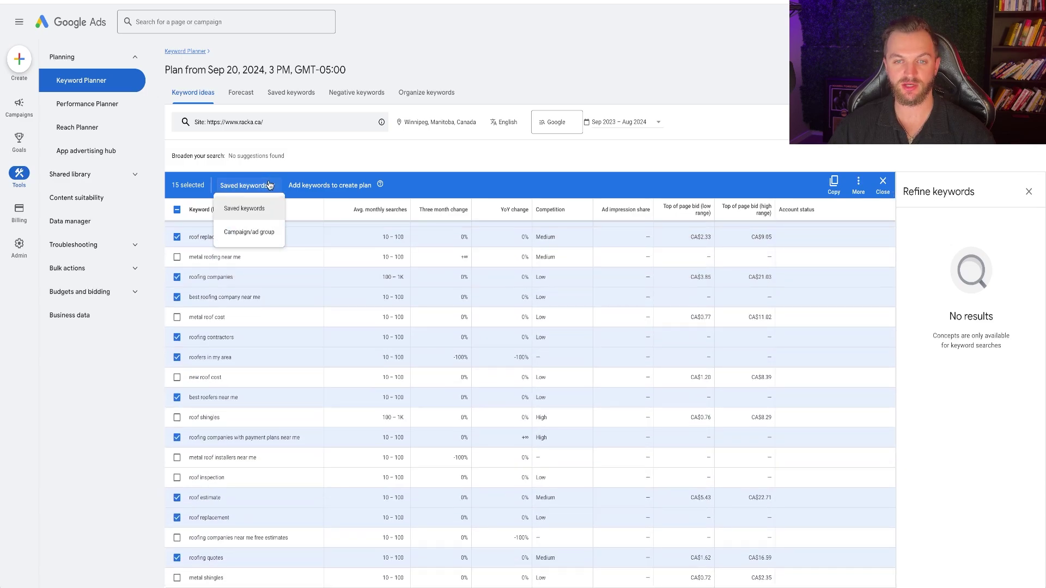
left_click(309, 188)
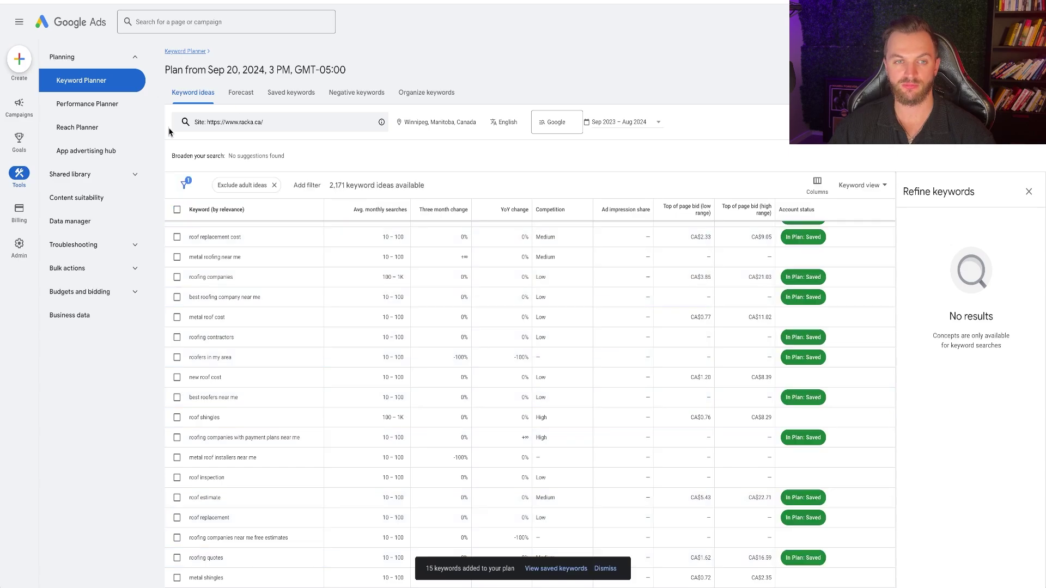
Step: Create a forecast for all saved keywords and set its location to Winnipeg, Manitoba, Canada
left_click(243, 93)
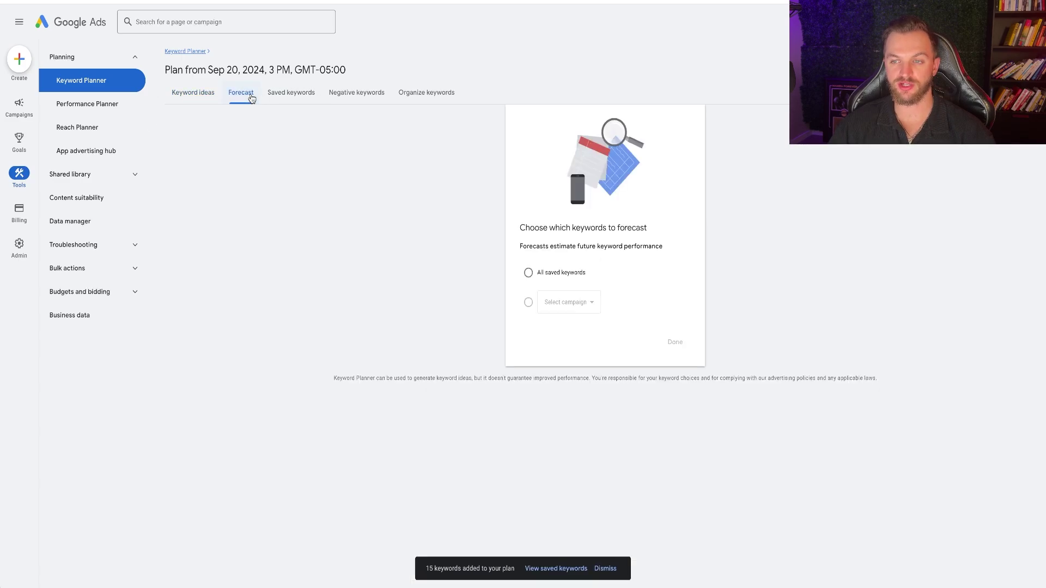
left_click(534, 278)
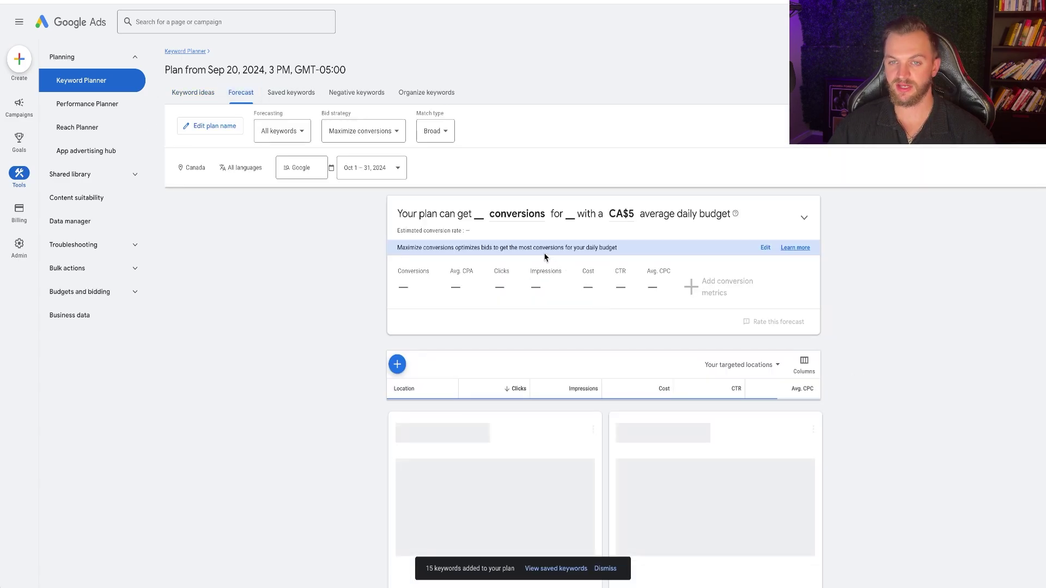
left_click(201, 172)
type("winnipeg")
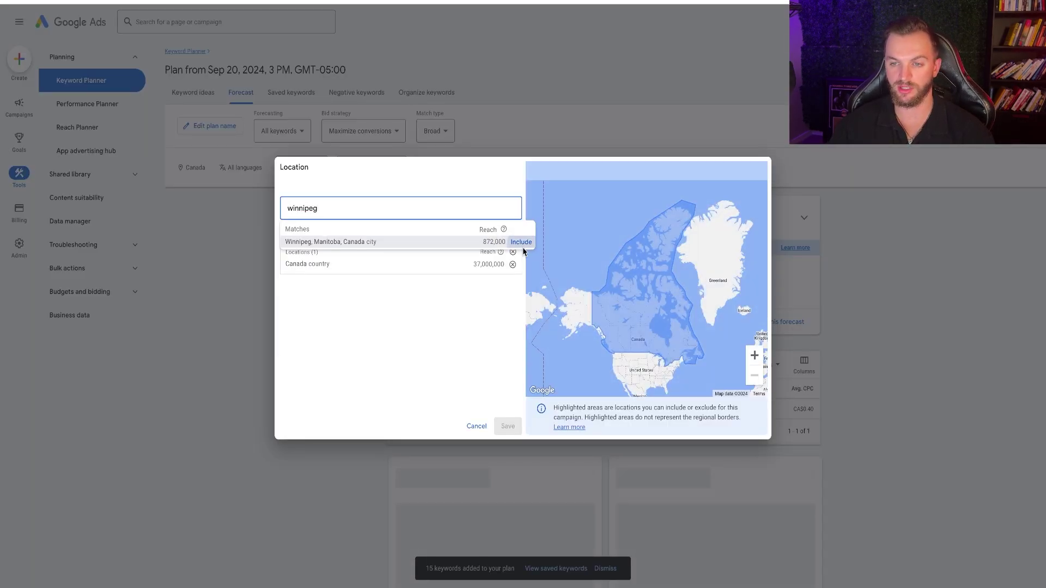
left_click(521, 243)
left_click(507, 426)
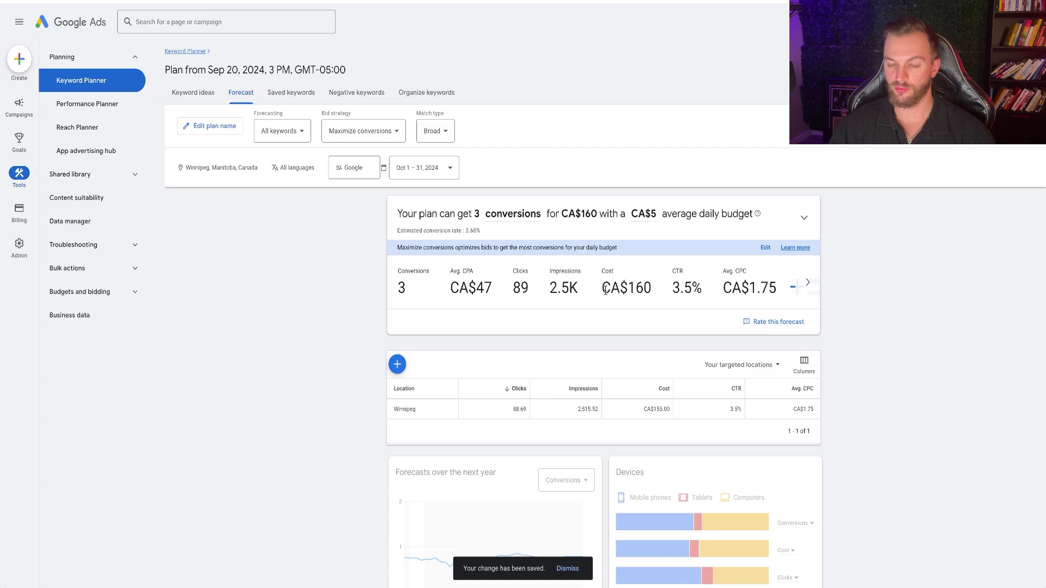
Step: Expand the plan forecast to examine the chart of conversions against average daily budget
left_click(804, 217)
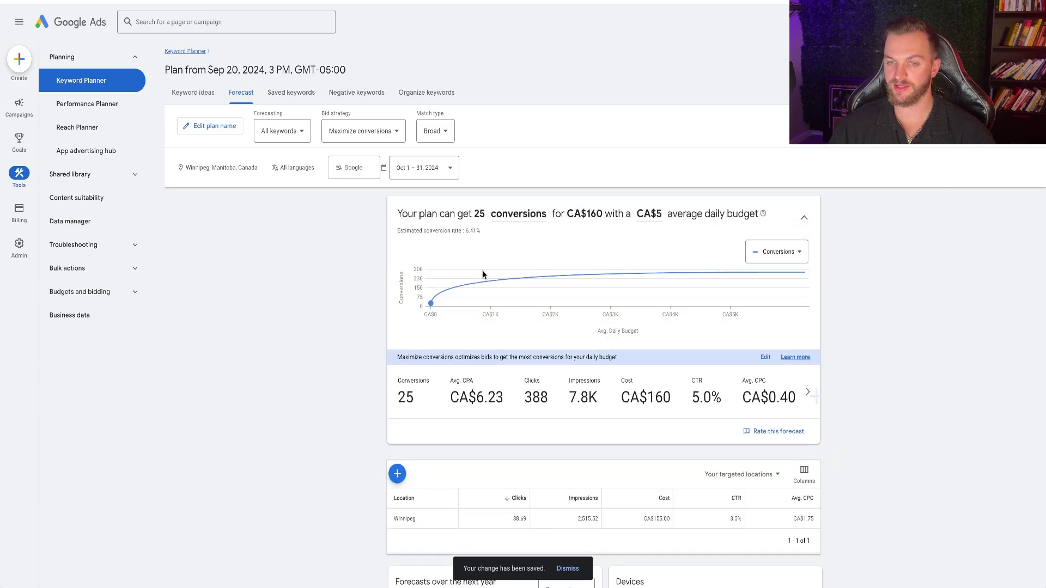
mouse_move(450, 301)
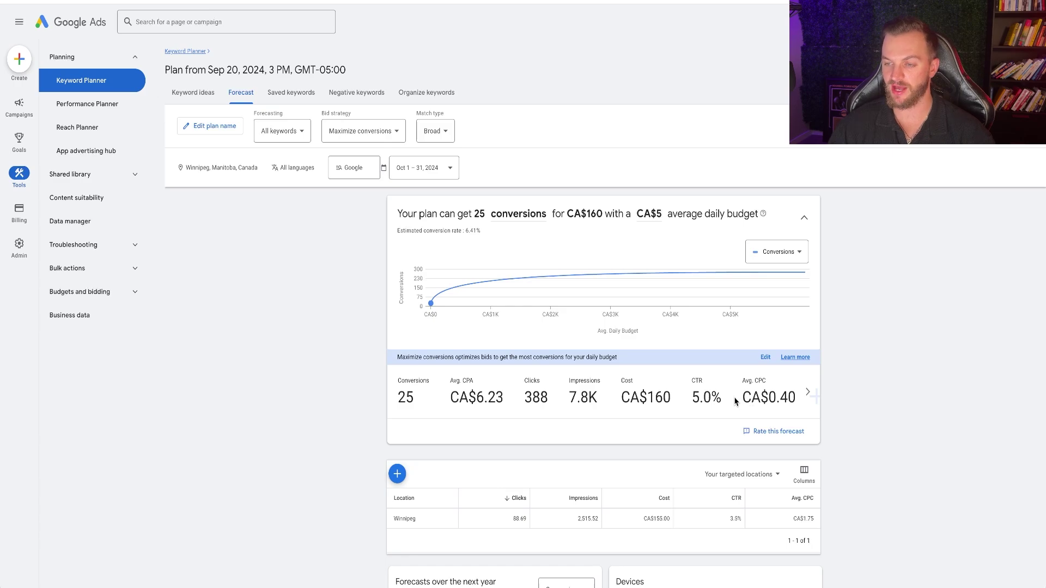
Step: Add conversion metrics to the forecast with a 1% conversion rate and a CA$10K value per conversion, and review the updated metrics
left_click_drag(692, 397, 735, 400)
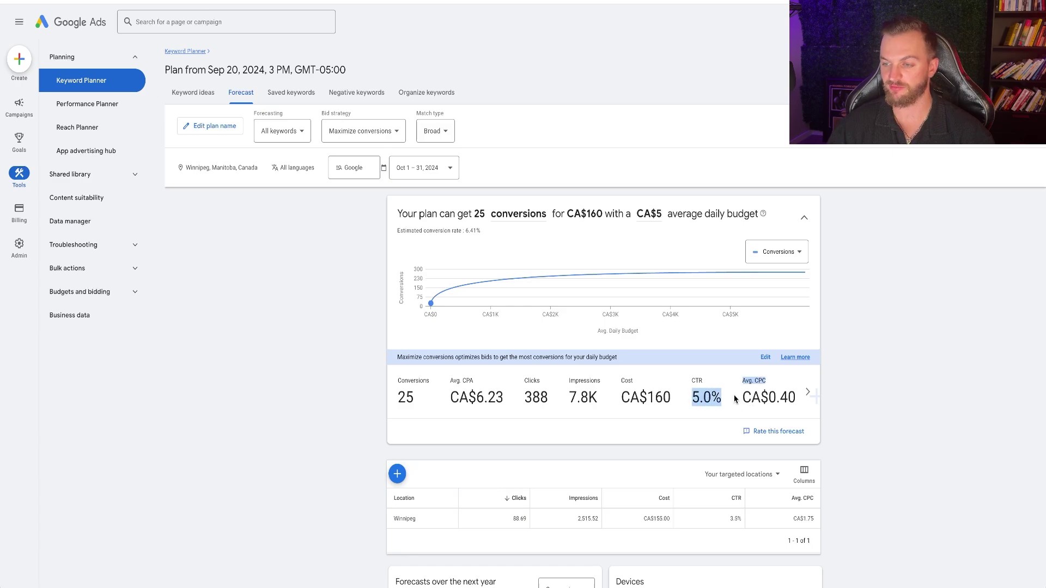
left_click(808, 392)
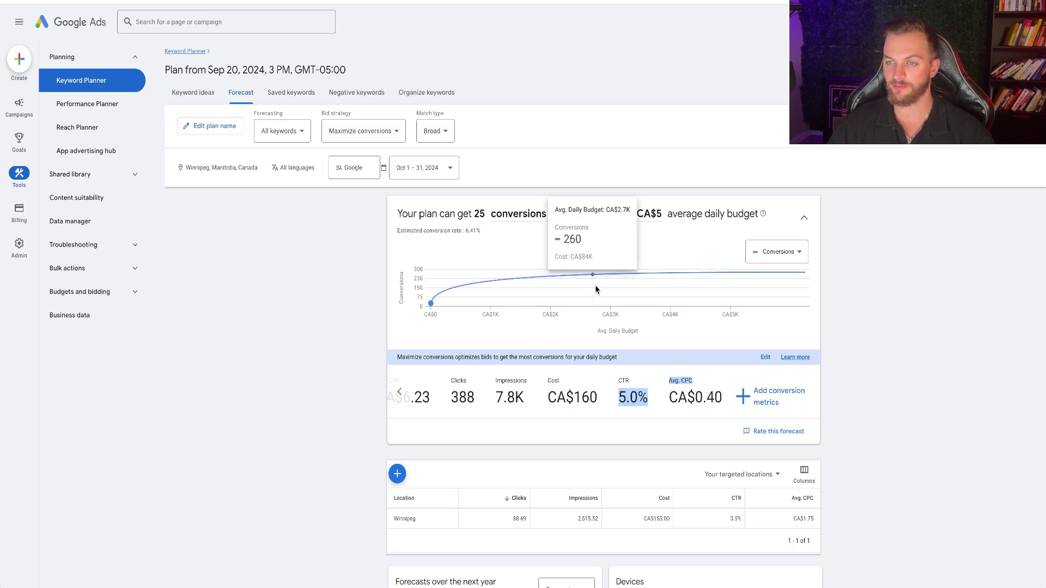
left_click(767, 396)
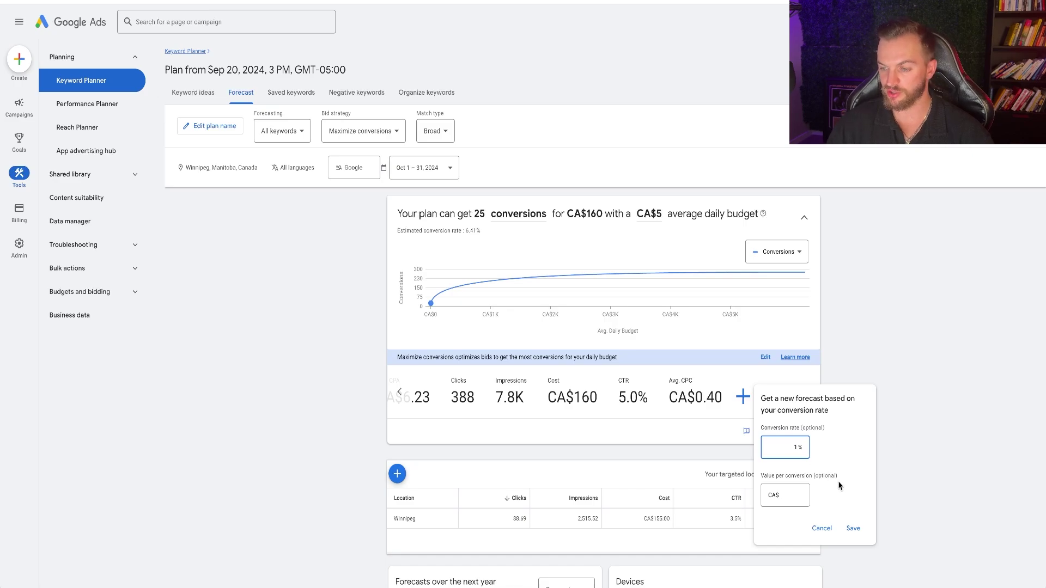
left_click(790, 495)
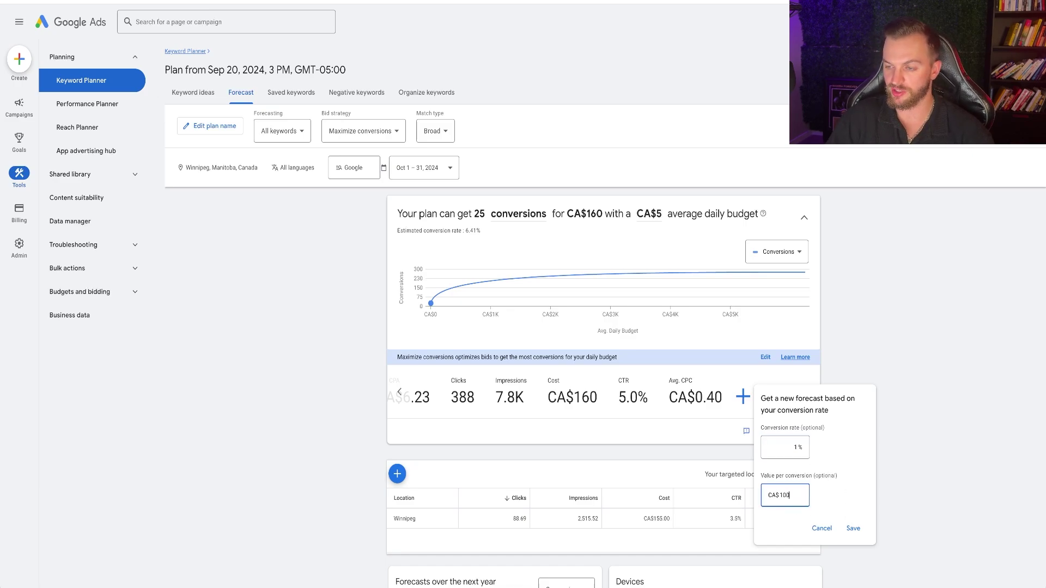
left_click(853, 529)
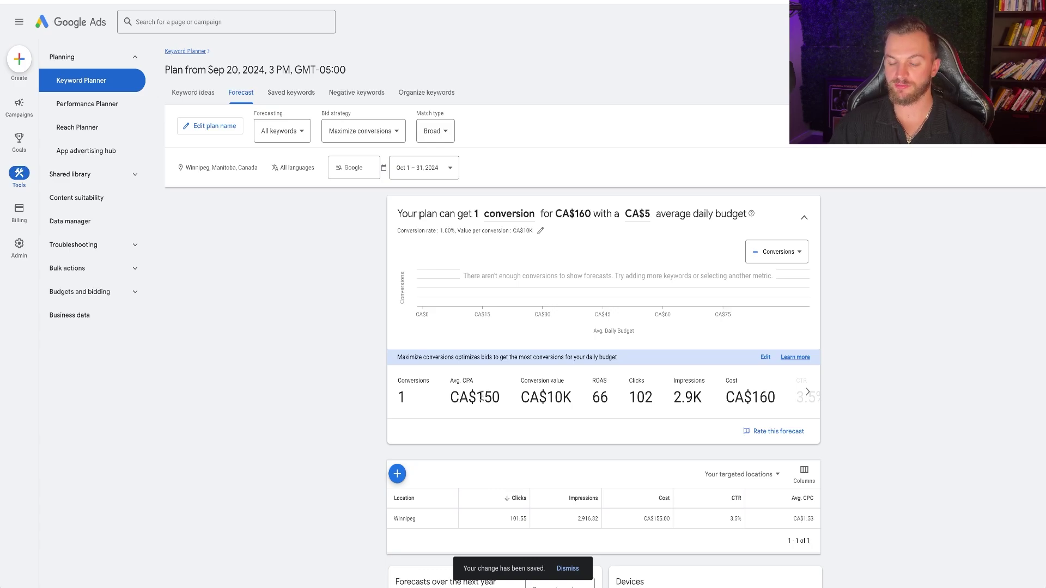
left_click_drag(517, 400, 649, 399)
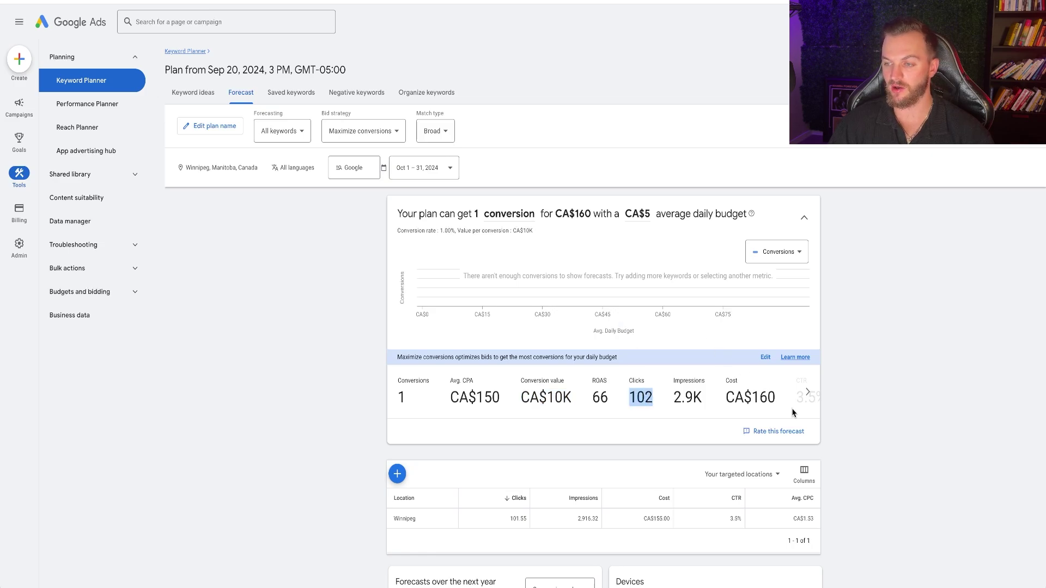
left_click(808, 392)
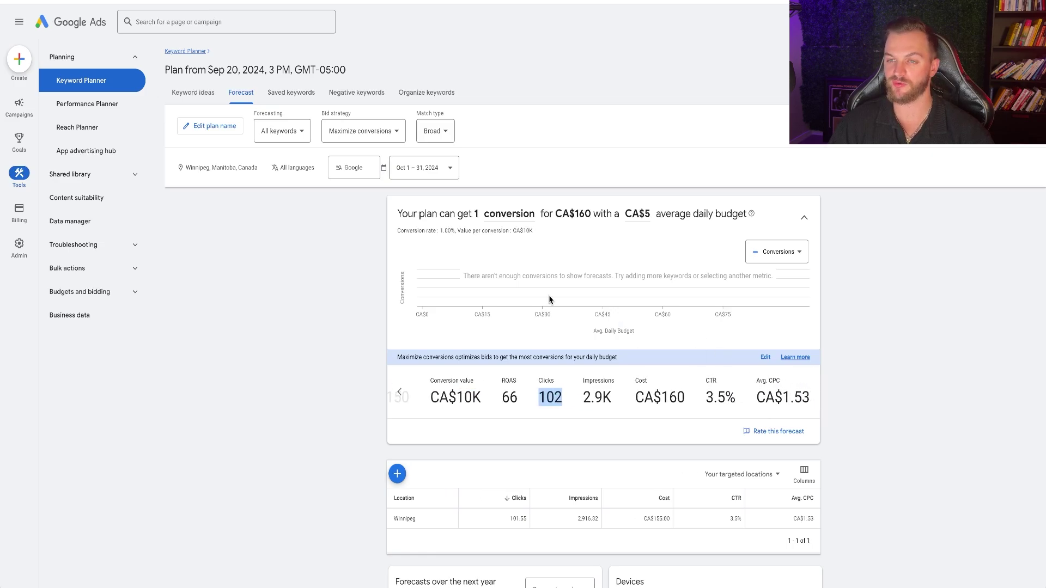
Step: Set the forecast's average daily budget to CA$50 and review its metrics from average CPA to average CPC
left_click(638, 215)
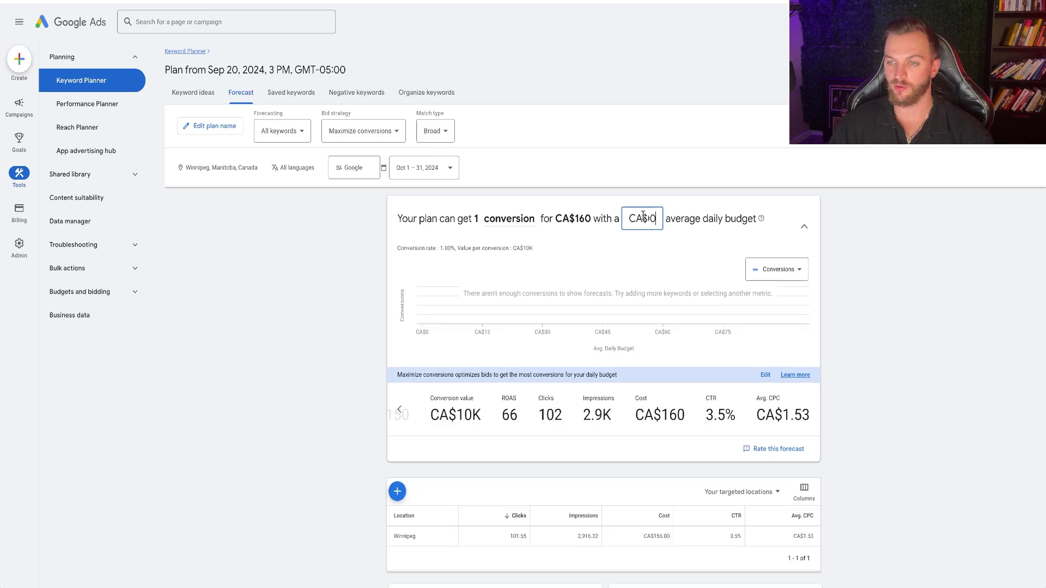
key("BackSpace")
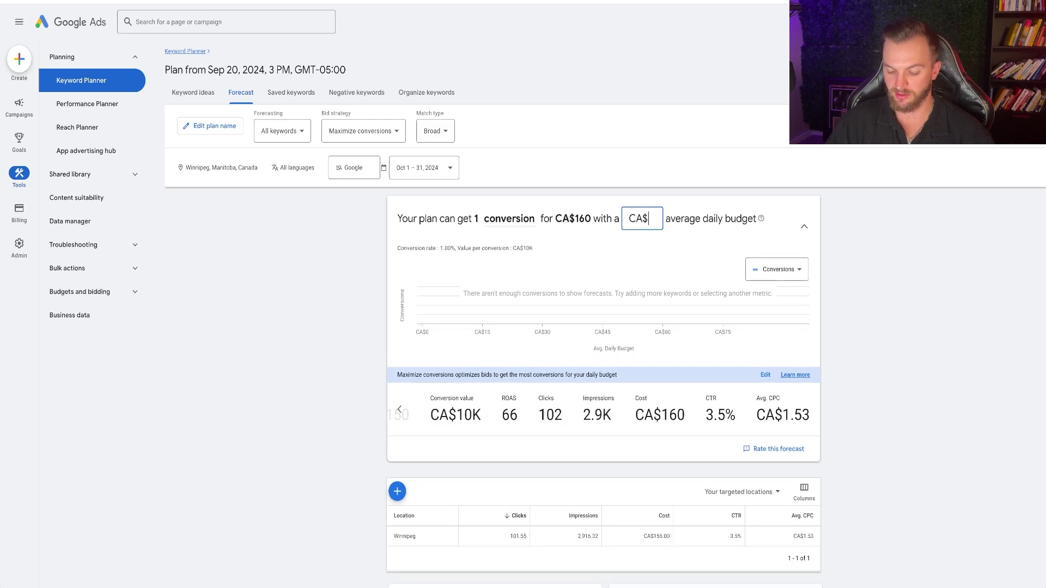
type("50")
key("Return")
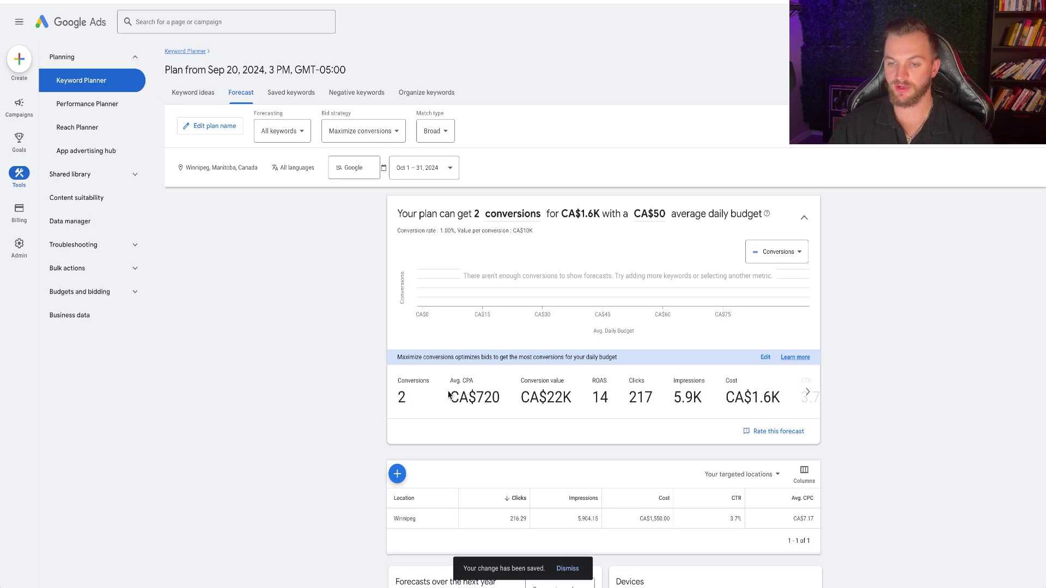
left_click_drag(449, 395, 778, 398)
left_click(807, 393)
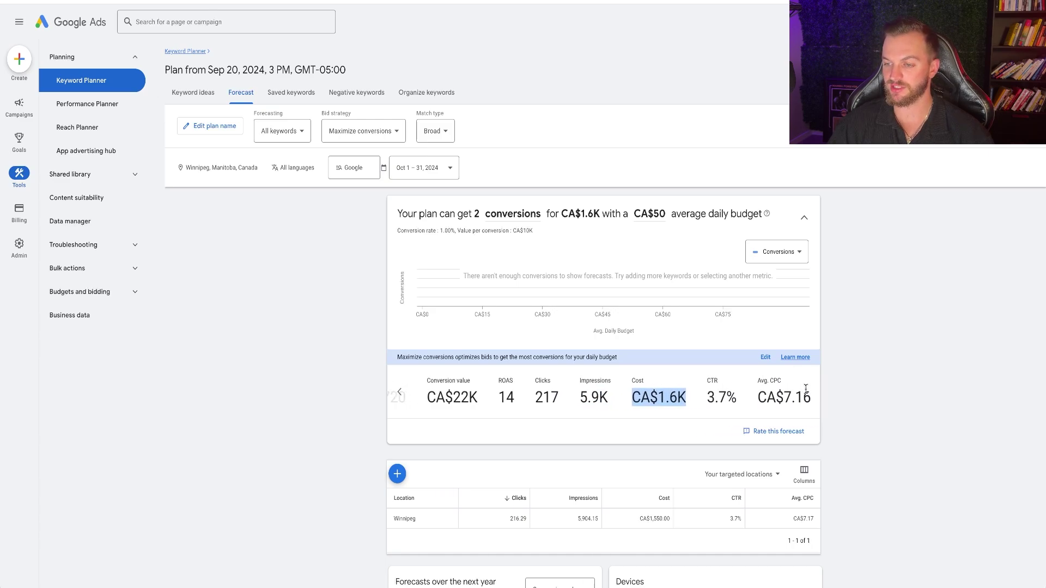
left_click_drag(704, 399, 808, 400)
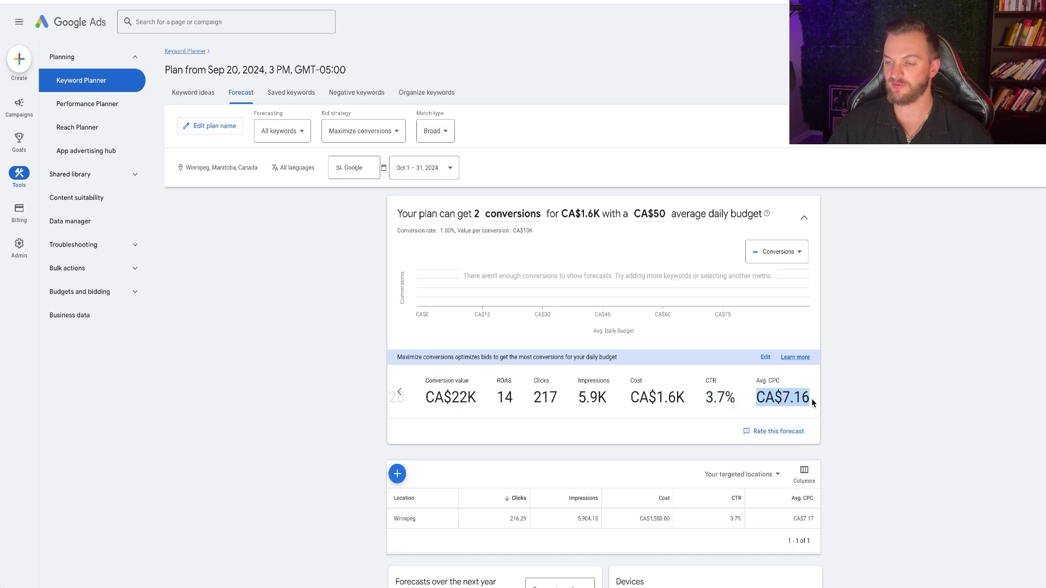
Step: Set the average daily budget to CA$25 and switch the forecast chart's metric to Clicks
left_click(653, 217)
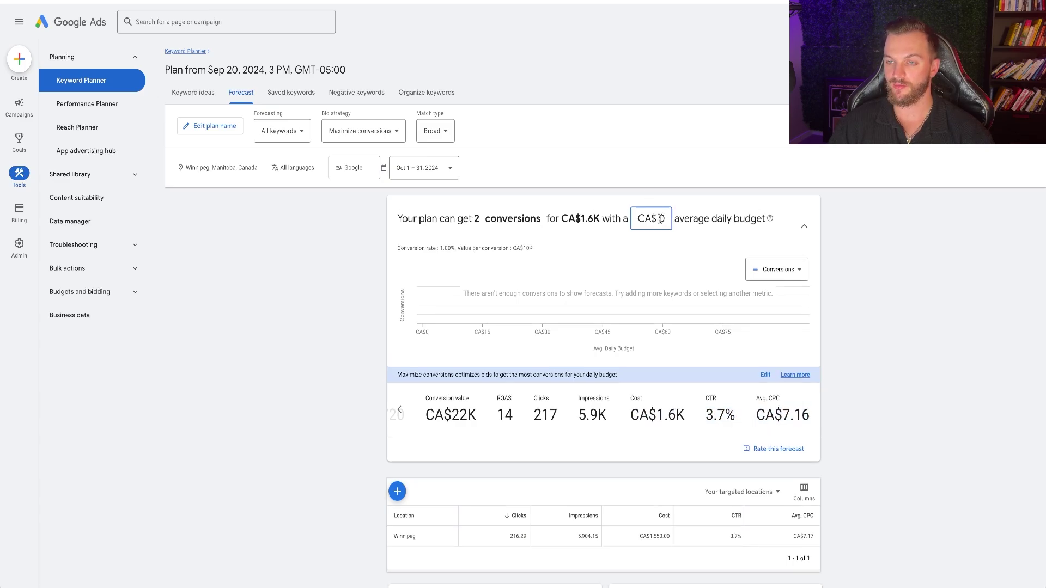
type(".")
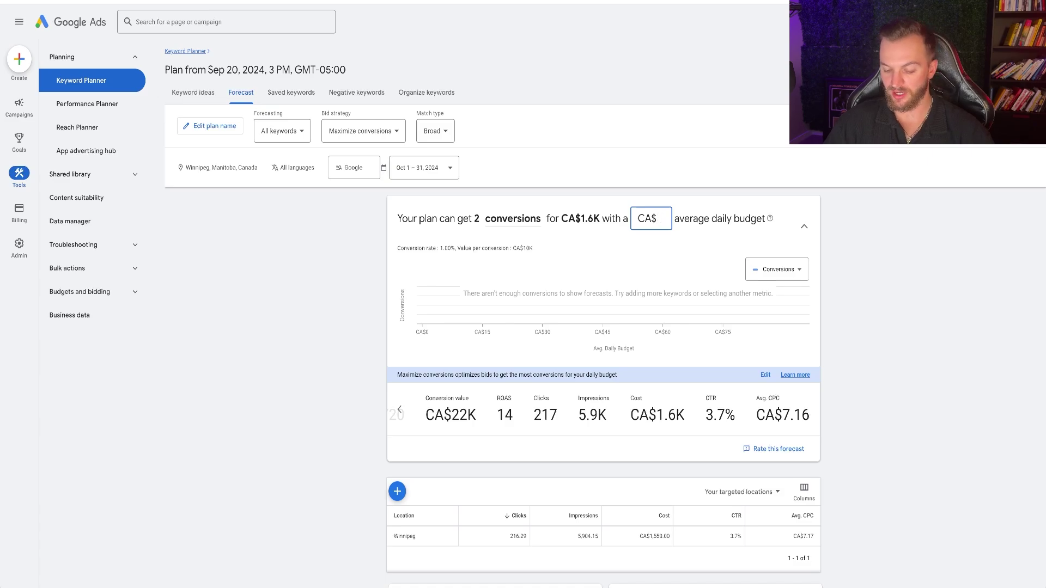
key("Return")
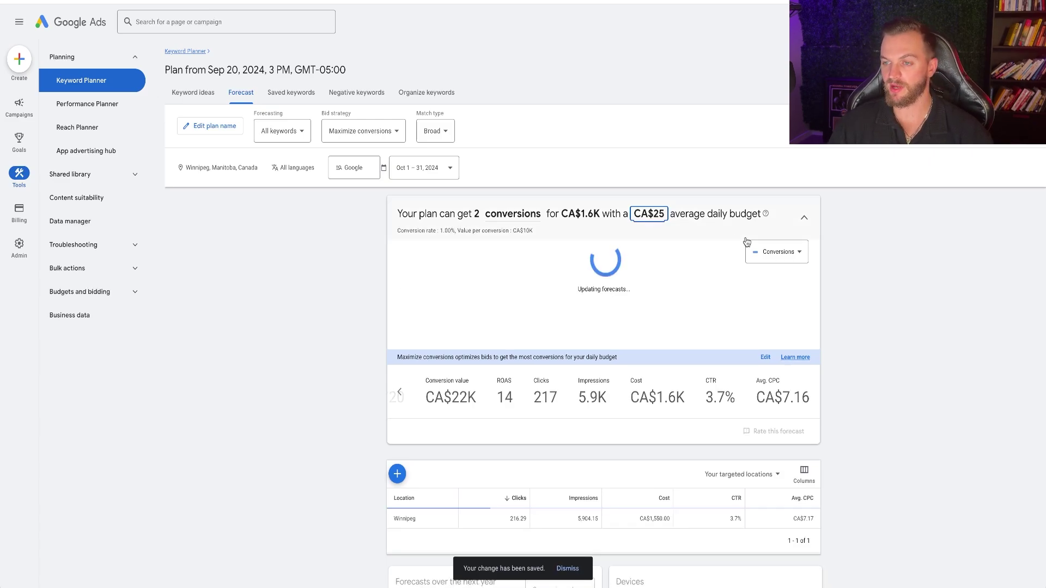
left_click(774, 254)
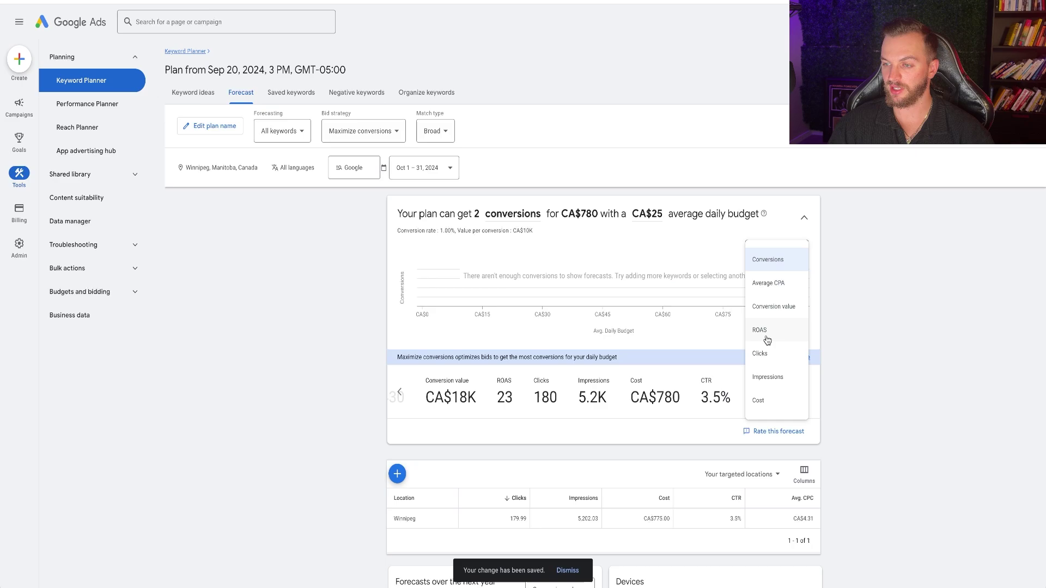
left_click(761, 353)
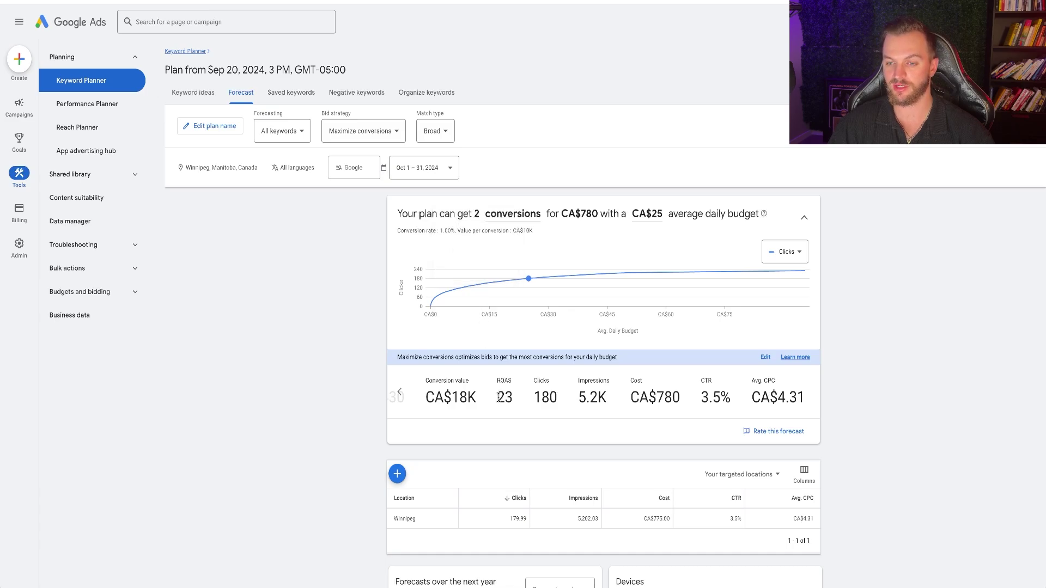
Step: Set the forecast's average daily budget to CA$20
left_click(657, 215)
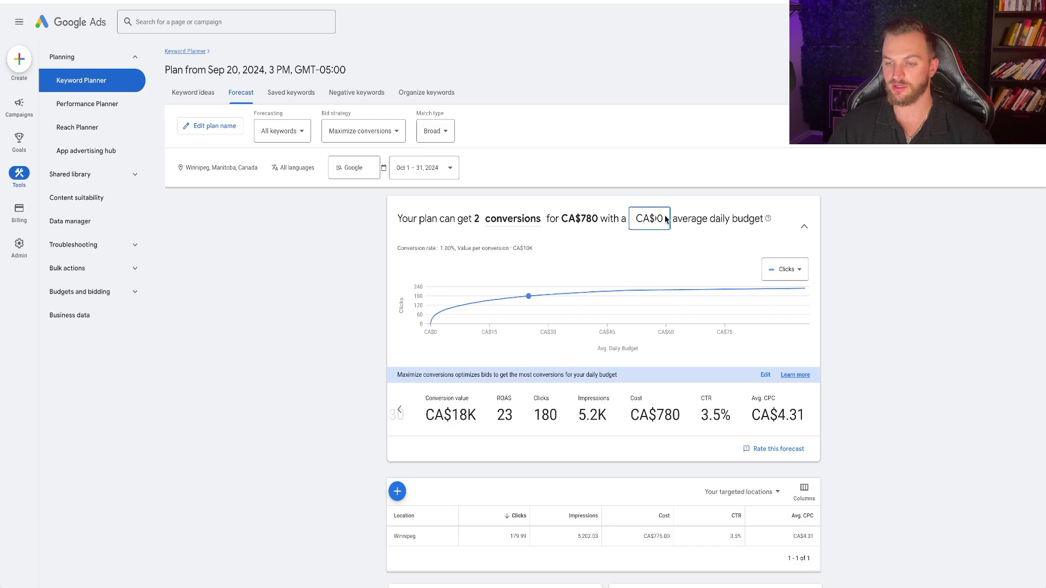
key("BackSpace")
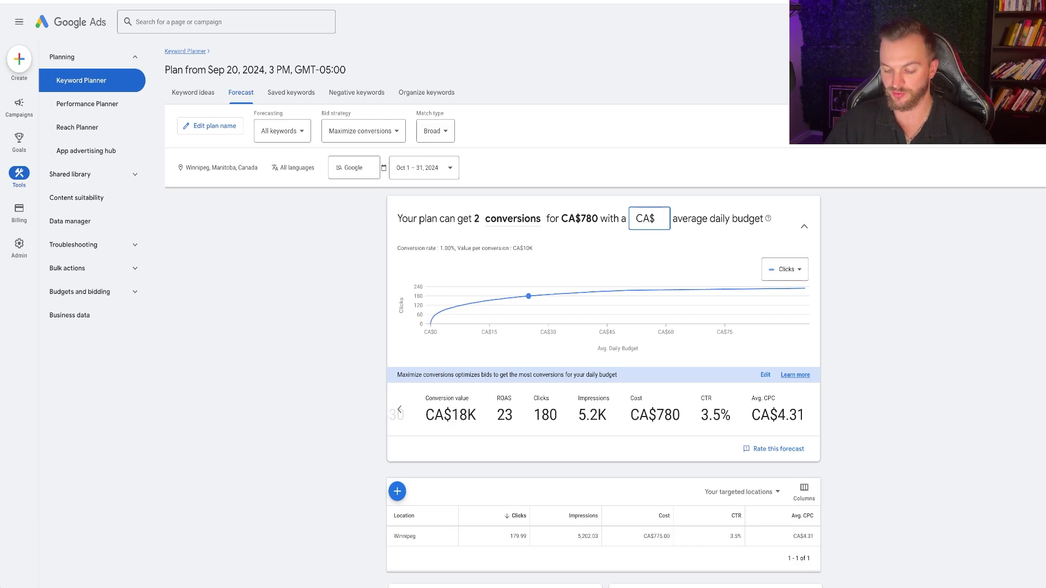
type("2")
key("Return")
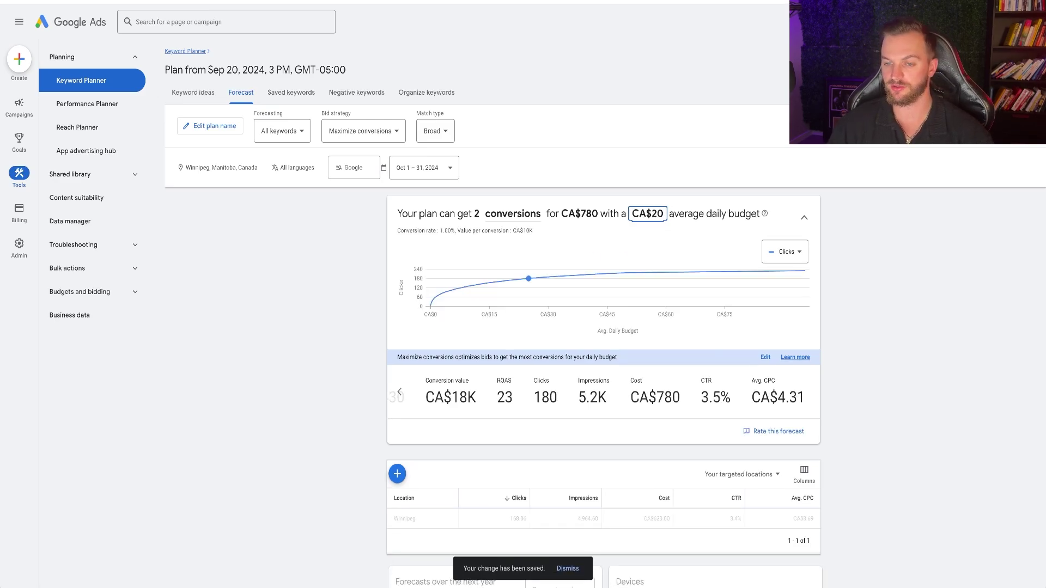
Step: Examine the forecast's conversions, average CPA, conversion value and average CPC, plus the yearly and device breakdowns
left_click(409, 399)
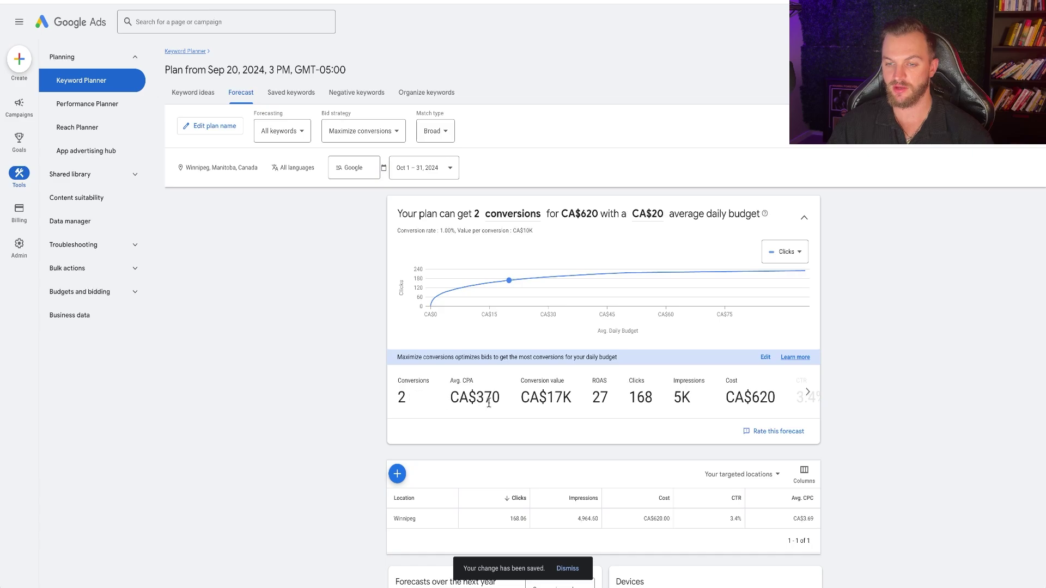
left_click_drag(506, 400, 453, 397)
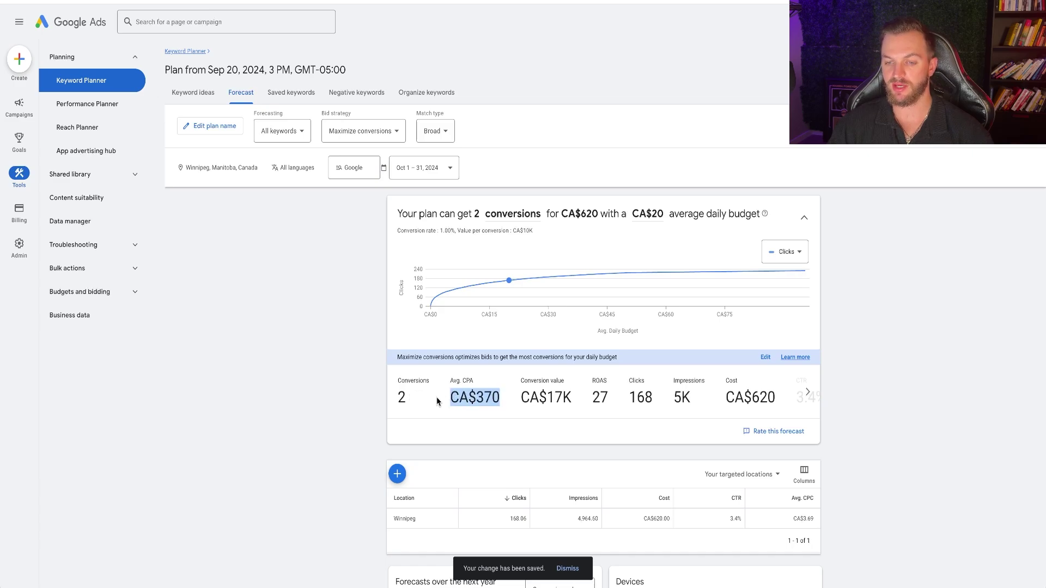
double_click(402, 398)
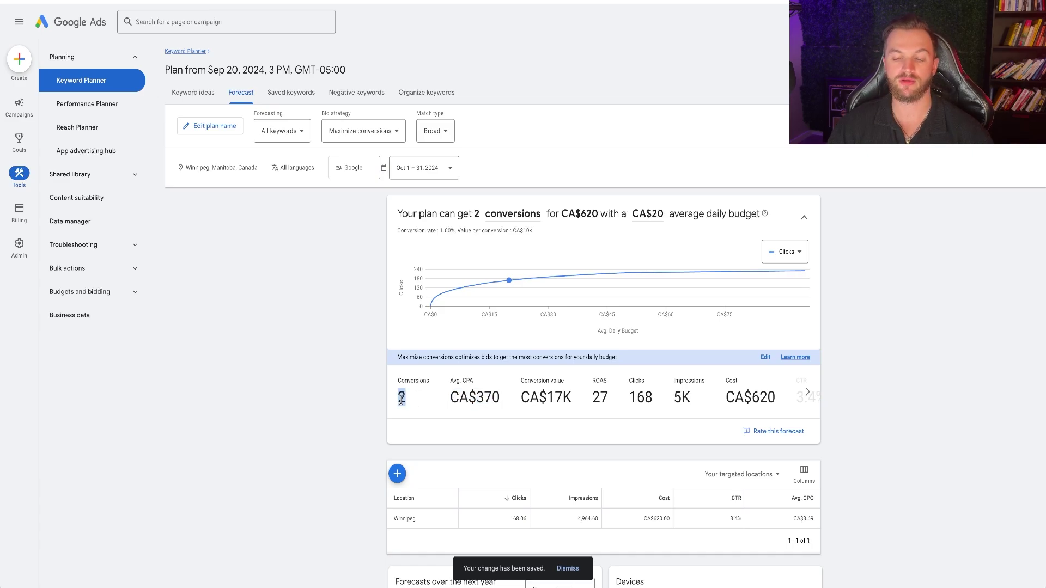
left_click_drag(450, 402, 505, 399)
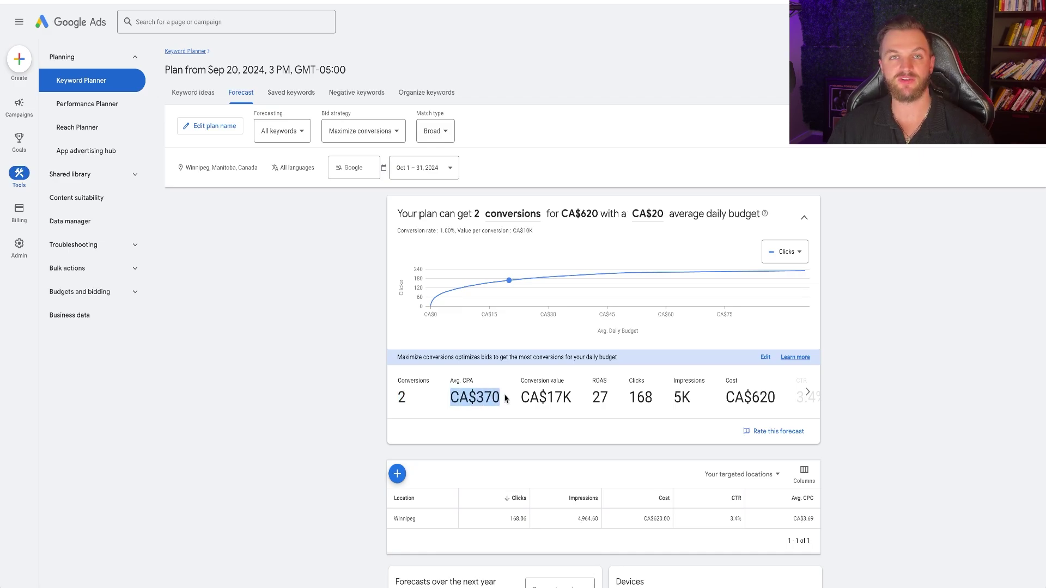
left_click_drag(522, 401, 811, 398)
left_click_drag(707, 403, 807, 401)
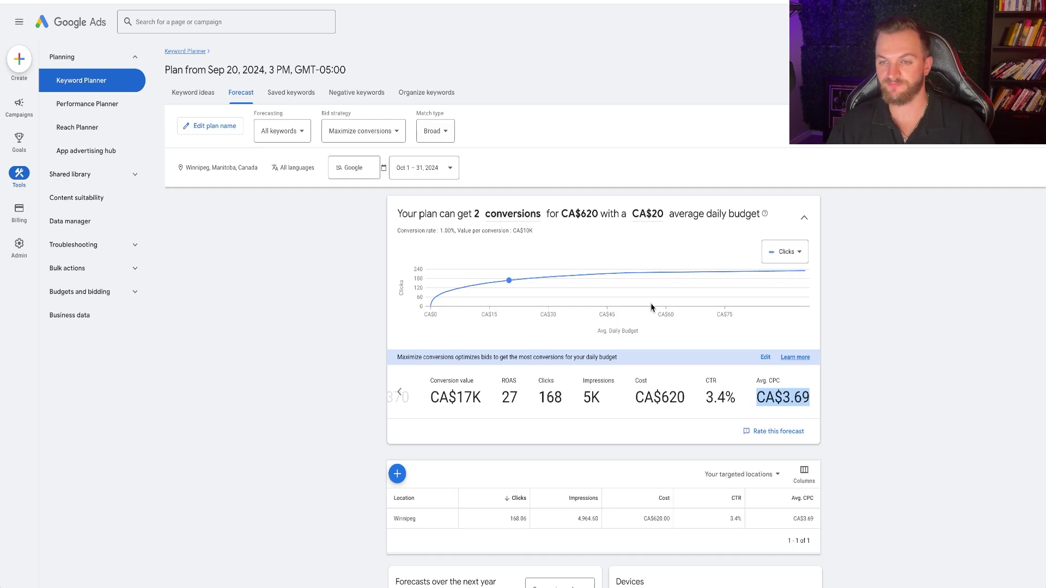
scroll(599, 262, "down", 3)
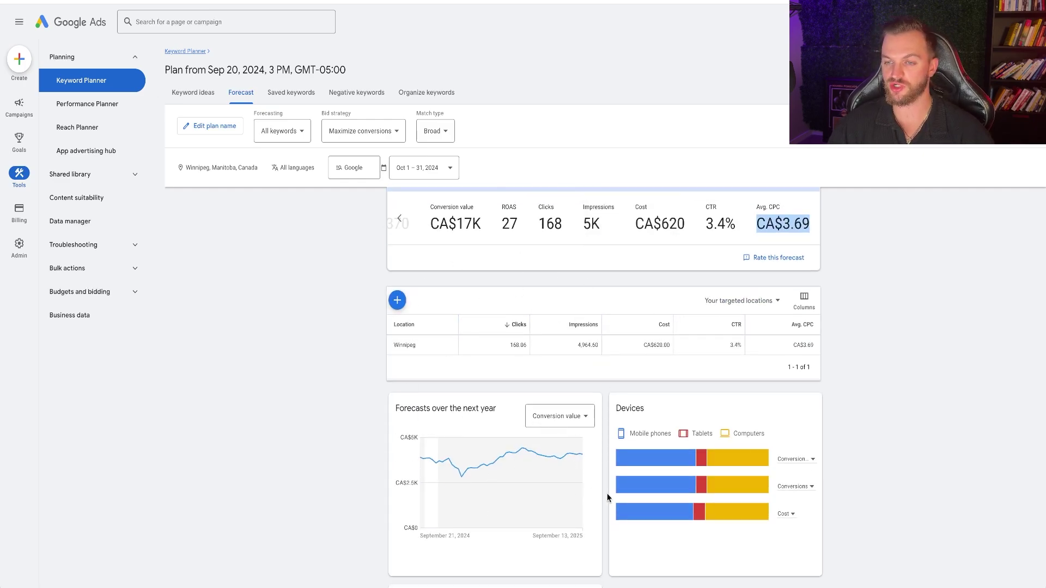
scroll(605, 495, "up", 3)
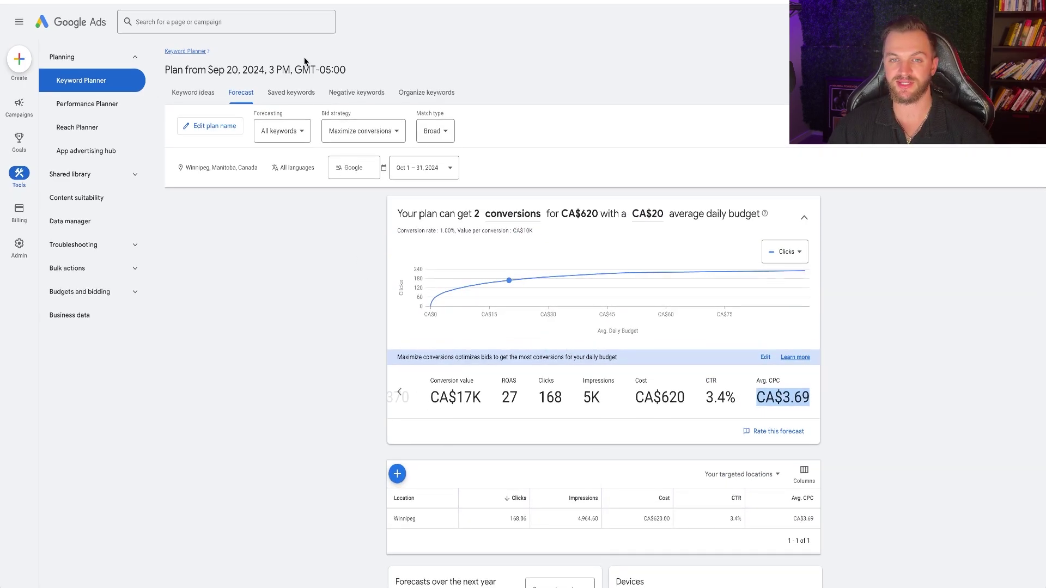
Step: From the plan's saved keywords, bring "best roofers near me" into the ad group's keyword list, replacing roofing companies and enclosing it in quotation marks
left_click(295, 101)
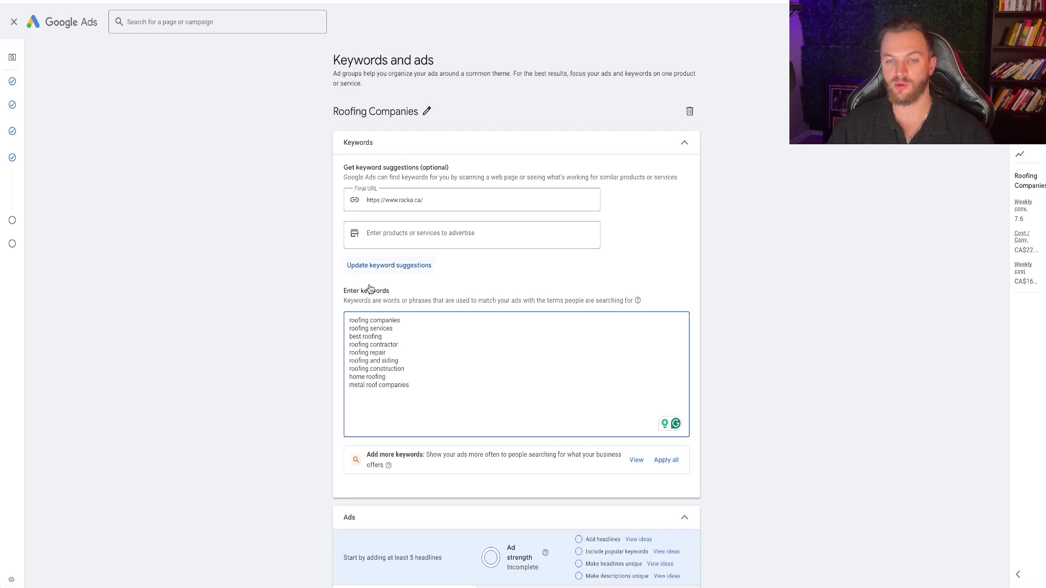
left_click_drag(427, 388, 320, 222)
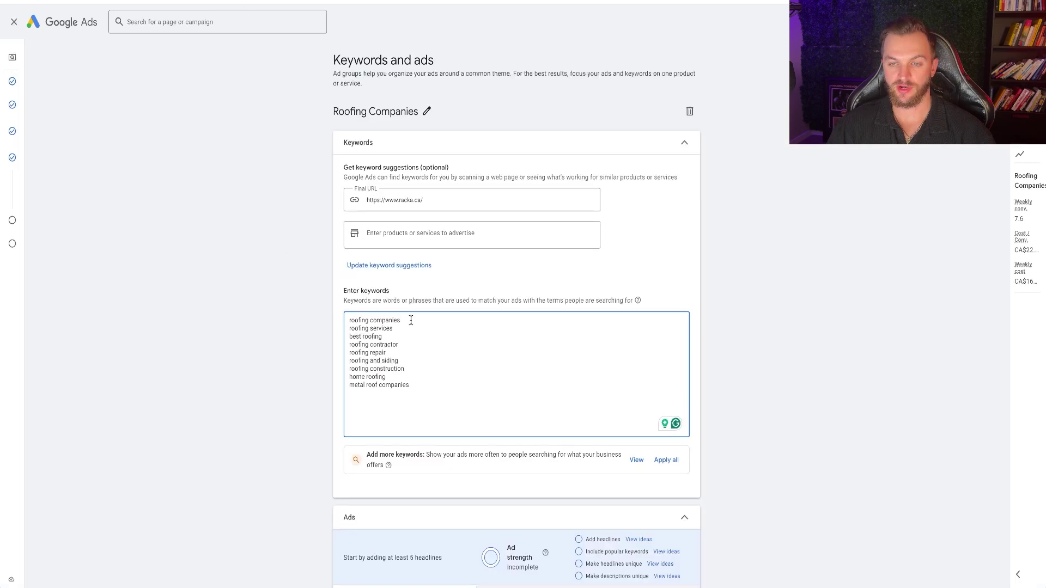
left_click_drag(411, 320, 297, 324)
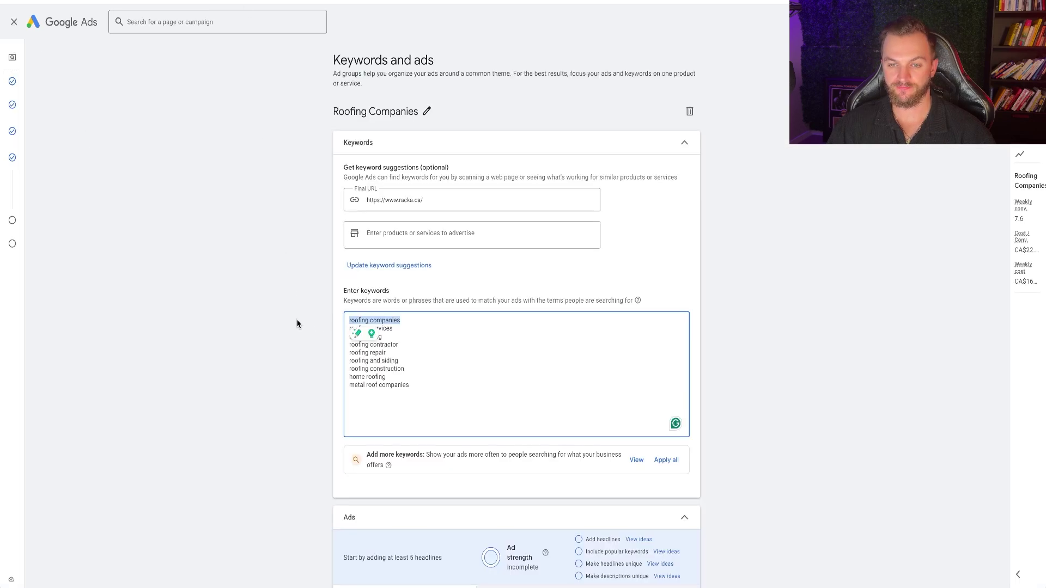
type("best roofers near me")
left_click(349, 320)
type("\"")
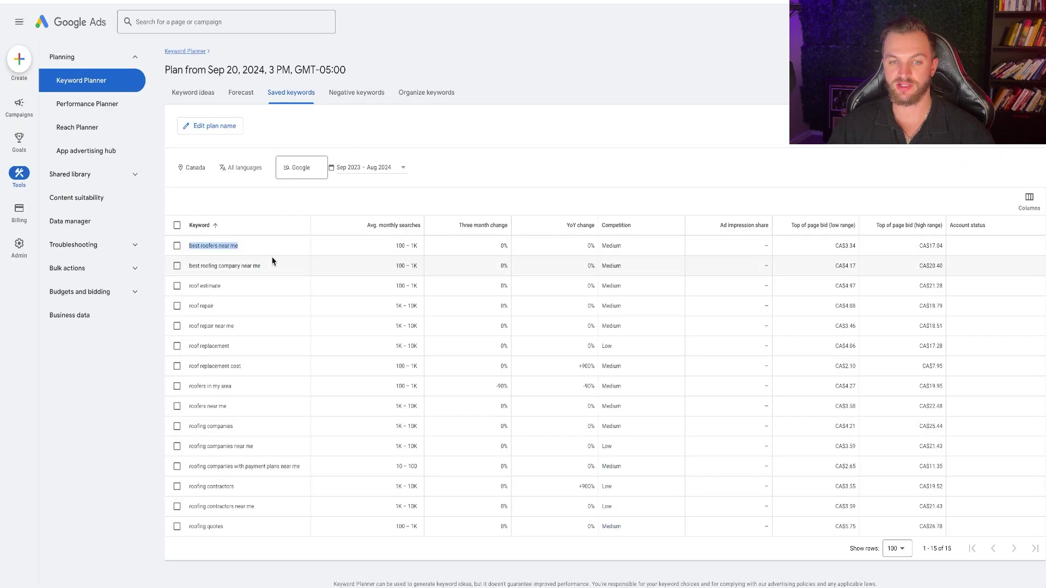
Step: Add the saved keyword "best roofing company near me" in quotation marks as the second line of the ad group's keyword list
left_click_drag(263, 266, 198, 264)
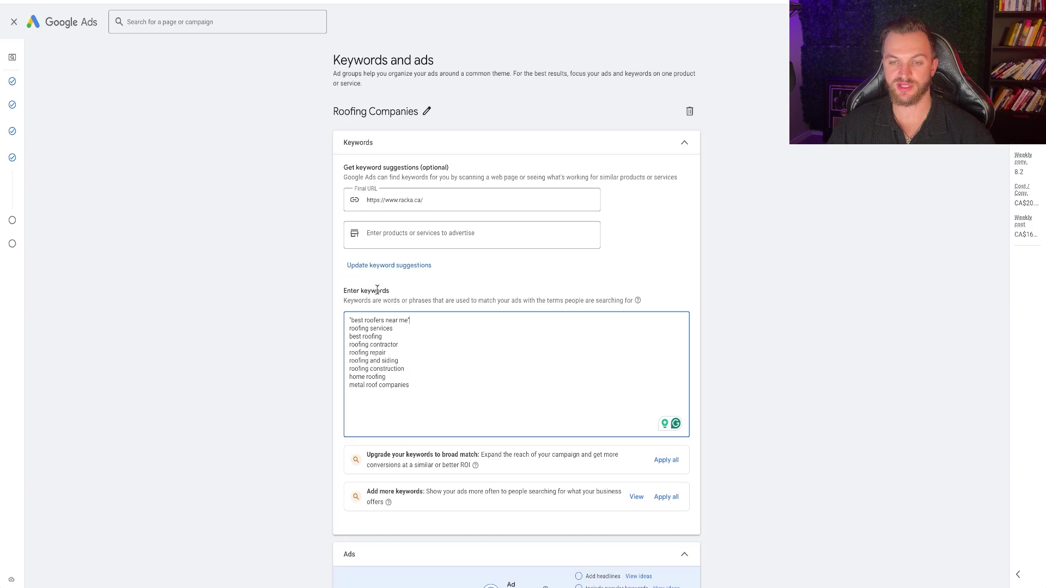
left_click(427, 318)
key("Return")
type("best roofing company near me")
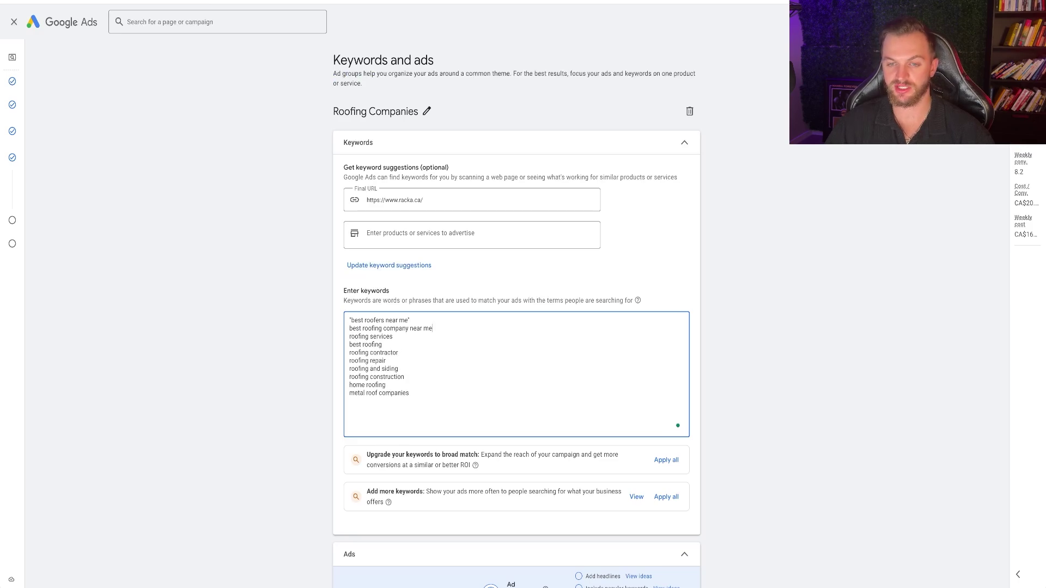
type("\"")
key("Home")
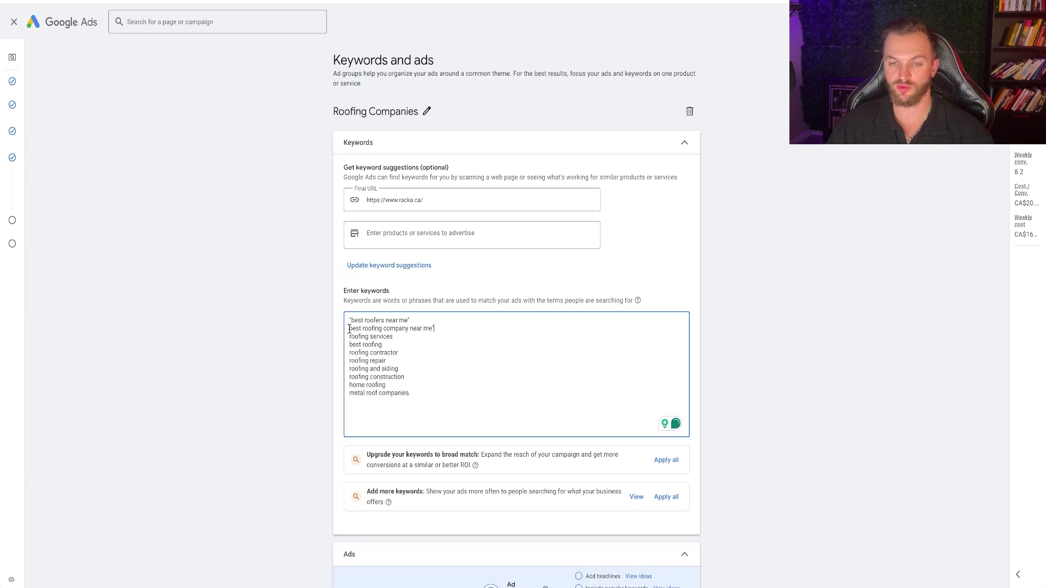
type("\"")
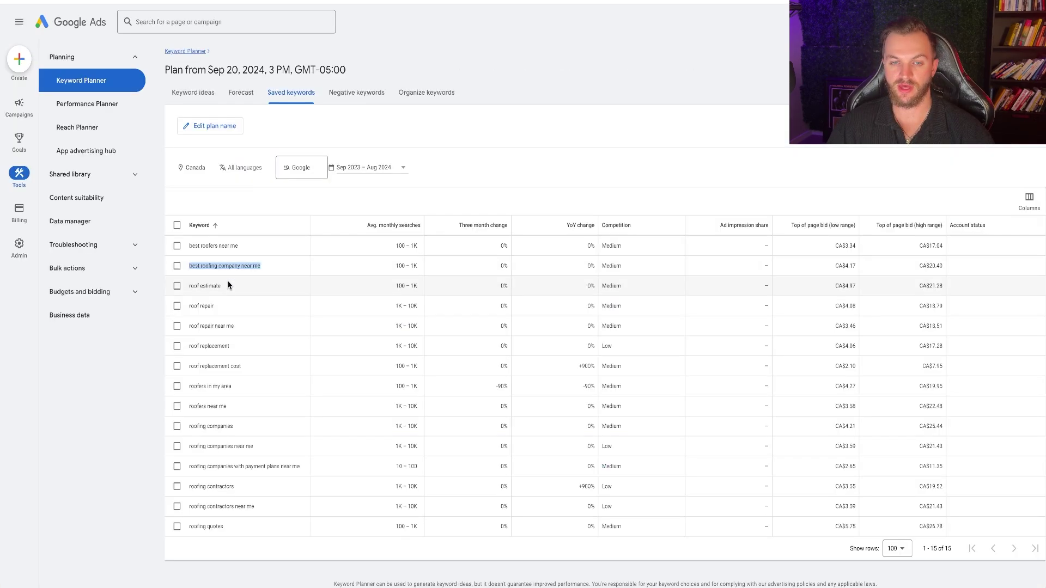
Step: Complete the keyword list with the saved keywords from roof estimate to roofing quotes, each in quotation marks, omitting roof replacement cost and the payment-plans keyword
left_click_drag(231, 288, 187, 287)
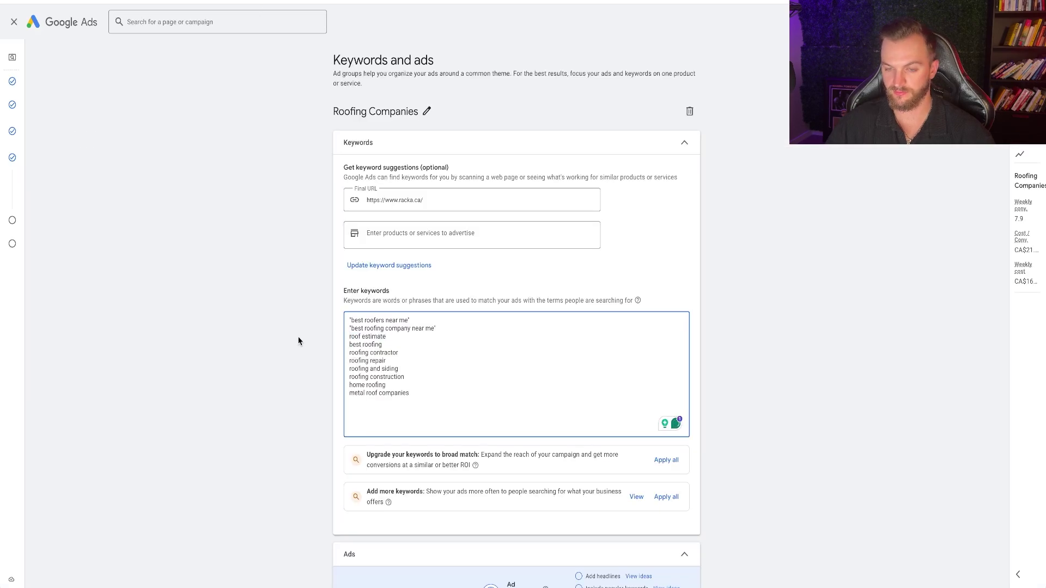
type("\"")
key("Home")
type("\"")
type("\"roof repair\" \"roof repair near me\" \"roof replacement\" \"roofers in my area\" \"roofers near me\" \"roofing companies\" \"roofing companies near me\" \"roofing contractors\" \"roofing contractors near me\" \"roofing quotes\"")
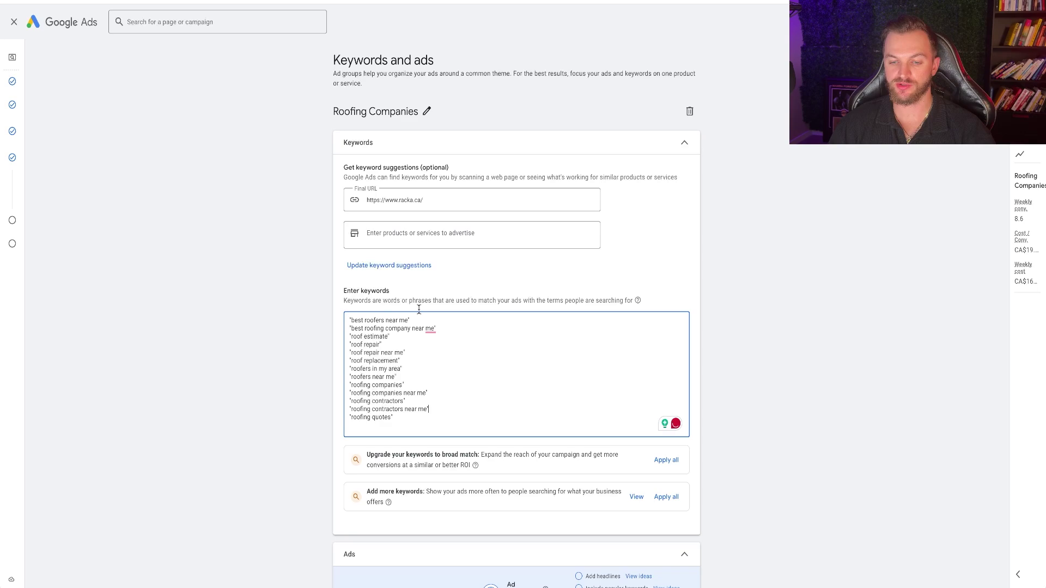
left_click_drag(421, 419, 338, 322)
left_click(369, 368)
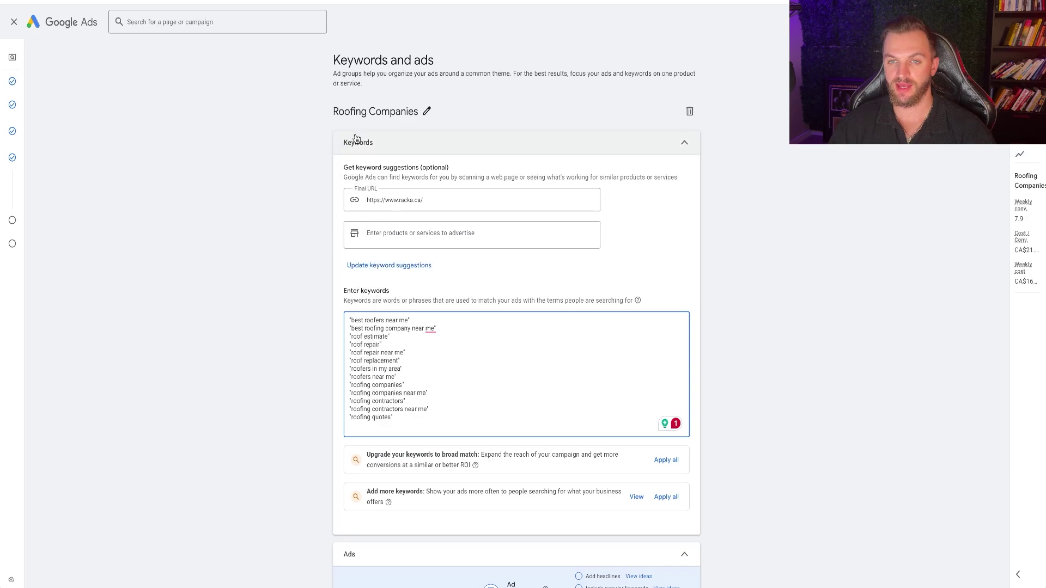
Step: Rename the ad group to "Roofing Keywords"
left_click(428, 111)
double_click(366, 111)
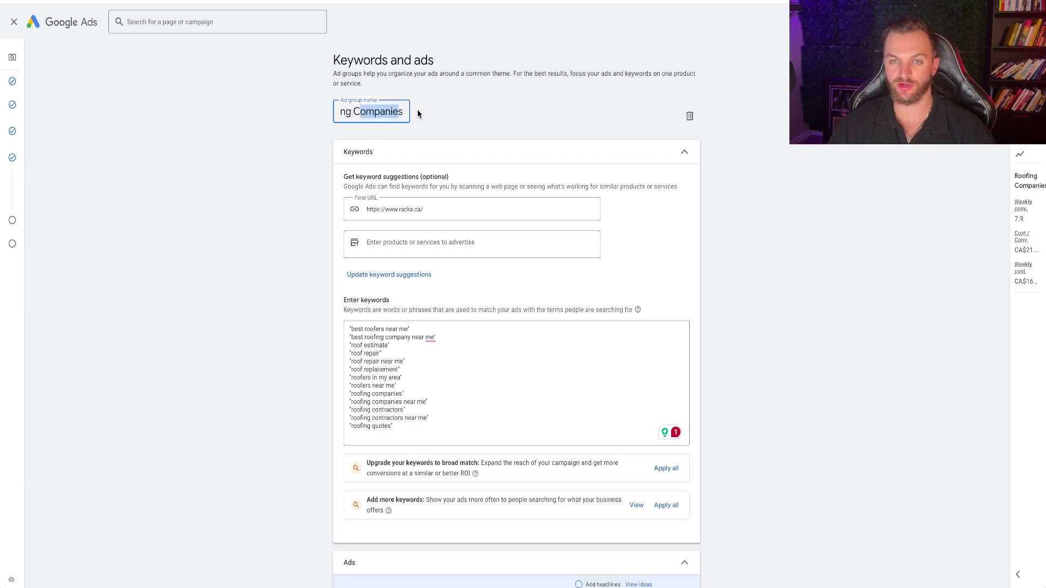
type("Keywords")
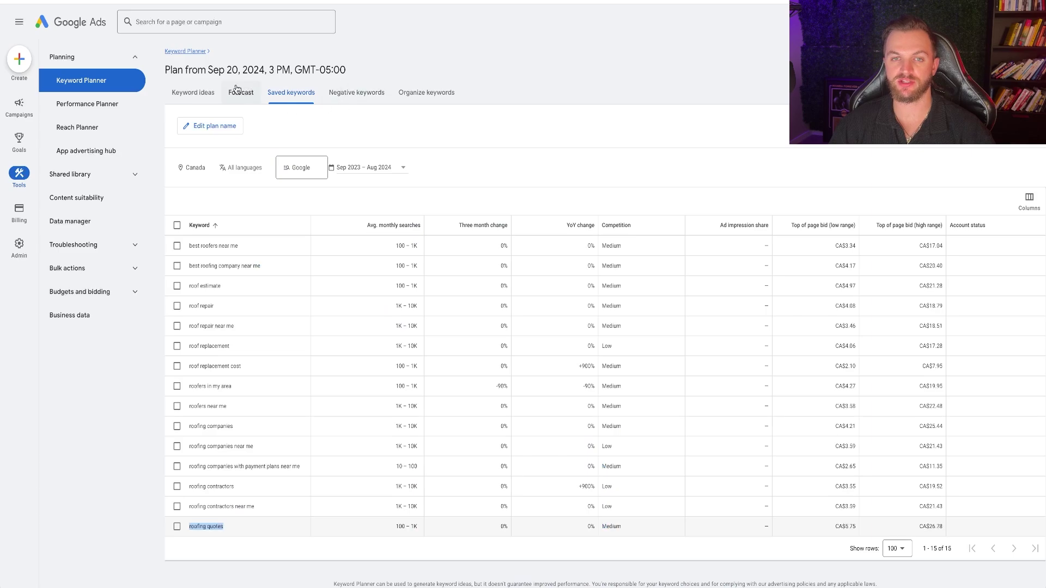
Step: Consult the Keyword Planner forecast and set a custom average daily budget of CA$20 for the campaign
left_click(237, 90)
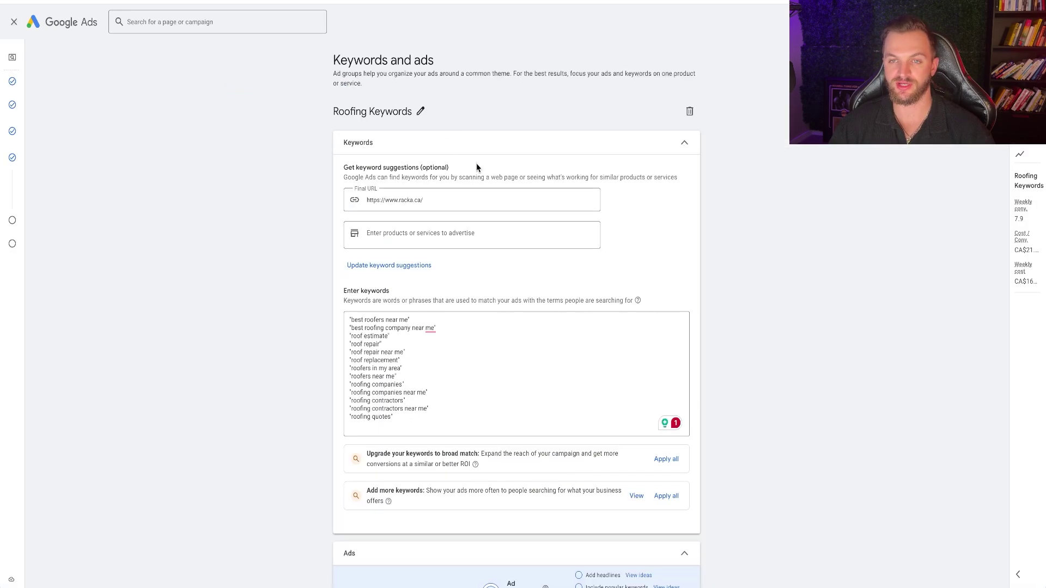
scroll(472, 228, "down", 10)
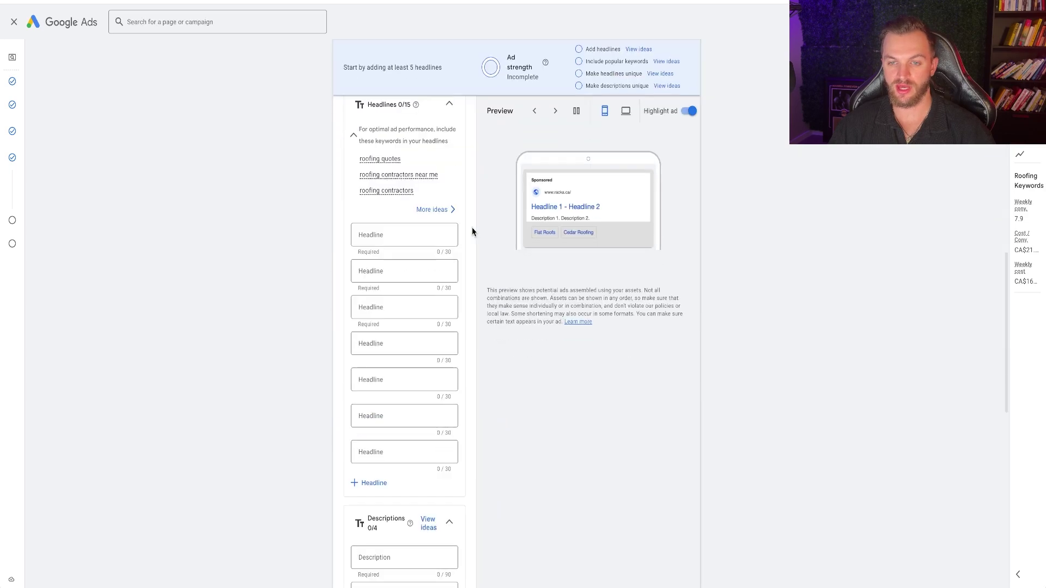
scroll(473, 232, "down", 4)
mouse_move(12, 138)
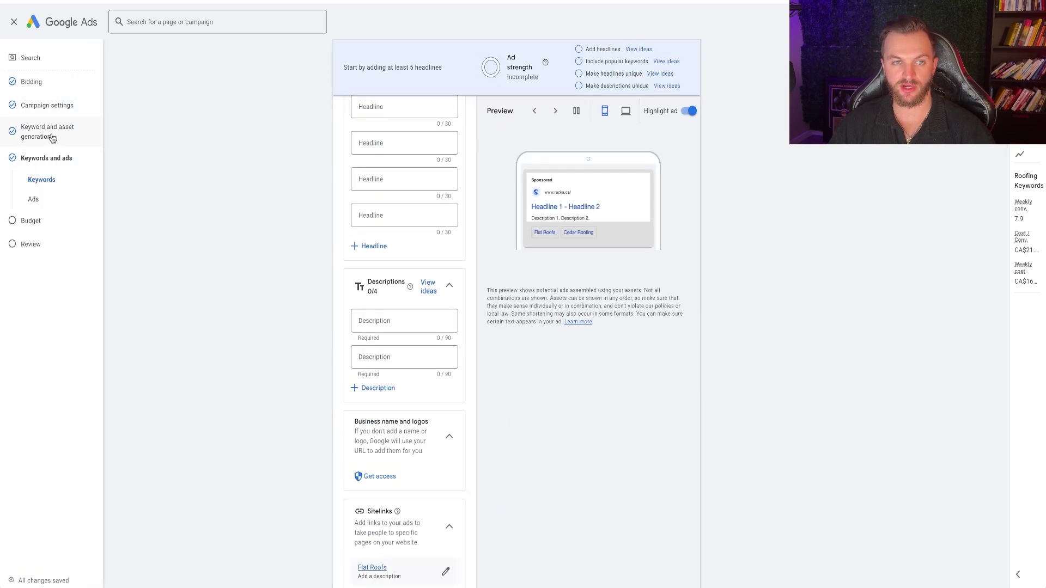
left_click(61, 106)
scroll(54, 289, "down", 10)
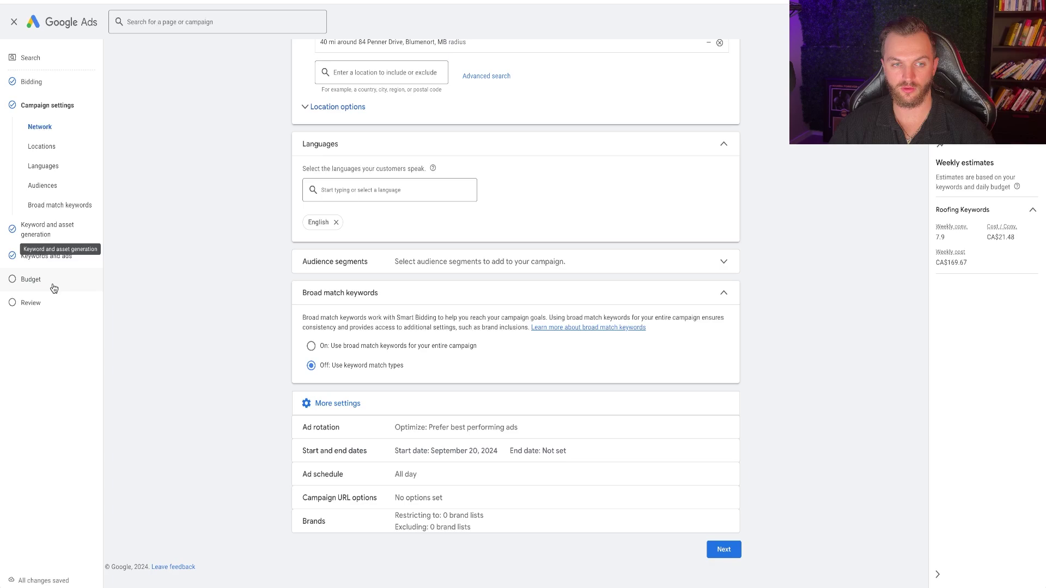
left_click(54, 288)
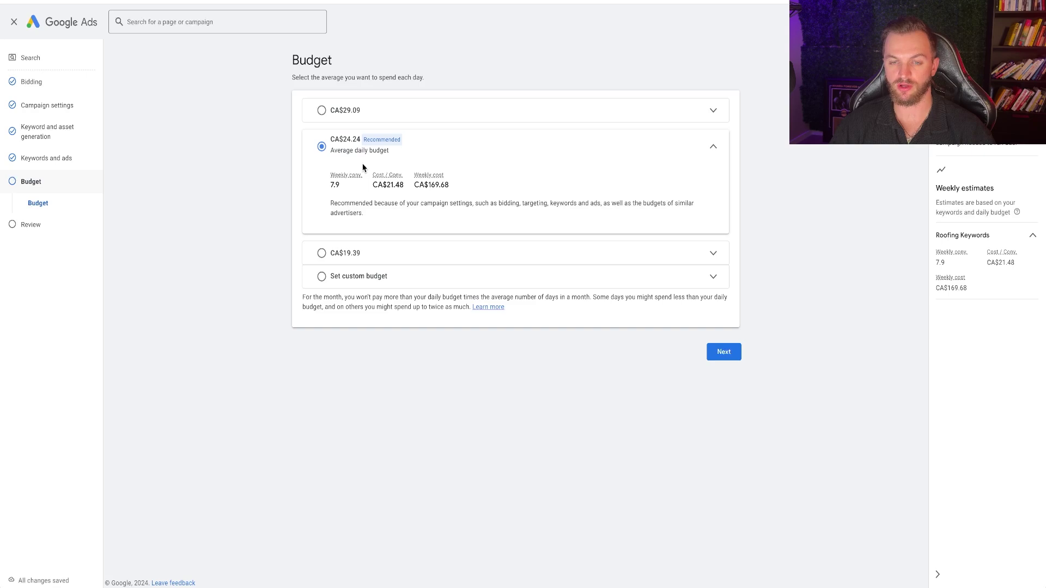
left_click(360, 276)
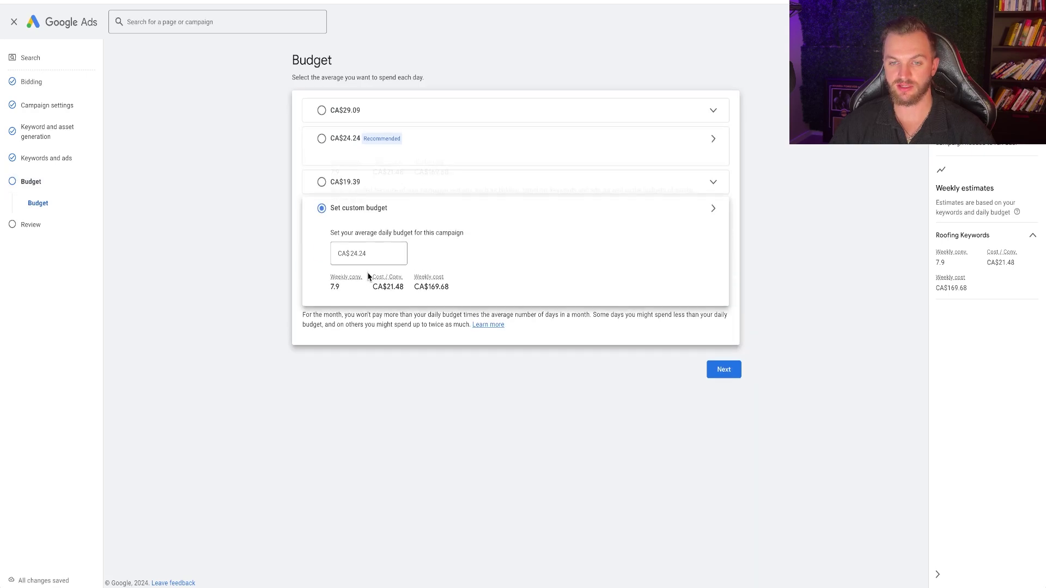
type("20")
Step: Return to the campaign's keywords and ads settings and review the ad group's quoted keyword list
left_click(53, 141)
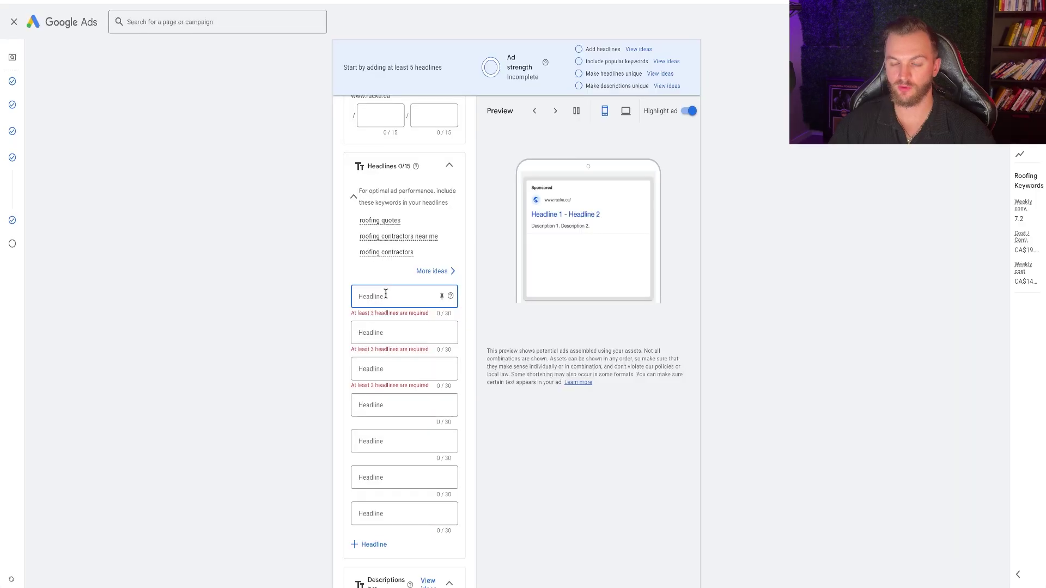
scroll(398, 283, "up", 8)
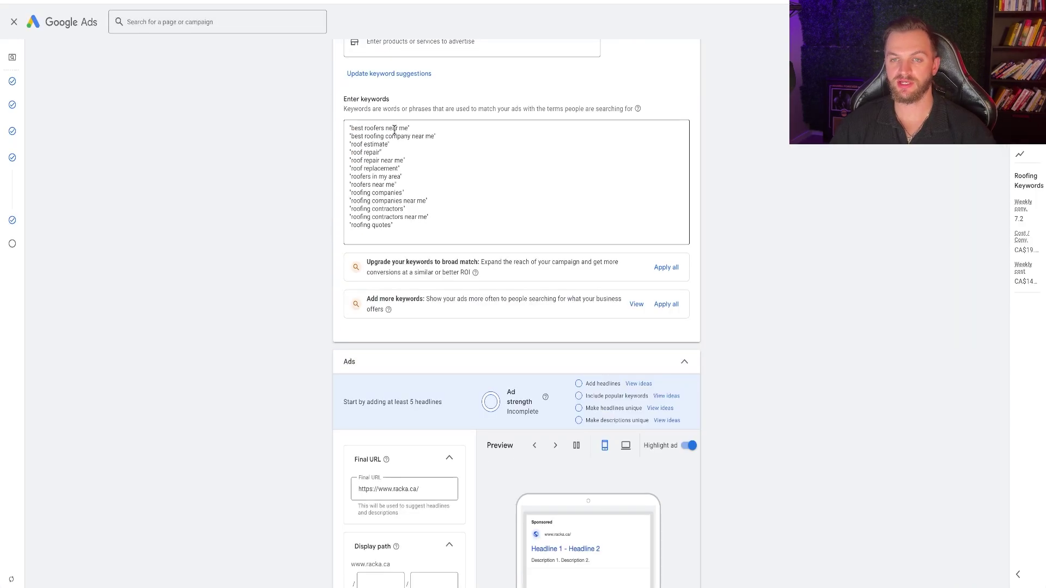
left_click_drag(419, 227, 338, 104)
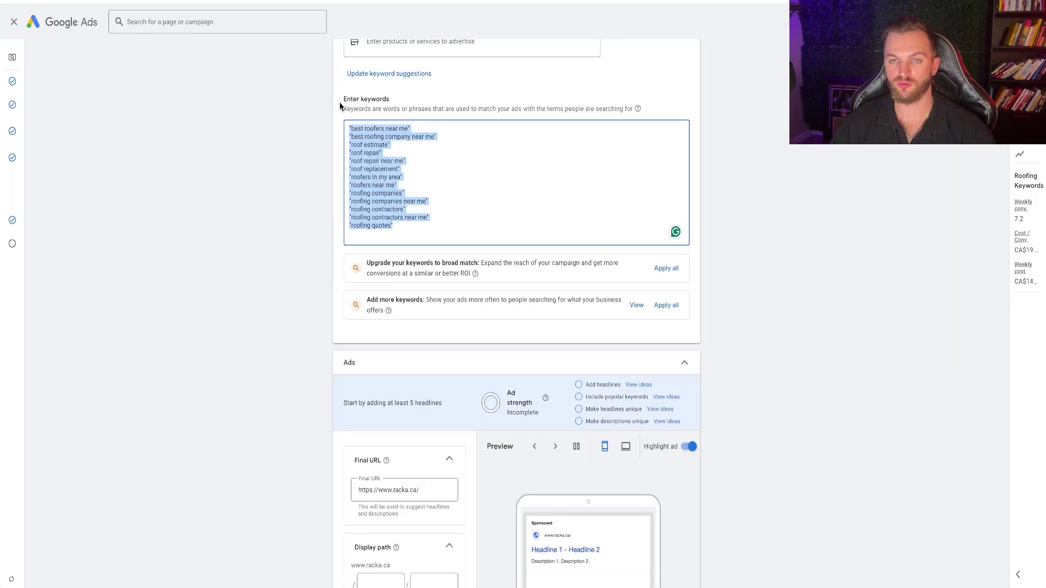
left_click(364, 239)
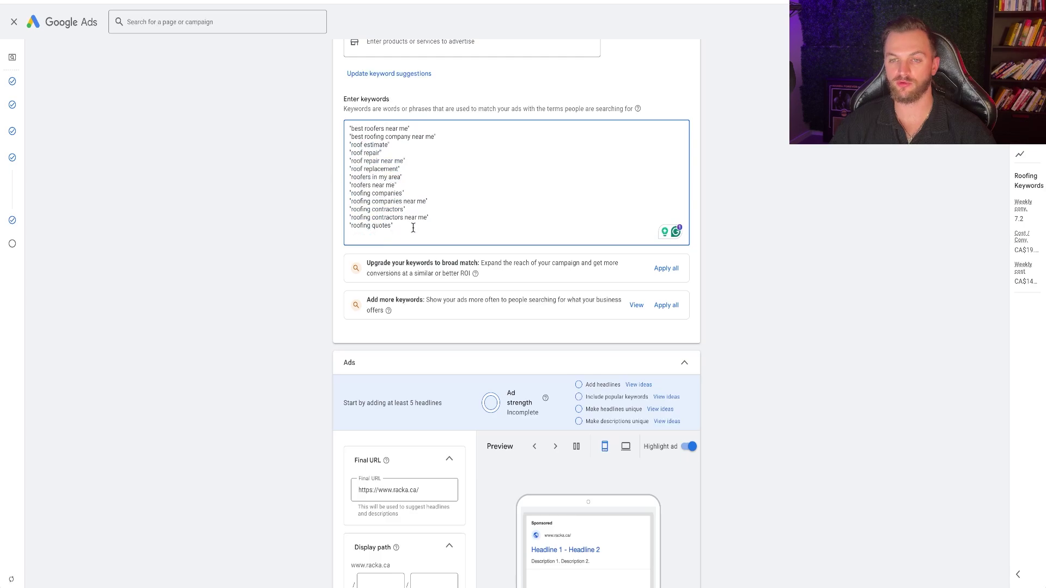
left_click_drag(413, 228, 305, 95)
scroll(407, 334, "down", 4)
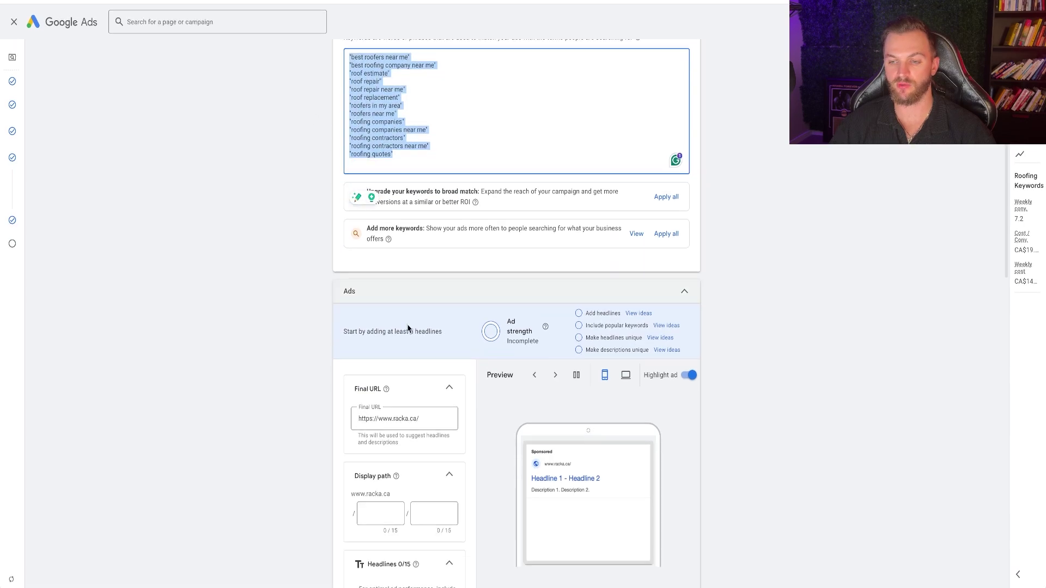
scroll(430, 354, "down", 3)
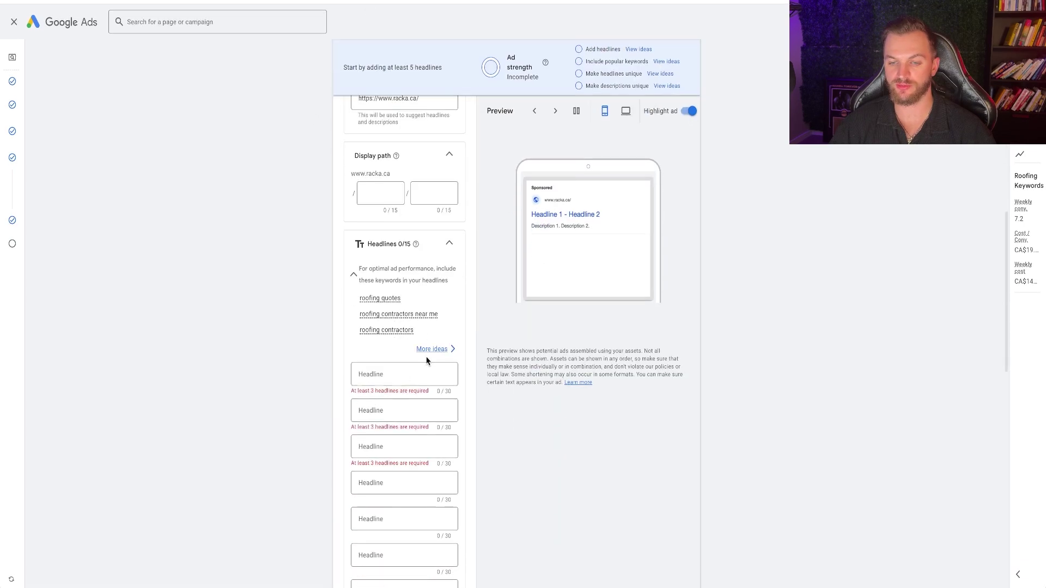
Step: Enter "Roofing Quotes", "Roofing Contracts" and "Get Your Roof Fixed" as the ad's first three headlines
left_click(383, 373)
type("Roofing")
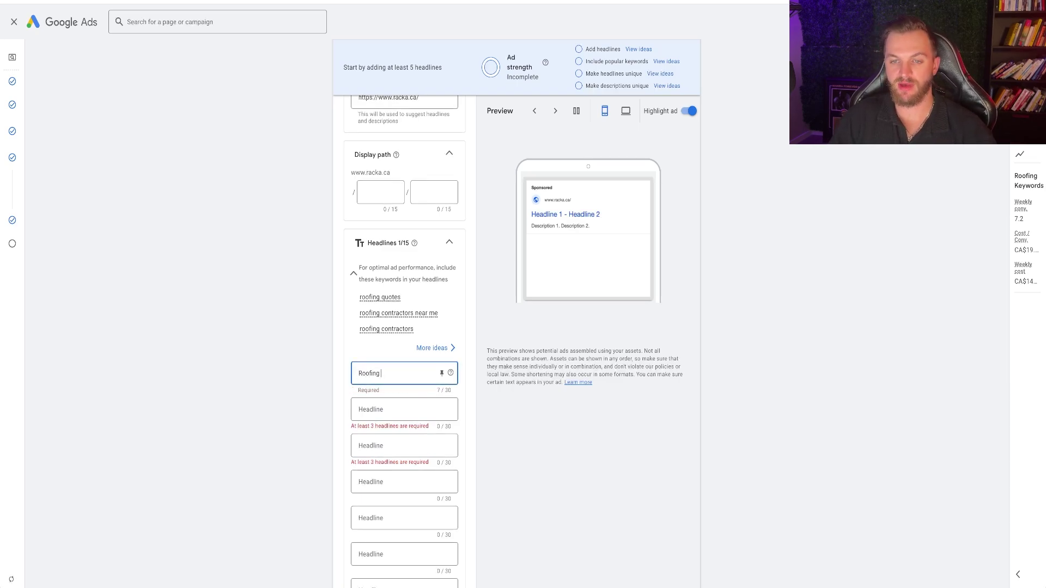
type(" Quotes")
left_click(380, 409)
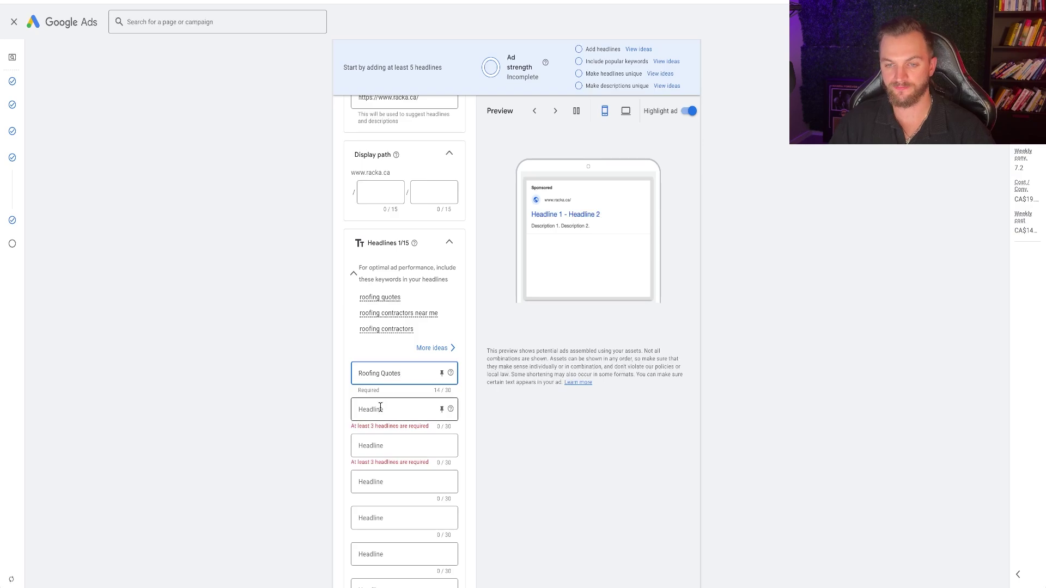
type("Roofing Contracts")
left_click(396, 448)
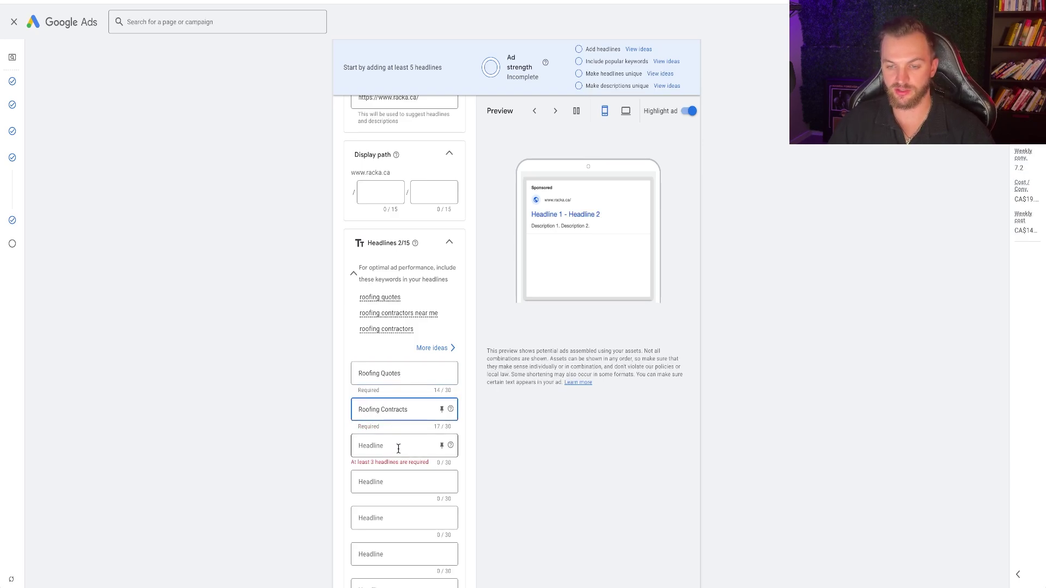
type("Get Your Roof")
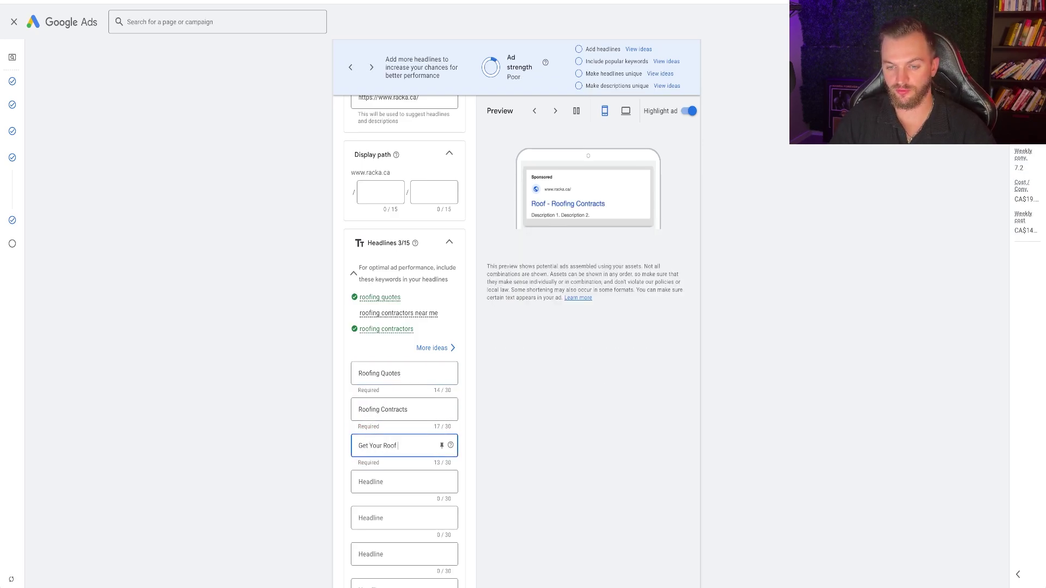
Step: Add blank headline fields to the ad until there are 15 in total
scroll(405, 381, "down", 4)
left_click(371, 405)
left_click(373, 443)
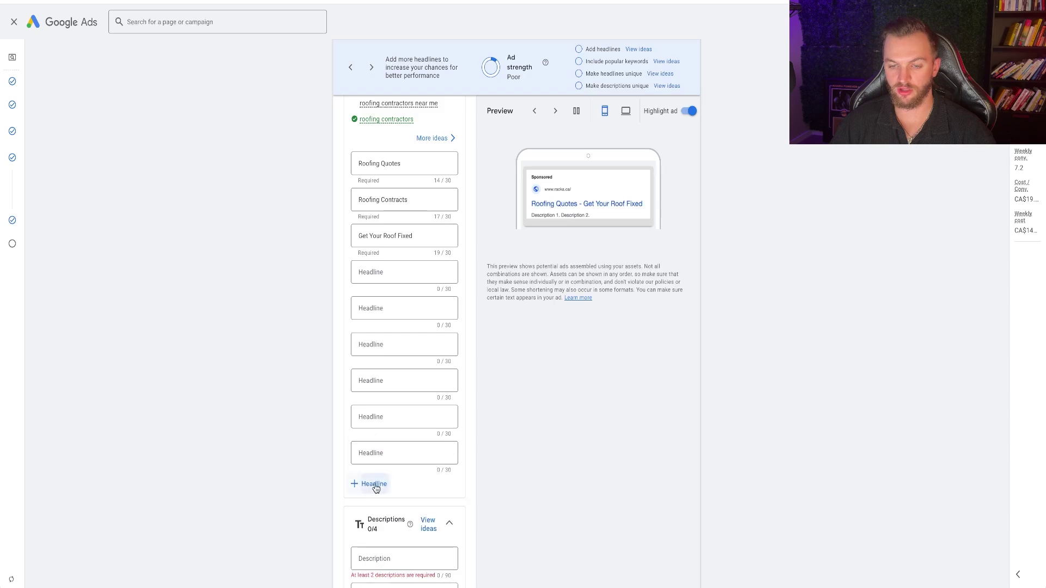
left_click(374, 482)
left_click(375, 519)
left_click(375, 557)
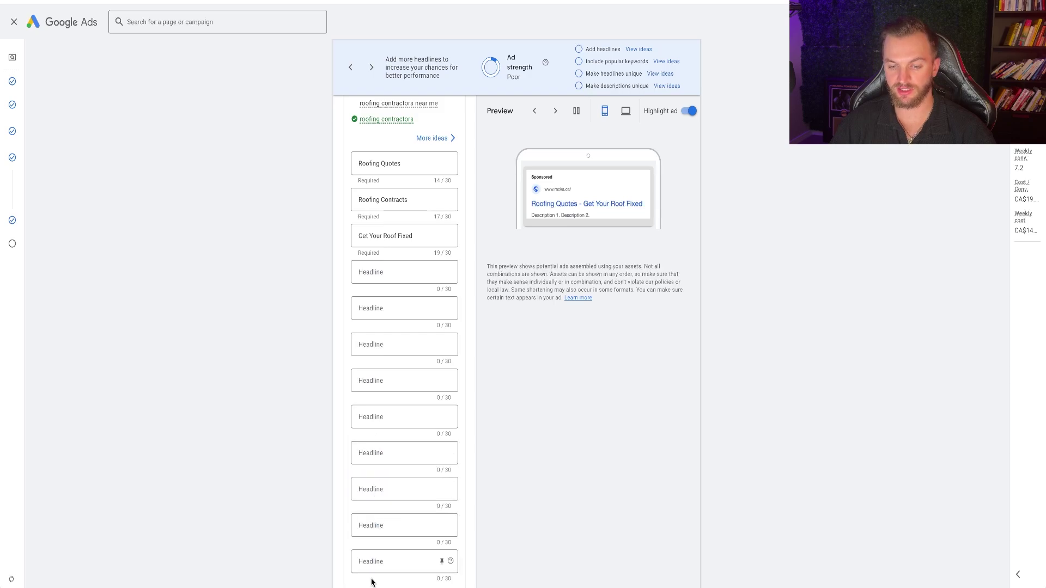
scroll(375, 545, "down", 2)
left_click(376, 497)
left_click(375, 532)
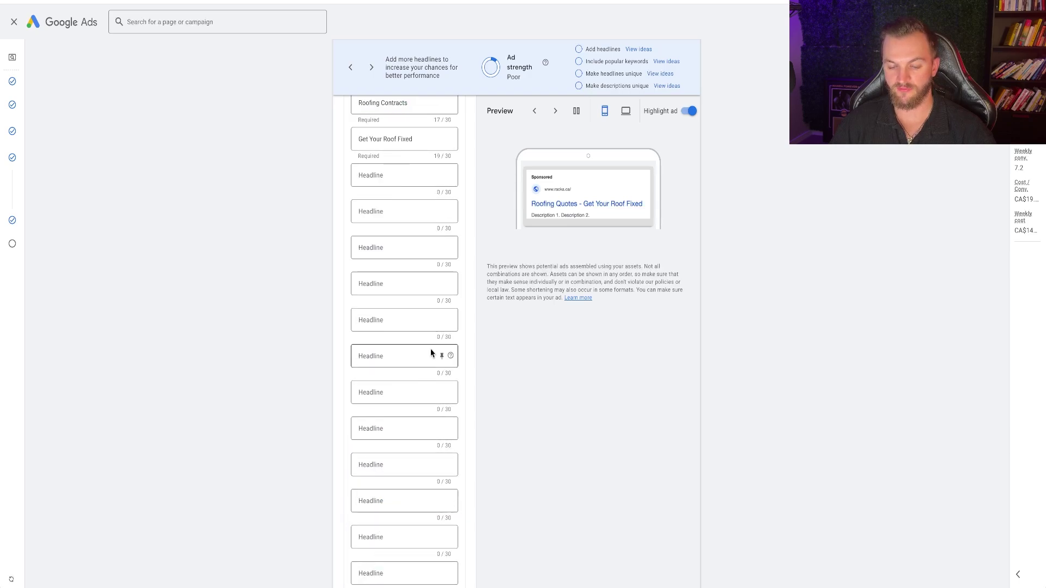
Step: Pin the headlines "Roofing Quotes", "Roofing Contracts" and "Get Your Roof Fixed" so each shows only in position 1
scroll(432, 352, "up", 7)
scroll(452, 439, "down", 3)
left_click(442, 282)
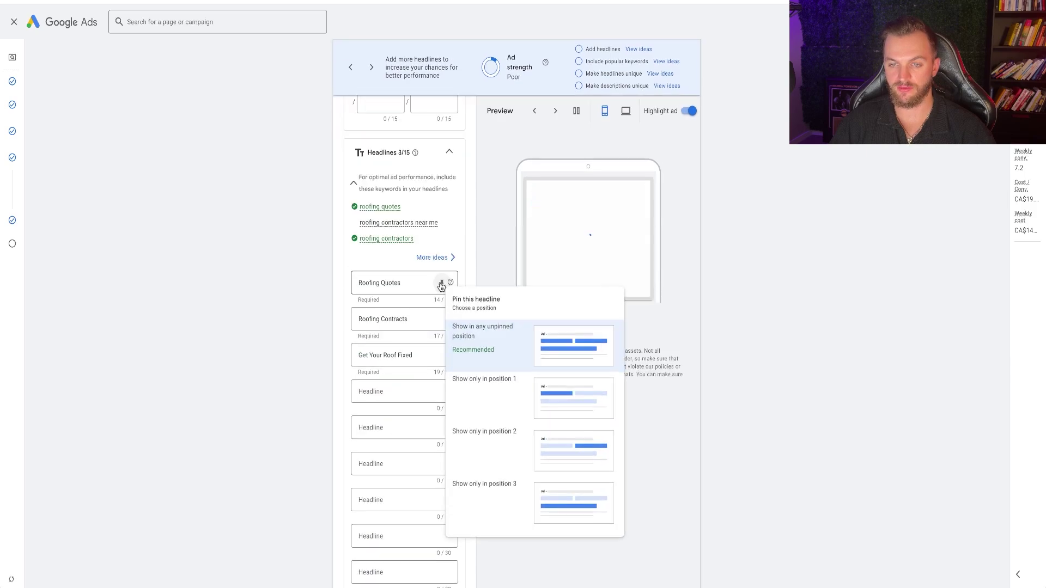
left_click(511, 395)
left_click(438, 318)
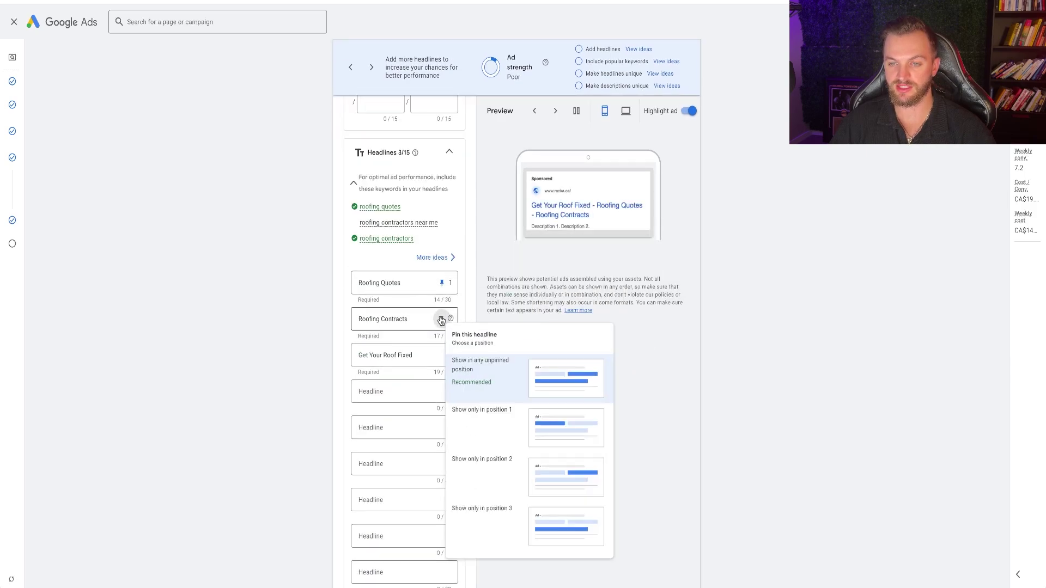
left_click(512, 443)
left_click(441, 354)
left_click(502, 207)
scroll(469, 277, "up", 10)
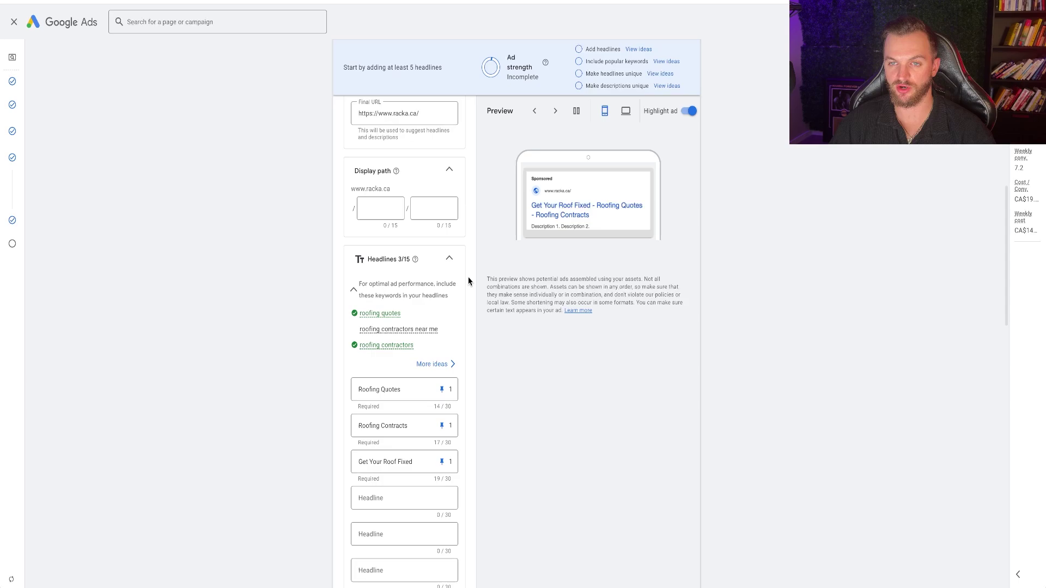
Step: Add "Get A Roof Quote" and "Roof Repair" as the fourth and fifth headlines and pin both to position 1
scroll(416, 291, "down", 7)
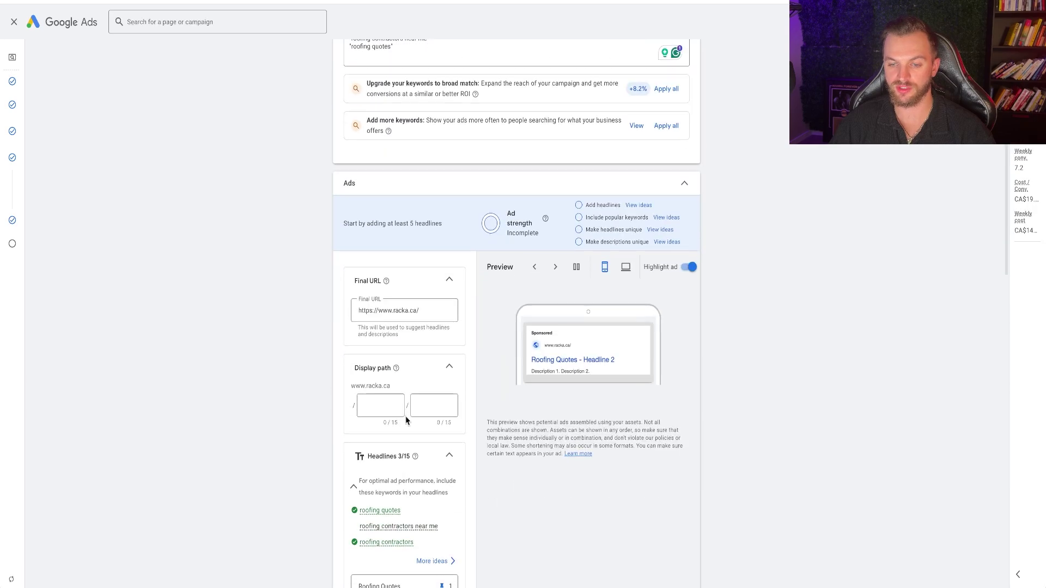
left_click(401, 501)
type("Get A Roof Quote")
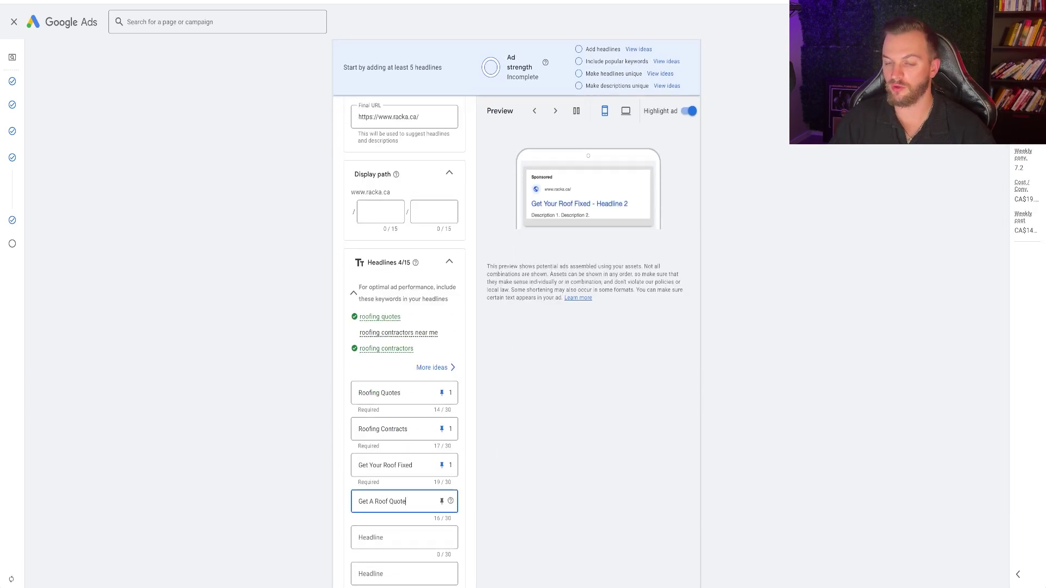
scroll(374, 380, "down", 3)
left_click(373, 380)
type("Roof")
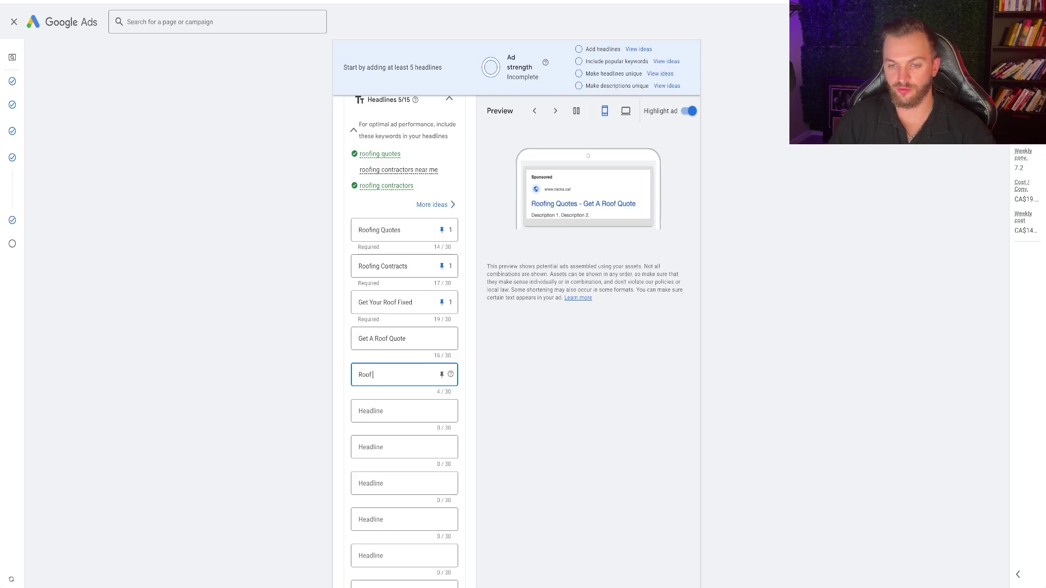
type(" Repair")
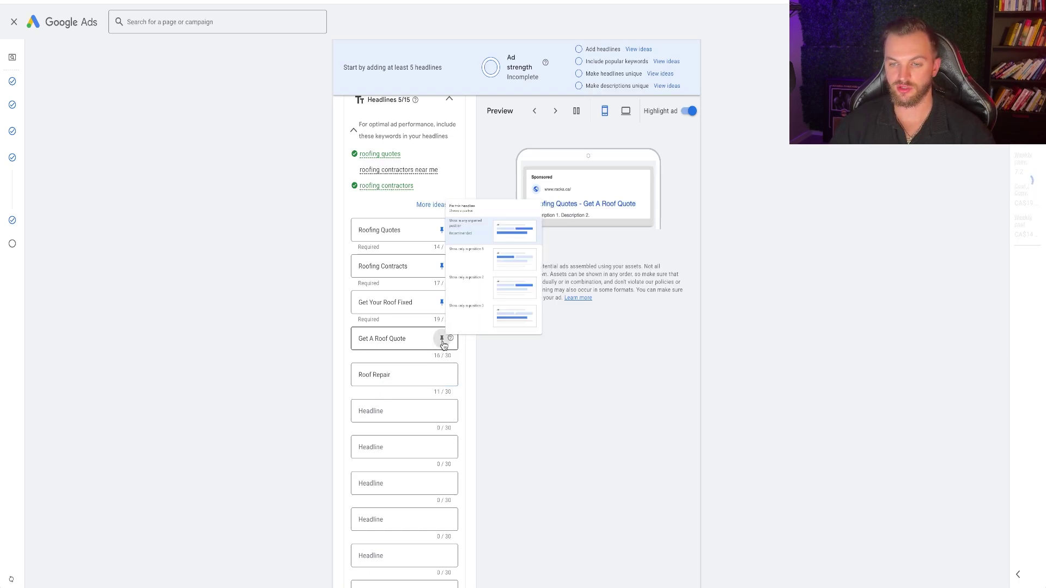
left_click(441, 338)
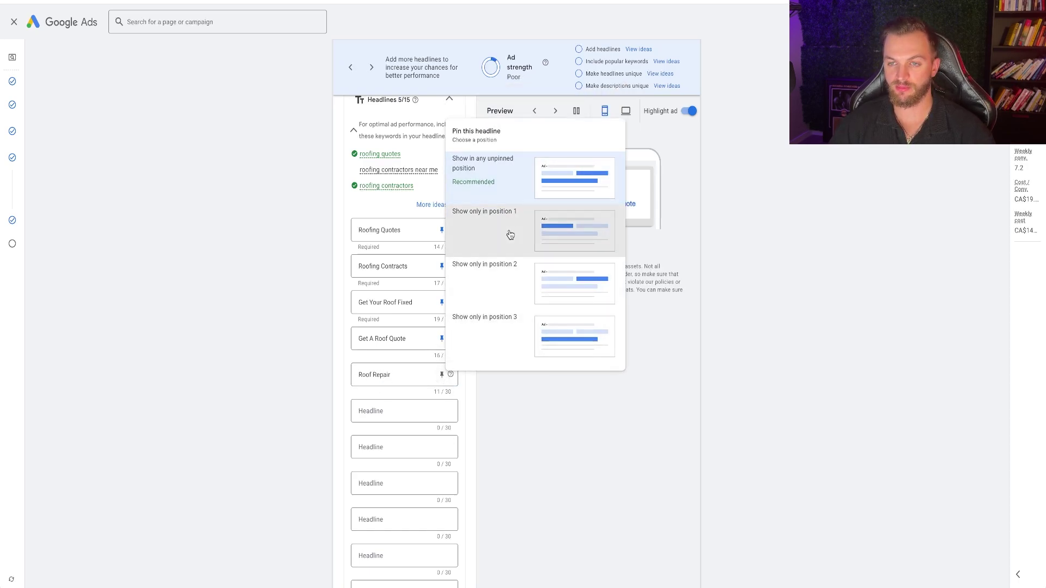
left_click(509, 233)
Step: Replace the fourth headline's text with "Racka Roofing"
left_click(379, 412)
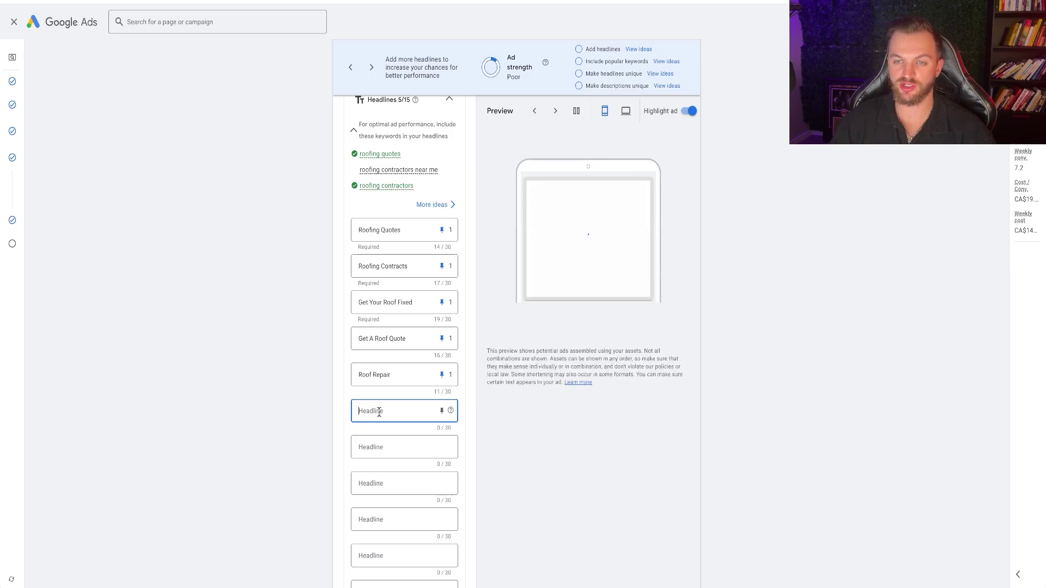
left_click_drag(407, 338, 332, 341)
type("Racka Roofing")
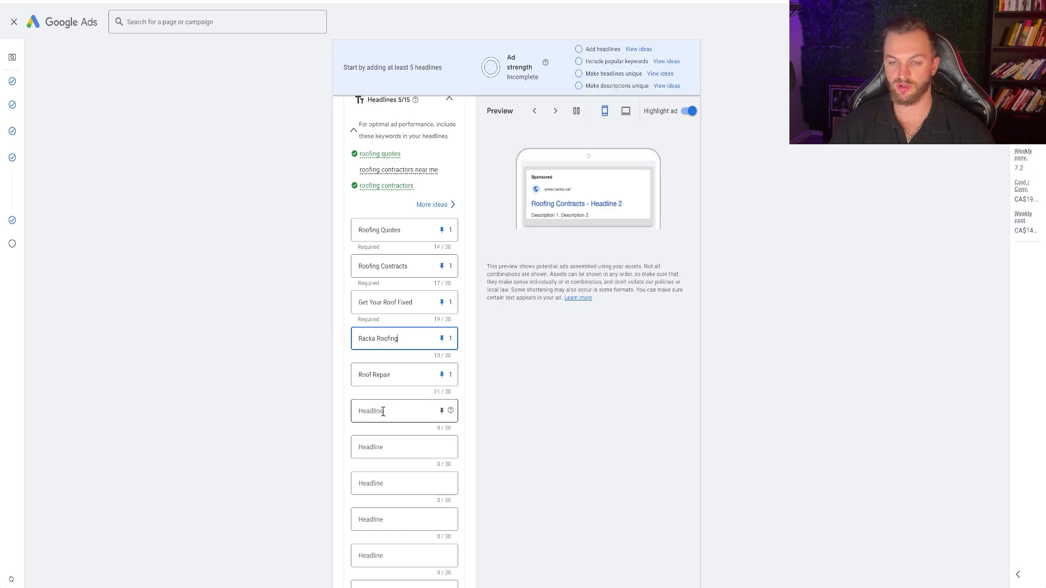
Step: Pin the sixth, seventh, eighth, ninth and eleventh headline fields so each shows only in position 2
left_click(442, 410)
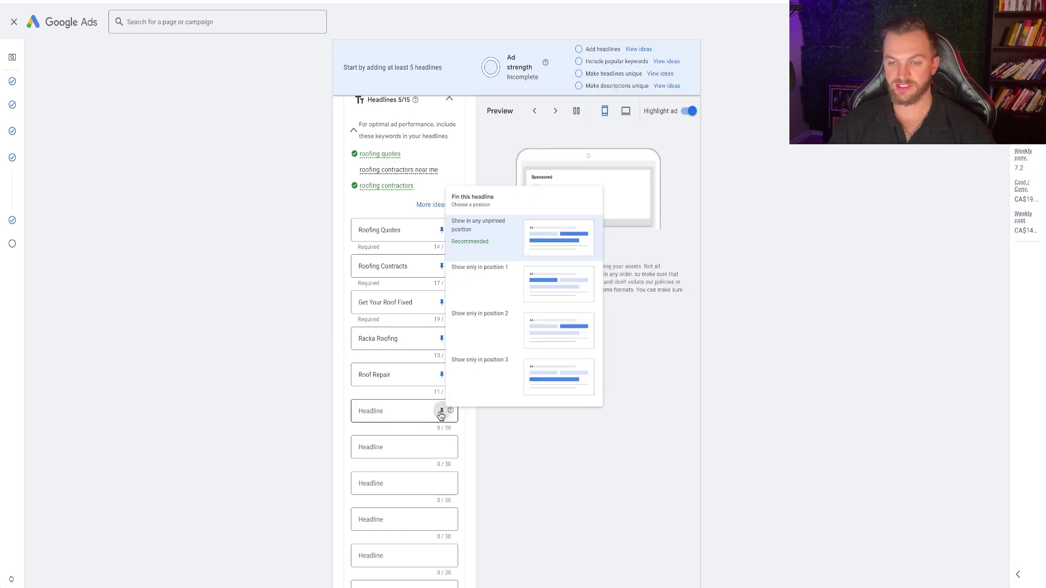
left_click(513, 303)
left_click(442, 447)
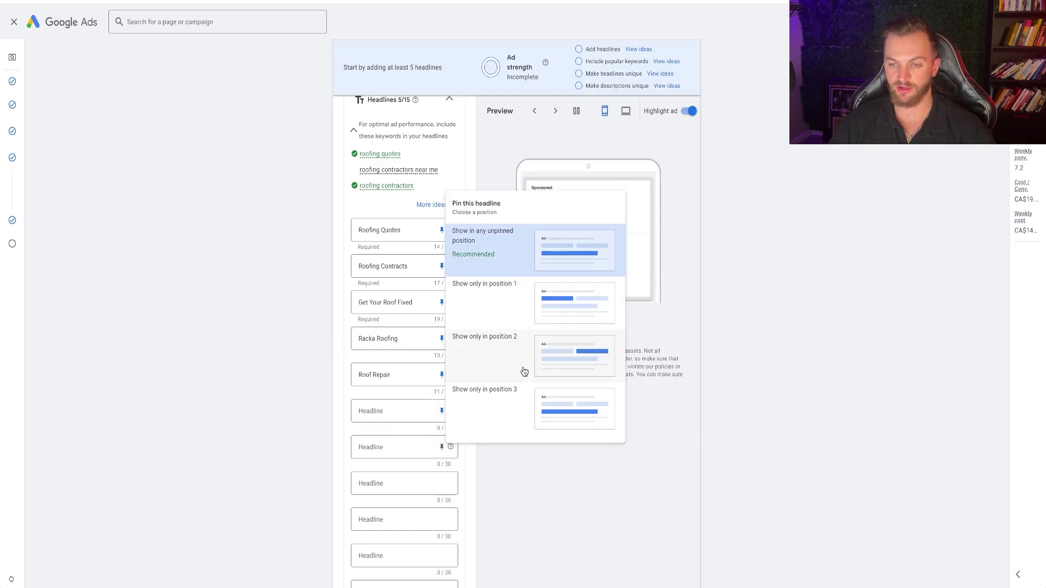
left_click(523, 367)
left_click(442, 484)
left_click(494, 439)
scroll(449, 432, "down", 2)
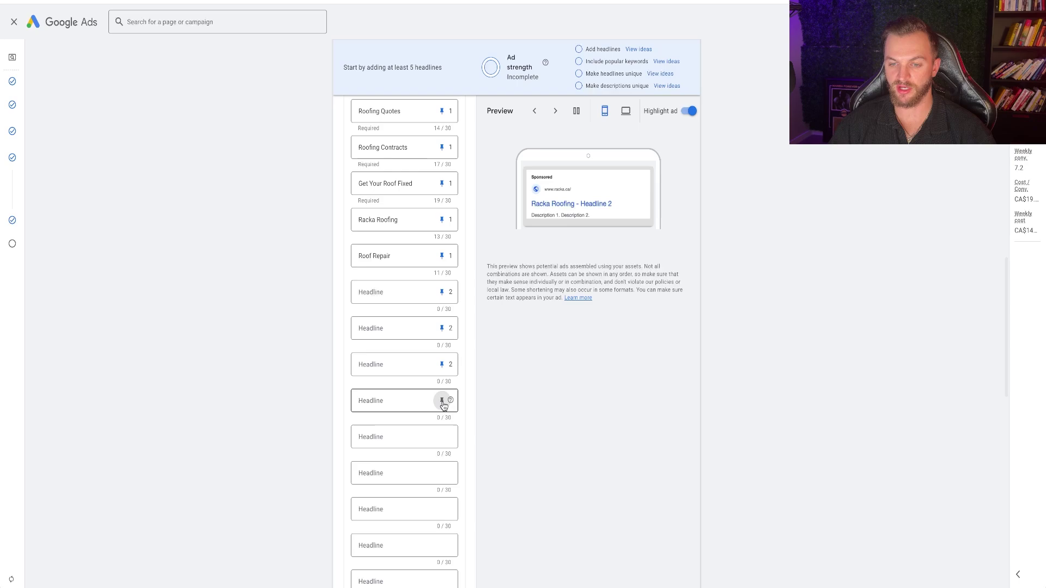
left_click(442, 401)
left_click(530, 334)
left_click(442, 473)
left_click(523, 381)
Step: Enter "The #1 Winnipeg Roofers" as the sixth headline and "The Fastest Turnaround Time" as the seventh
left_click(383, 289)
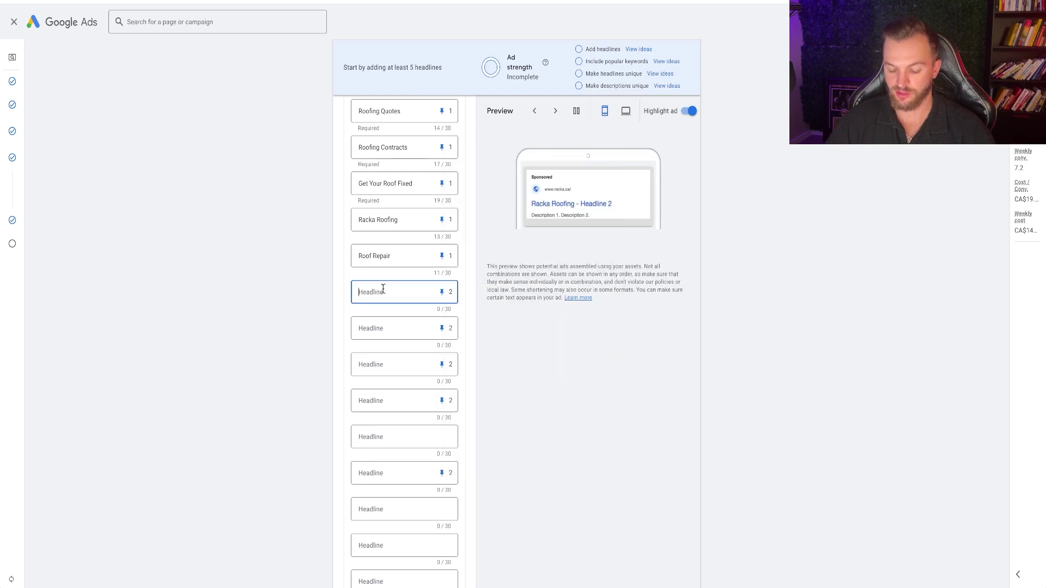
type("The #1 Winnipeg Roofers")
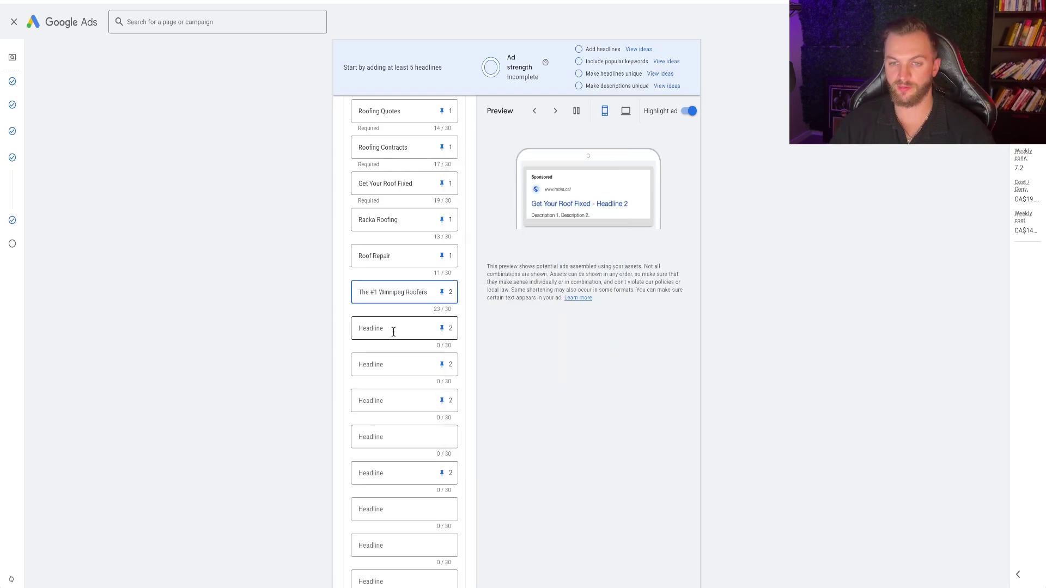
left_click(393, 329)
type("The Fastest Turnaround Time")
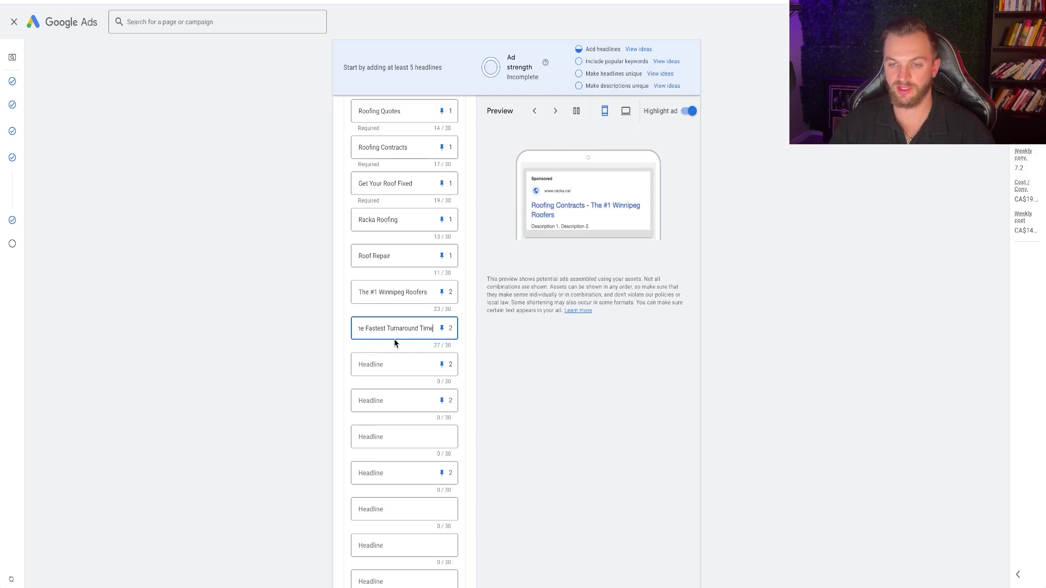
Step: Enter "Get The Best Priced Roof" as the eighth headline and "Roofing Made Simple & Easy" as the ninth
left_click(398, 363)
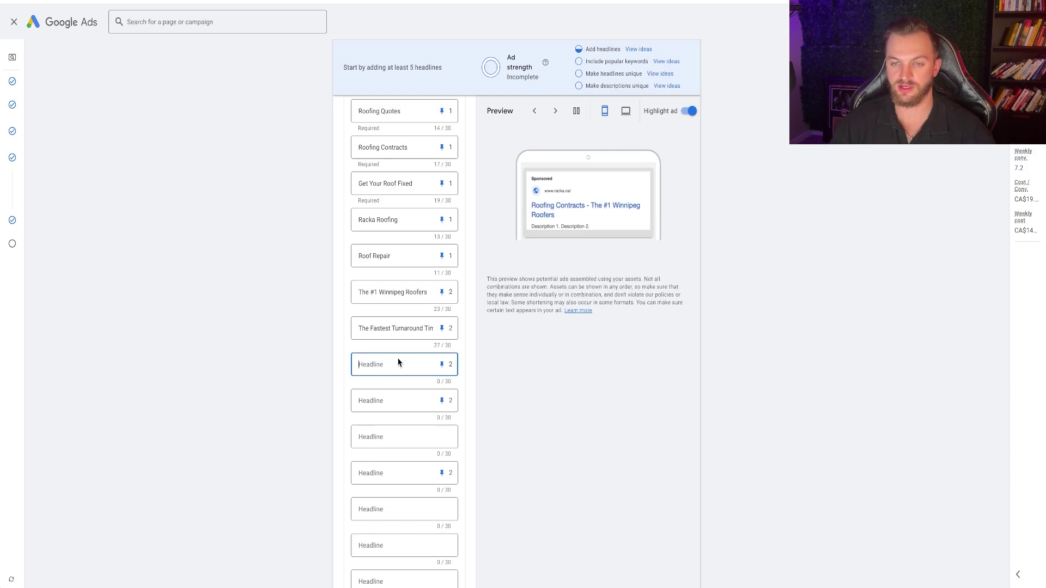
type("The")
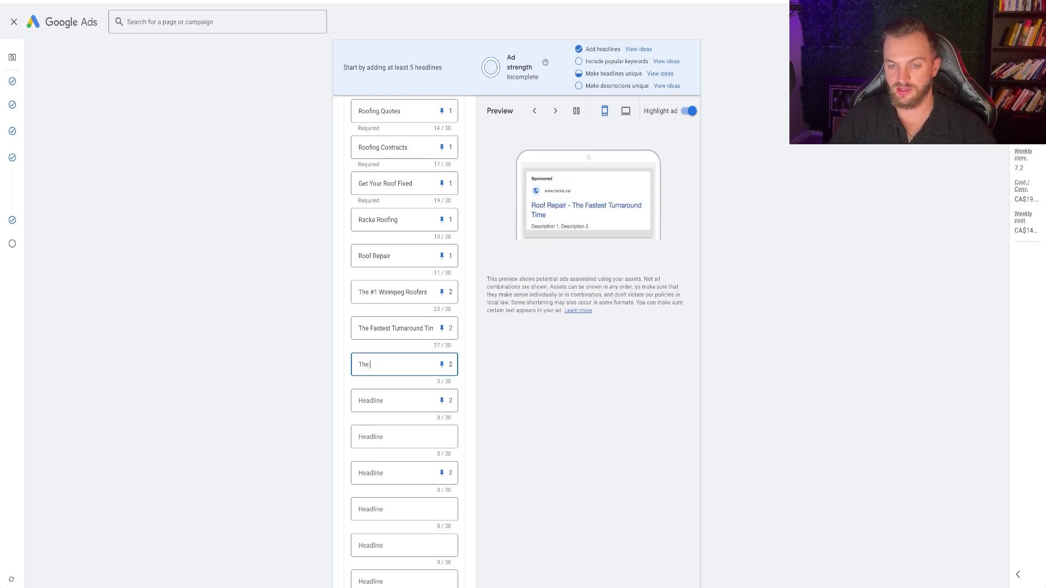
type("d Roof")
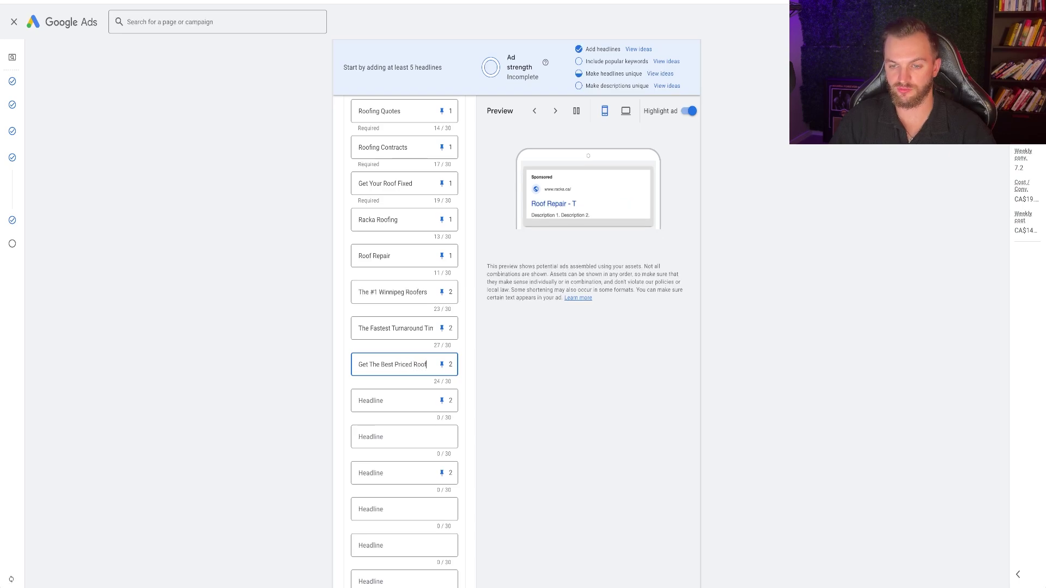
left_click(392, 400)
type("Roofing Ma")
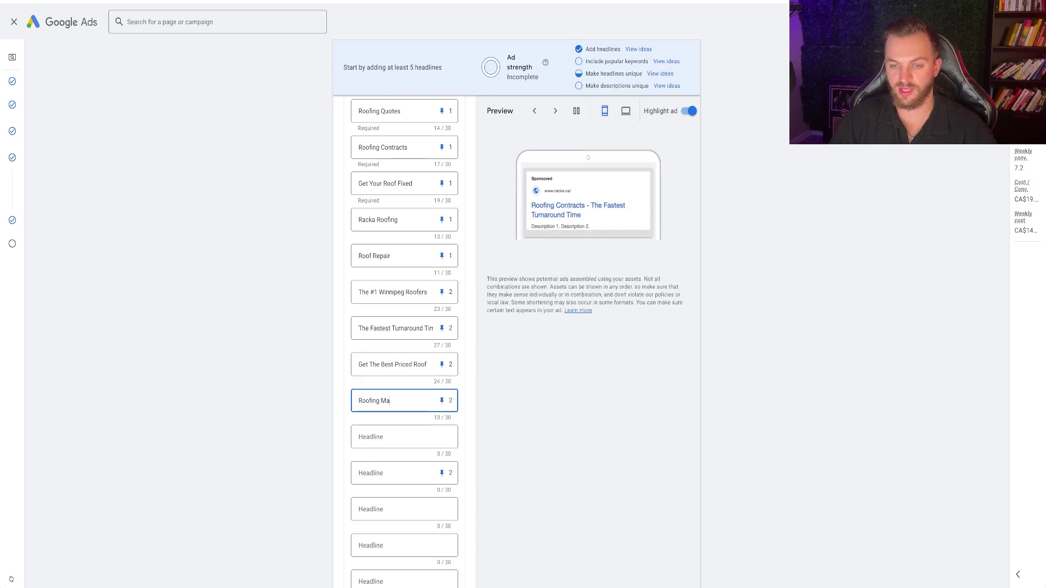
type("de Simple & Easy")
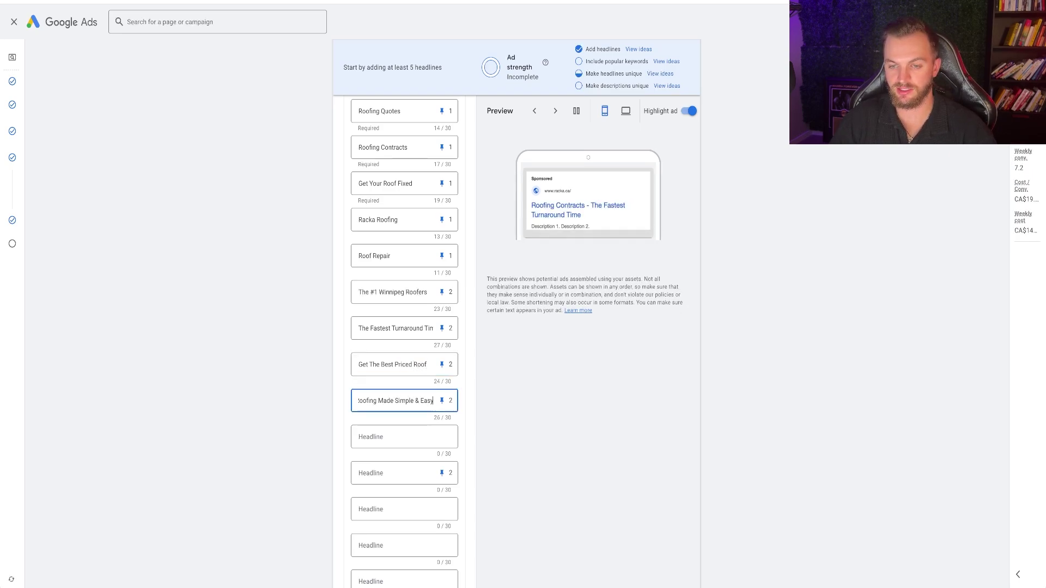
Step: Pin the tenth through fourteenth headline fields so each shows only in position 3
left_click(444, 419)
left_click(444, 419)
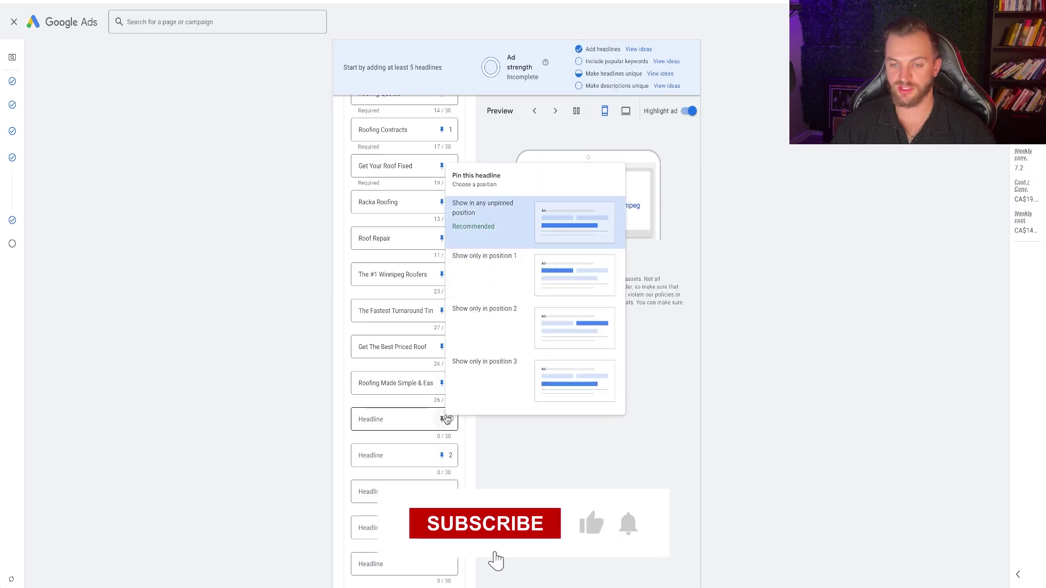
left_click(484, 305)
left_click(442, 455)
left_click(471, 441)
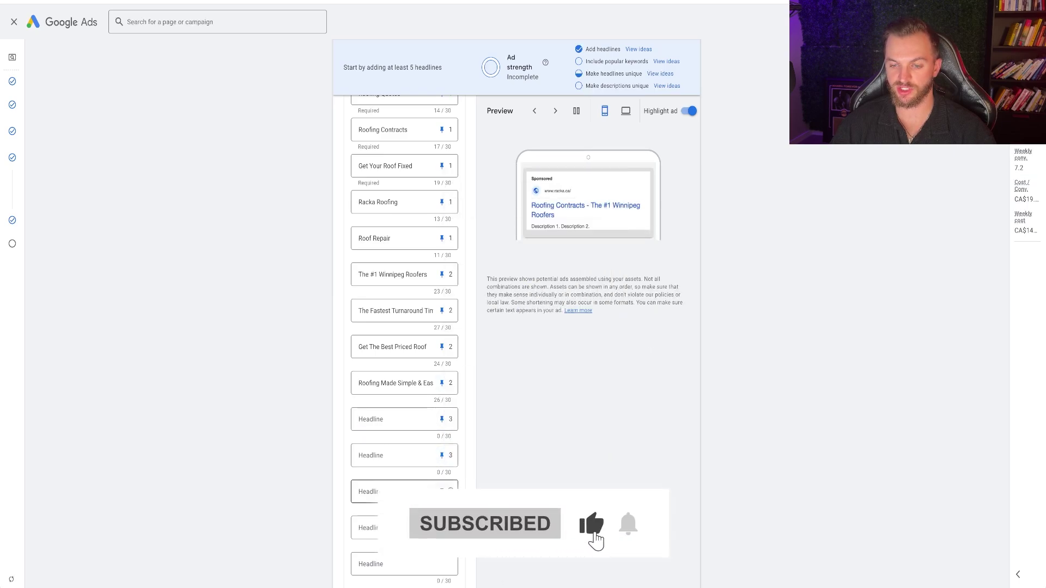
left_click(442, 492)
left_click(480, 463)
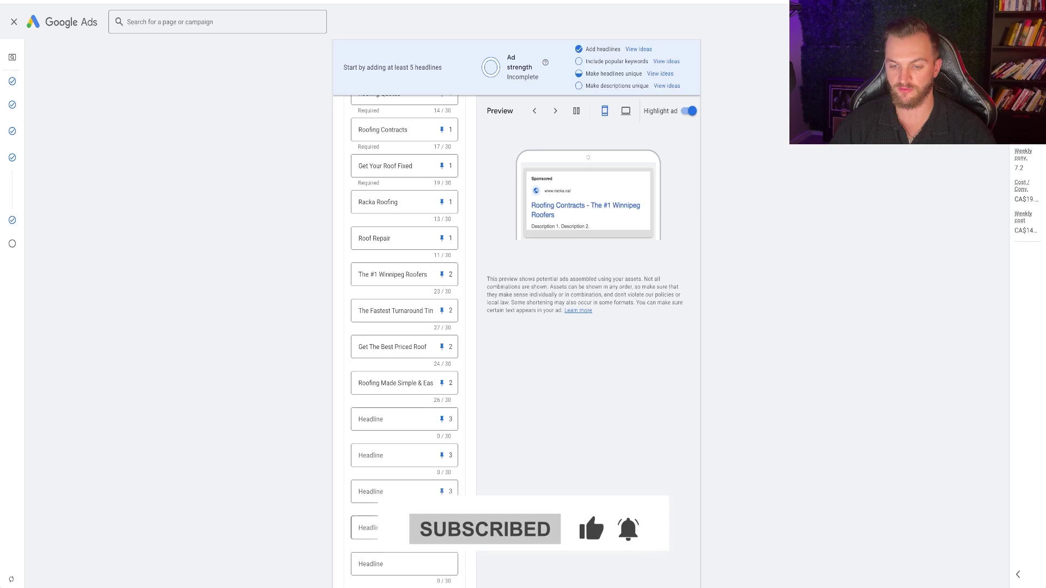
left_click(442, 528)
left_click(475, 513)
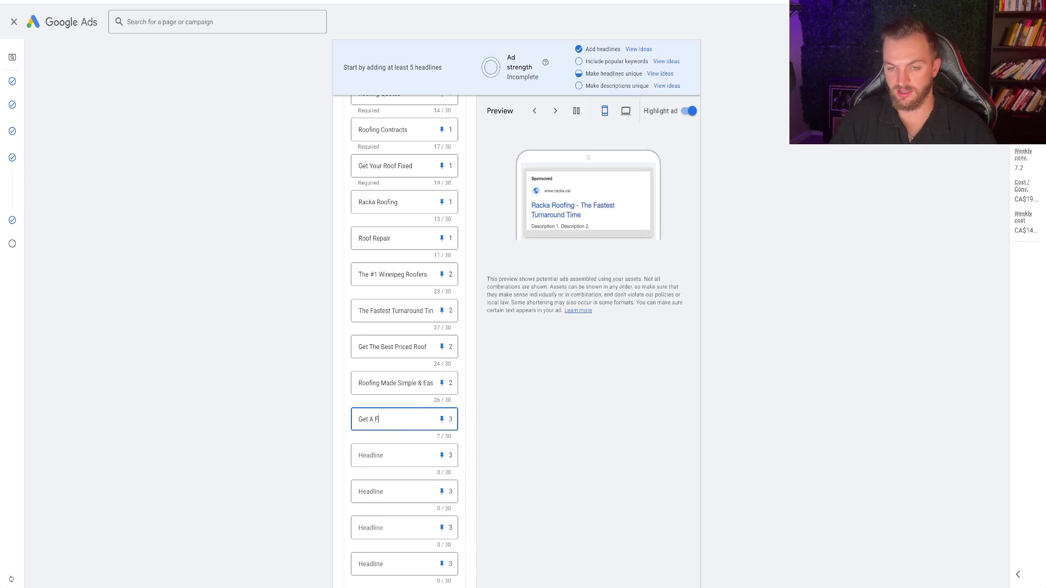
Step: Enter "Get A Free Quote", "Call To Get A Quote" and "Speak To Our Team Today" as the tenth, eleventh and twelfth headlines
type("te")
key("Tab")
type("Call To")
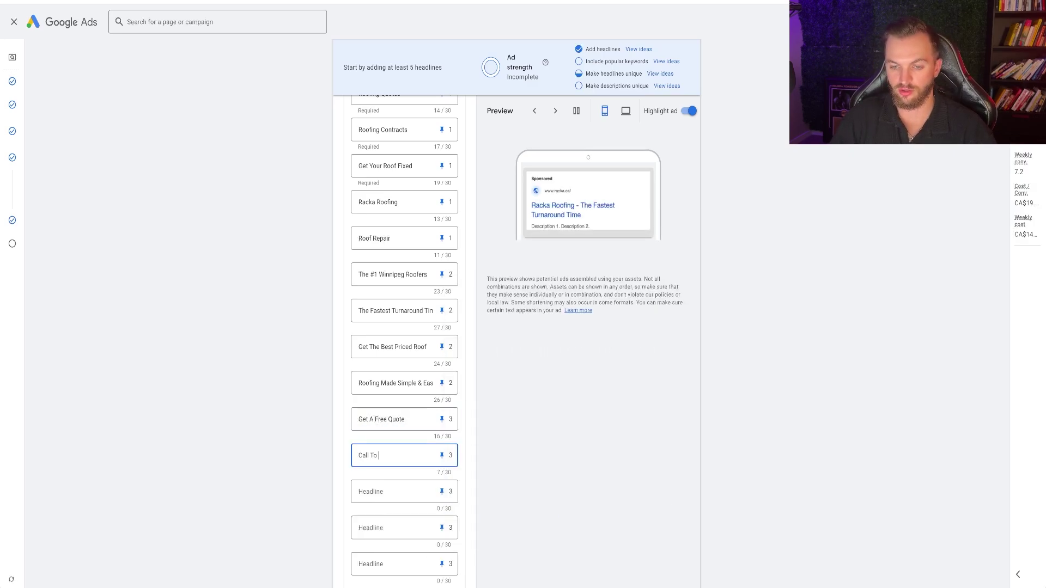
type(" Get A Quote")
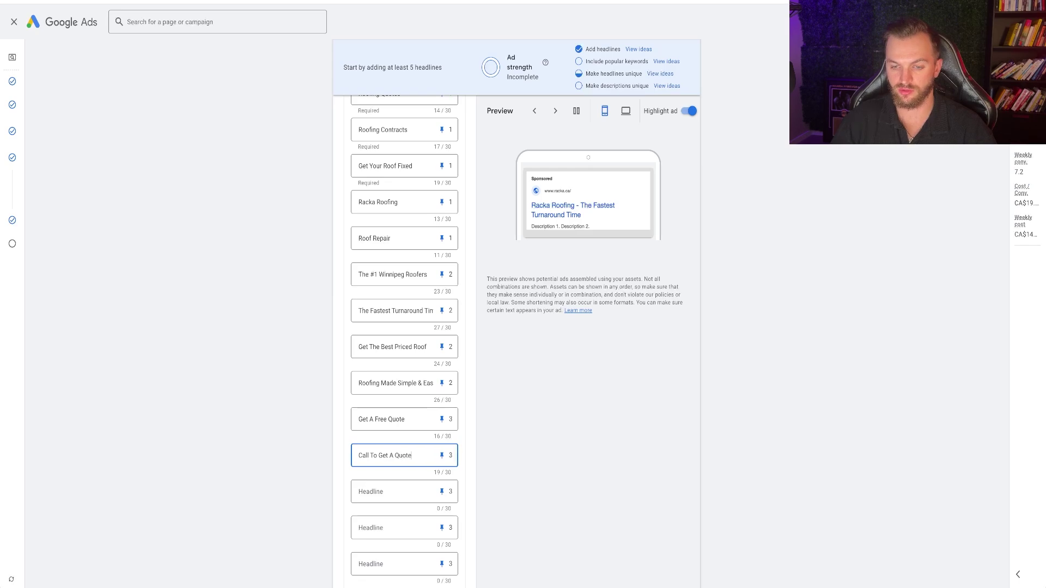
key("Tab")
type("Speak To Our Team T")
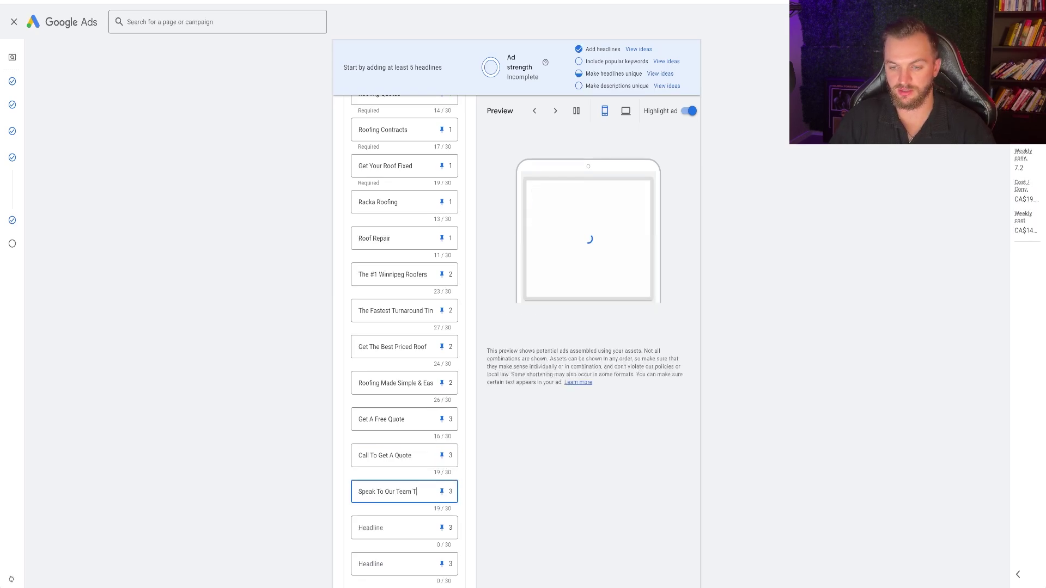
Step: Pin the fifteenth headline field to position 1 and enter "Roof Company Near Me" in it
scroll(415, 409, "down", 3)
scroll(416, 413, "up", 5)
scroll(415, 413, "up", 2)
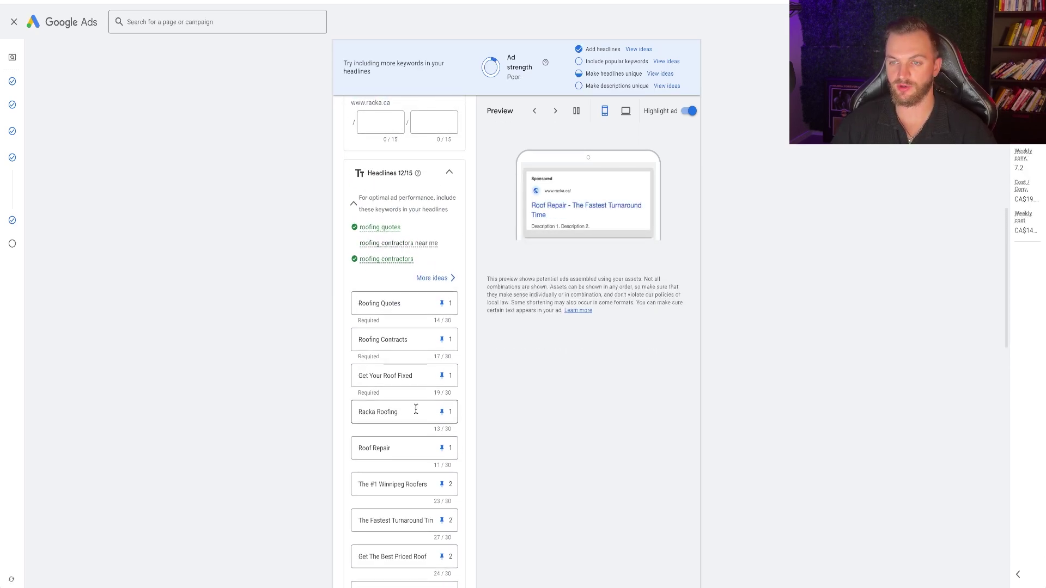
scroll(422, 410, "down", 1)
scroll(437, 362, "down", 3)
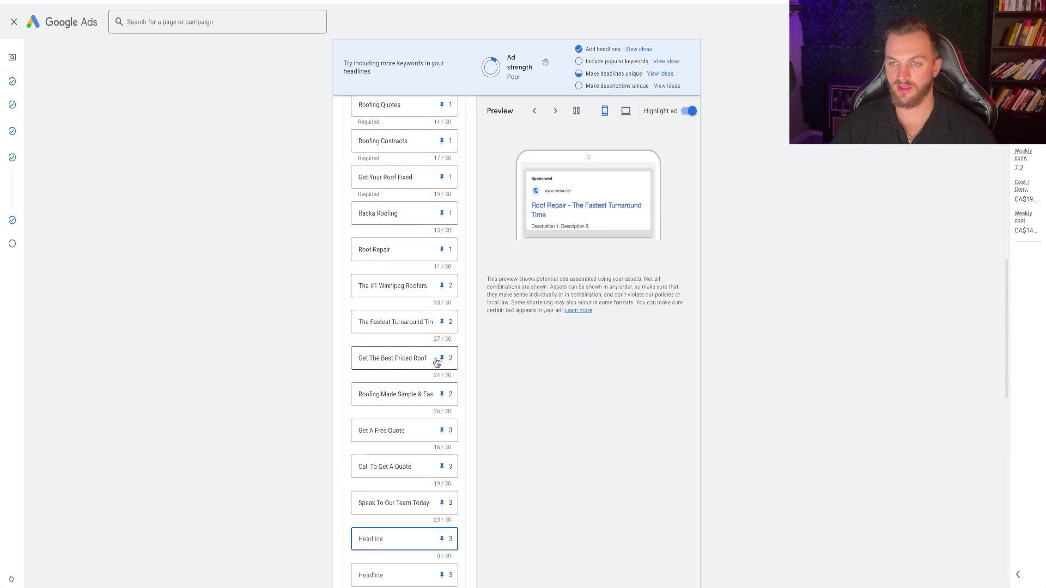
scroll(436, 362, "down", 5)
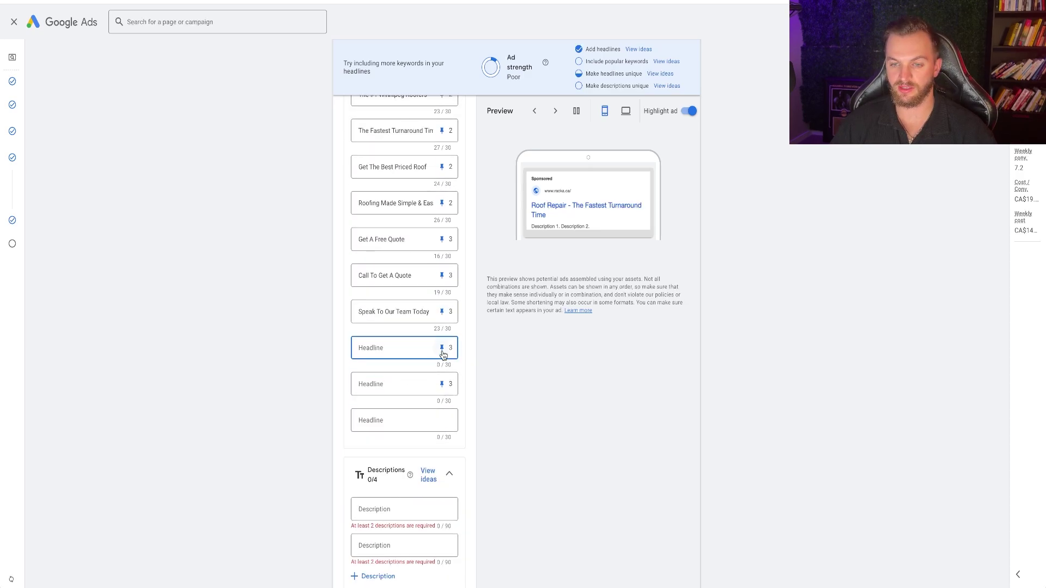
left_click(442, 420)
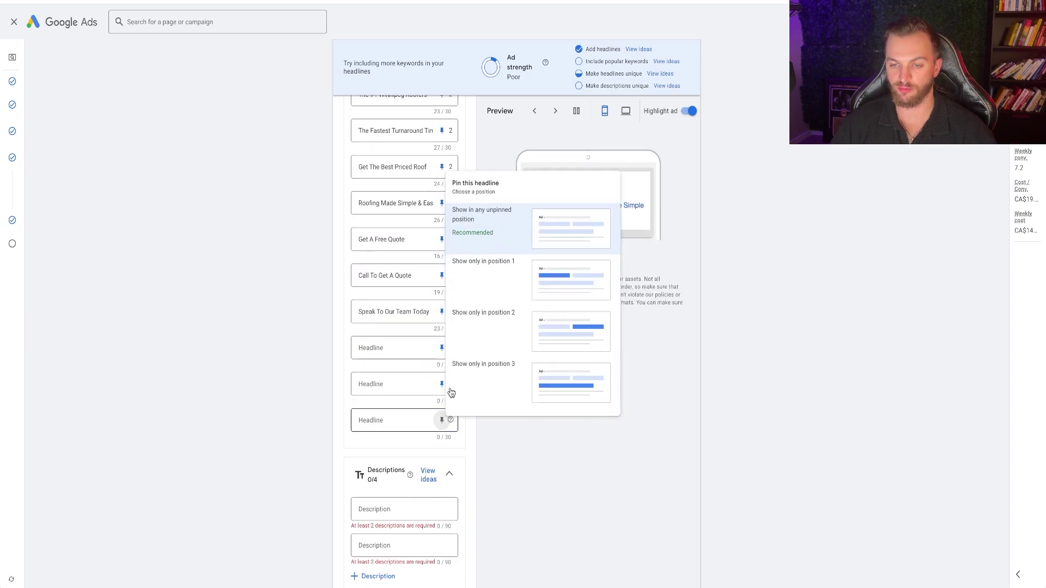
left_click(484, 256)
type("Roof Near M")
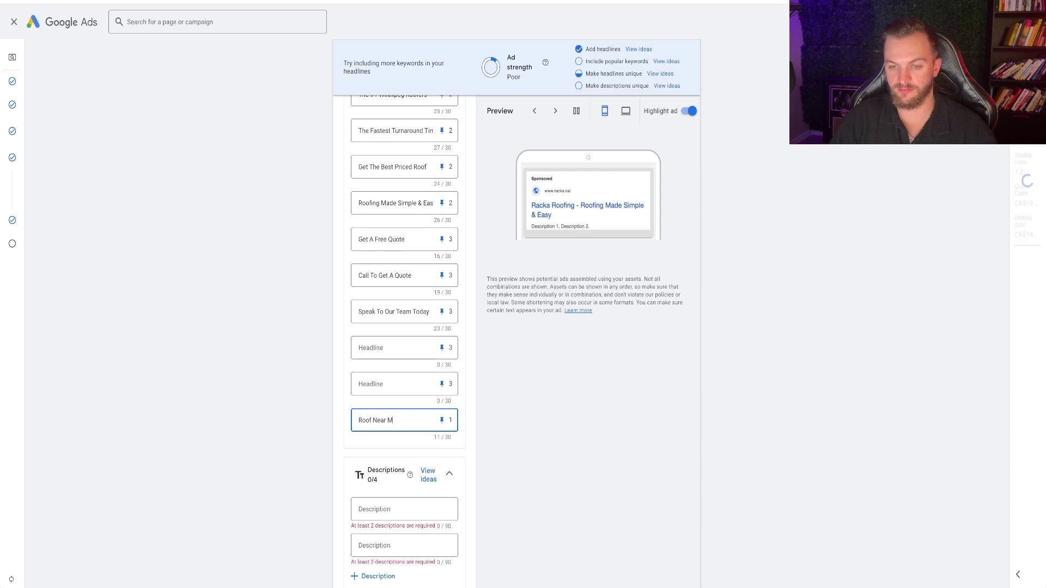
Step: Add two more blank description fields to the ad so there are four in total
scroll(392, 155, "down", 8)
left_click(392, 157)
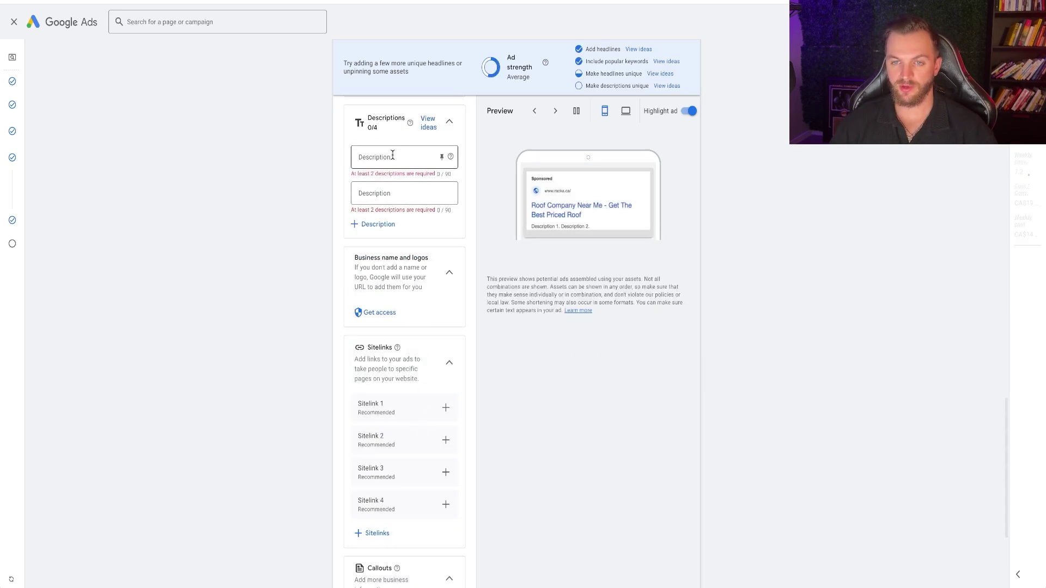
left_click(377, 224)
left_click(377, 260)
left_click(390, 321)
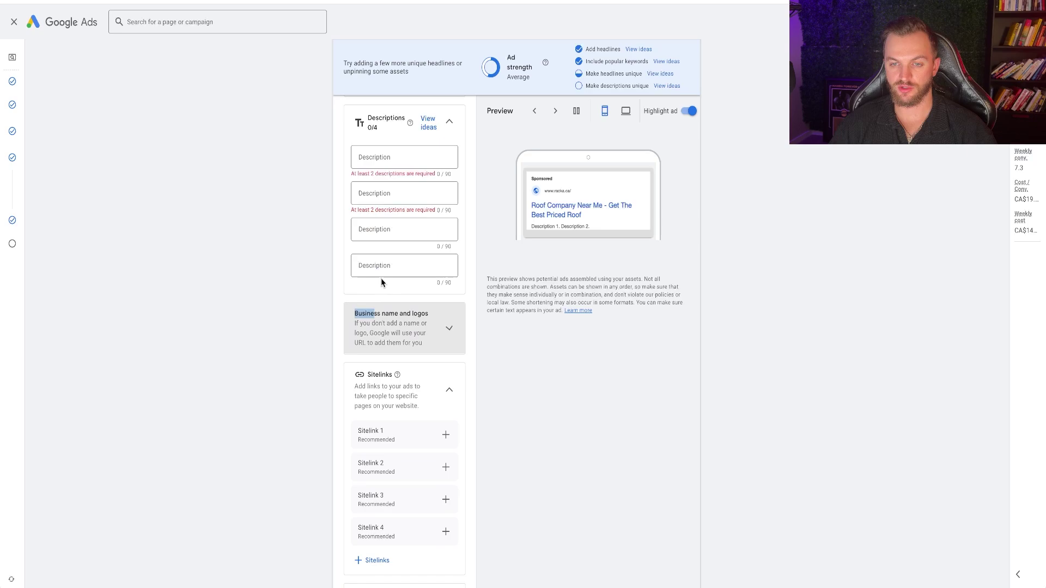
left_click(406, 338)
Step: Enter the descriptions "Racka Roofing is your trusted residential and commercial roofing service." and "Servicing winnipeg." in the first two description fields
left_click(387, 163)
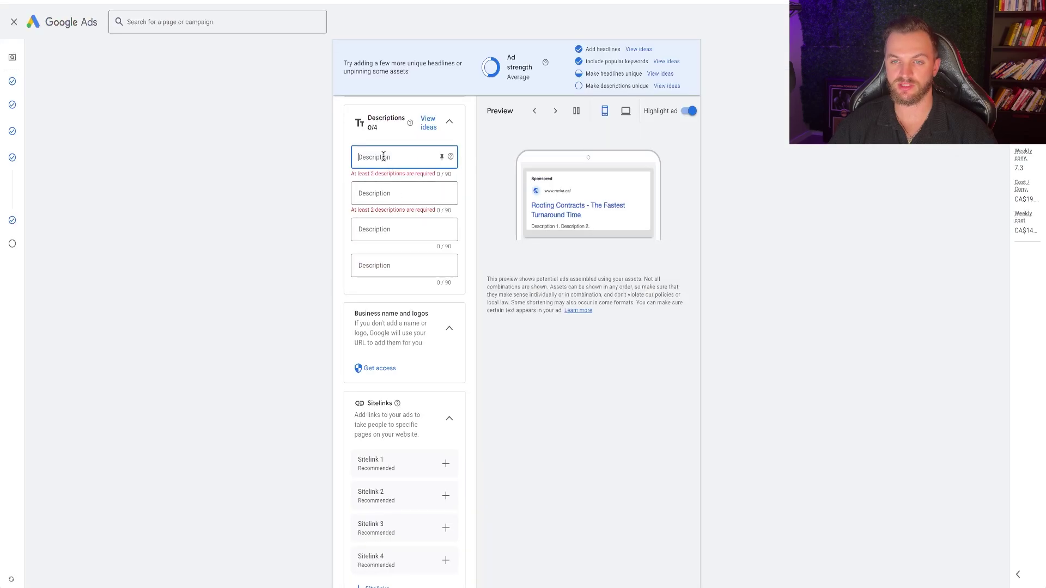
type("Racka Roofing is your trusted residential and commercial roofing service.")
left_click(402, 202)
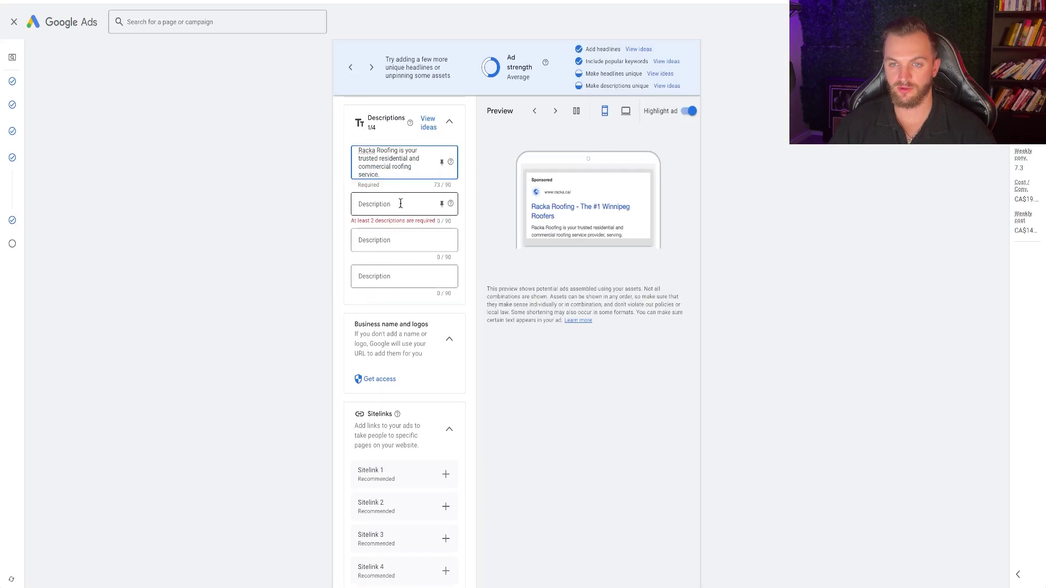
type("Servicing winnipeg.")
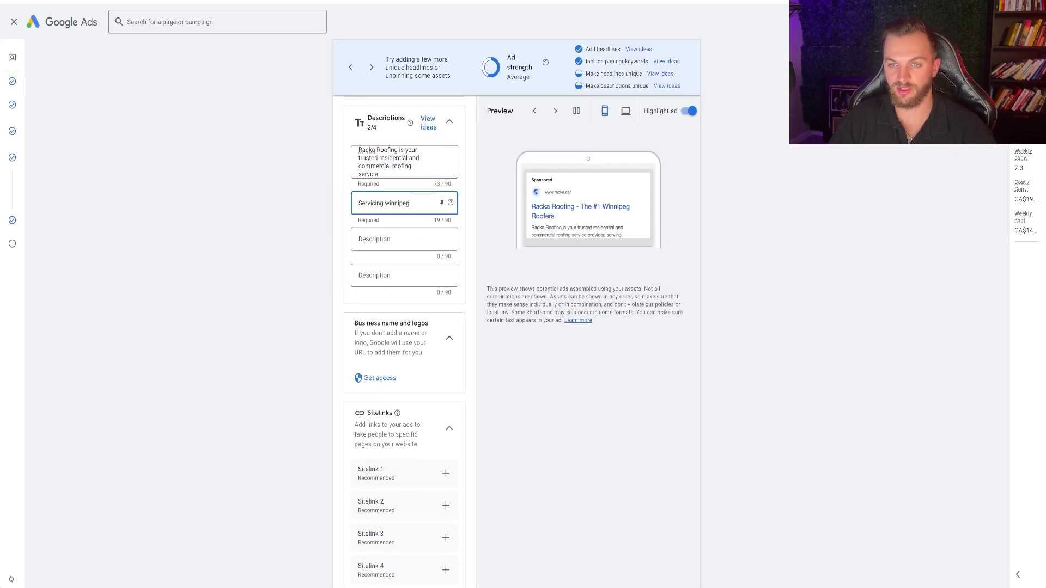
left_click_drag(368, 203, 358, 204)
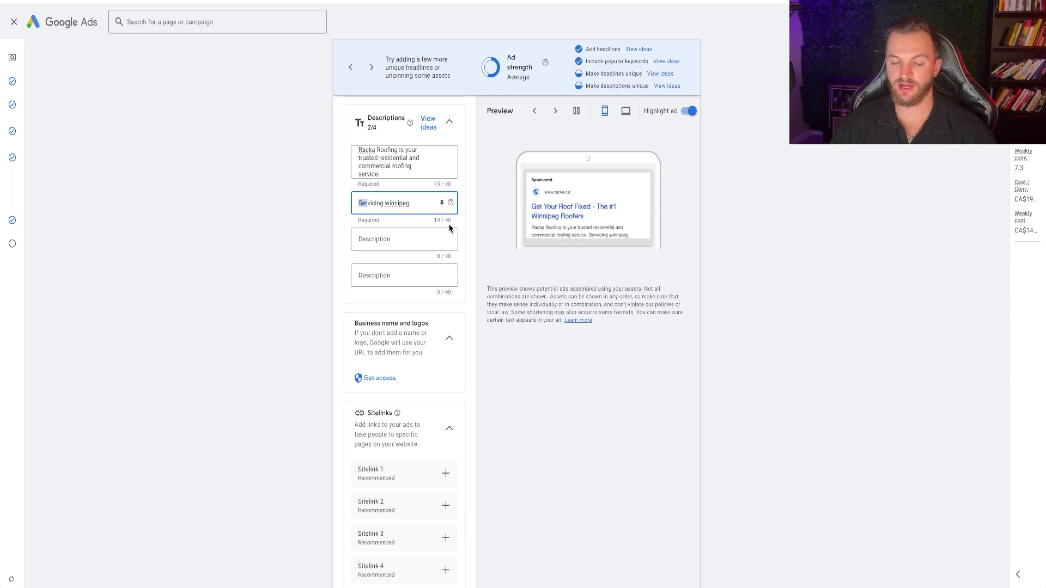
scroll(405, 299, "down", 2)
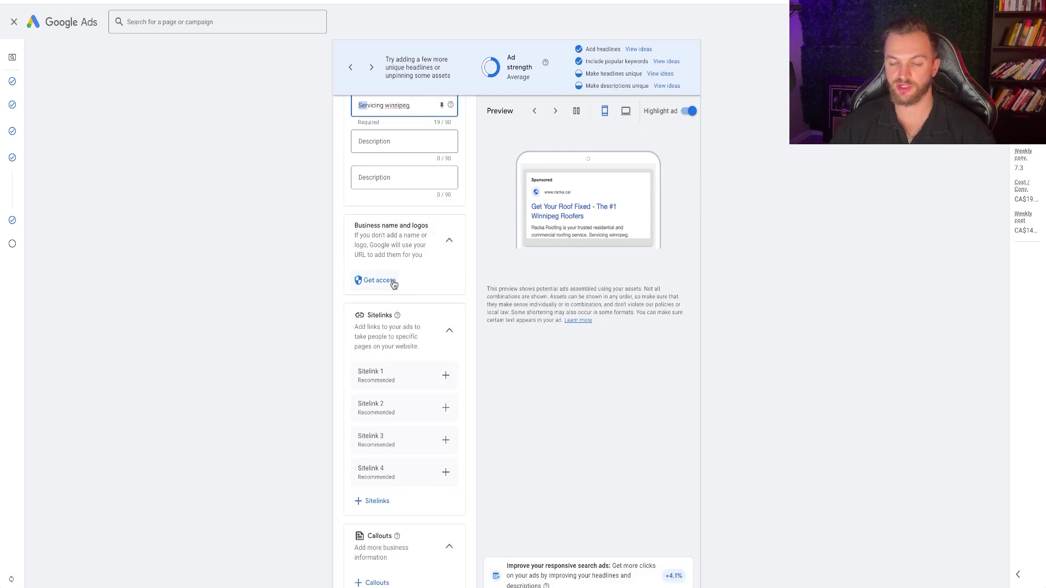
scroll(394, 283, "down", 3)
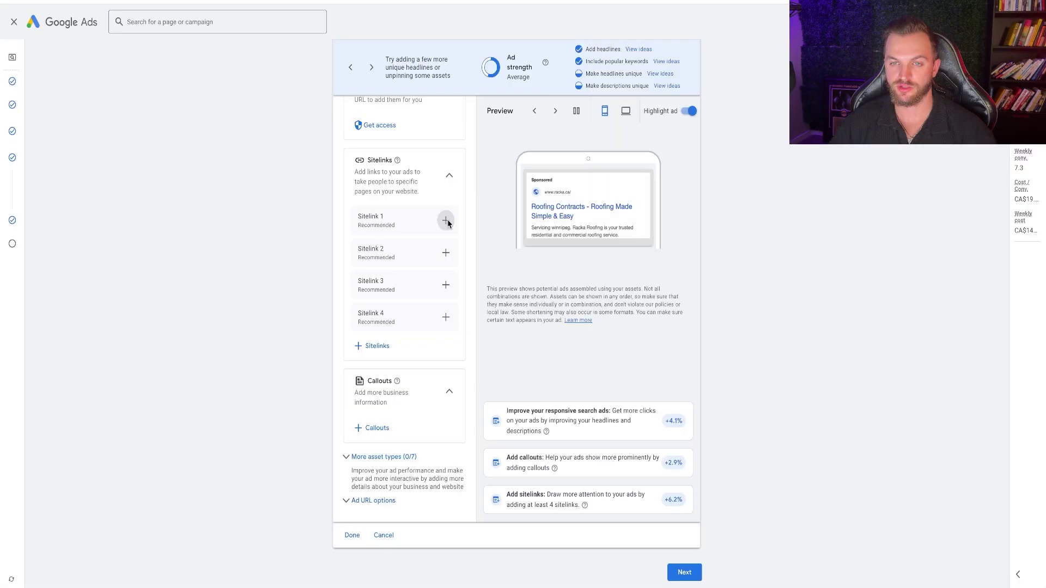
left_click(446, 221)
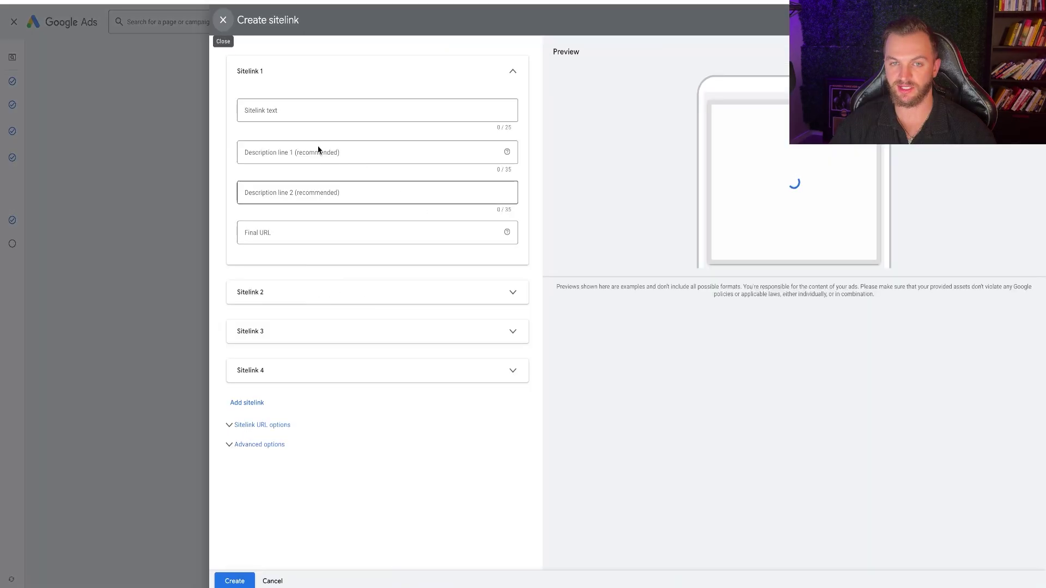
left_click(273, 111)
type("Portif")
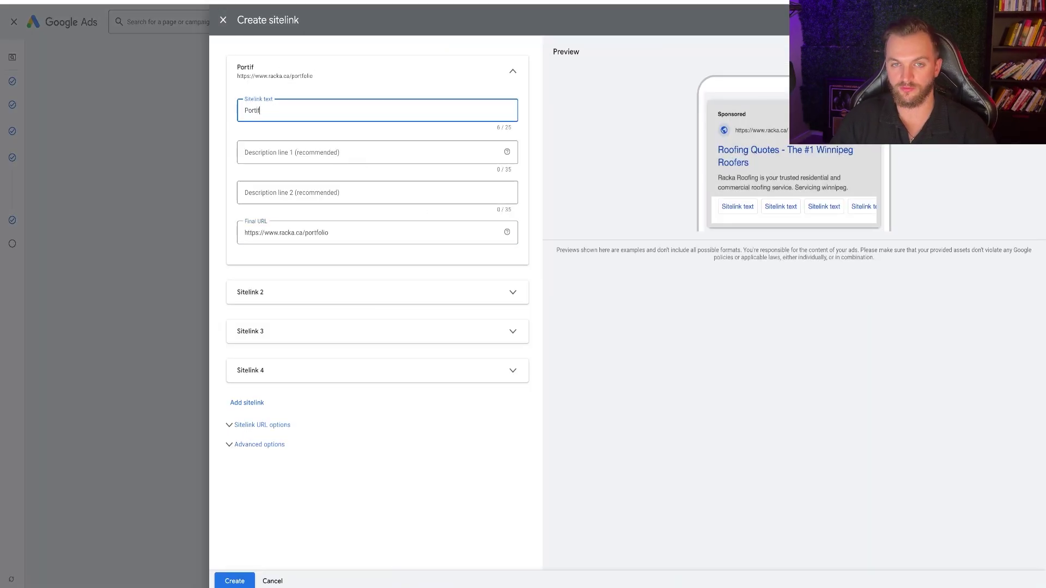
type("rtfolio")
Step: Fill the Portfolio sitelink's two description lines with "Browse Our Roof Portfolio" and "Racka Roof Portfolio"
left_click(285, 158)
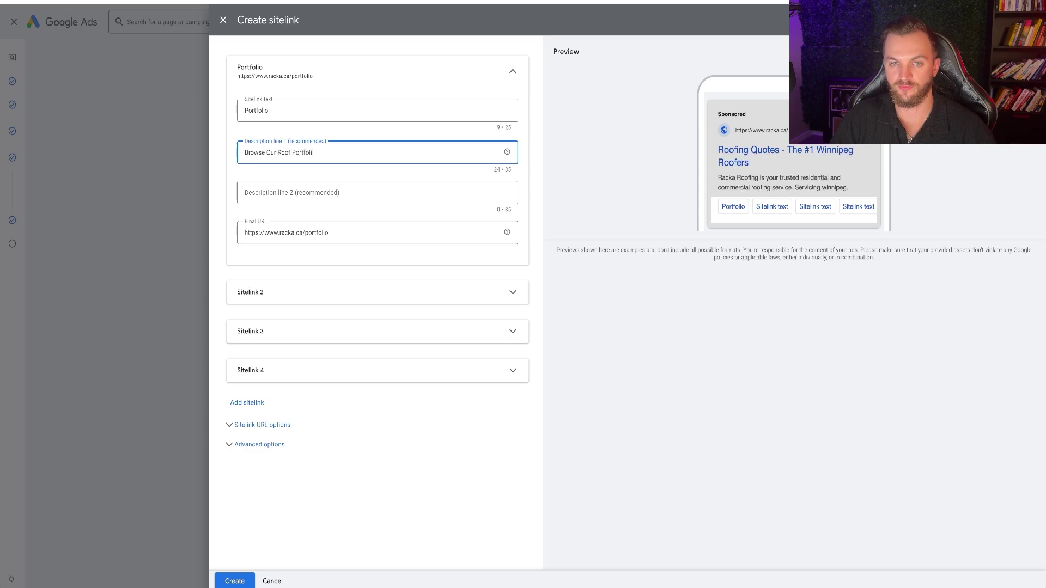
left_click(240, 188)
type("Racka Roof Portfolio")
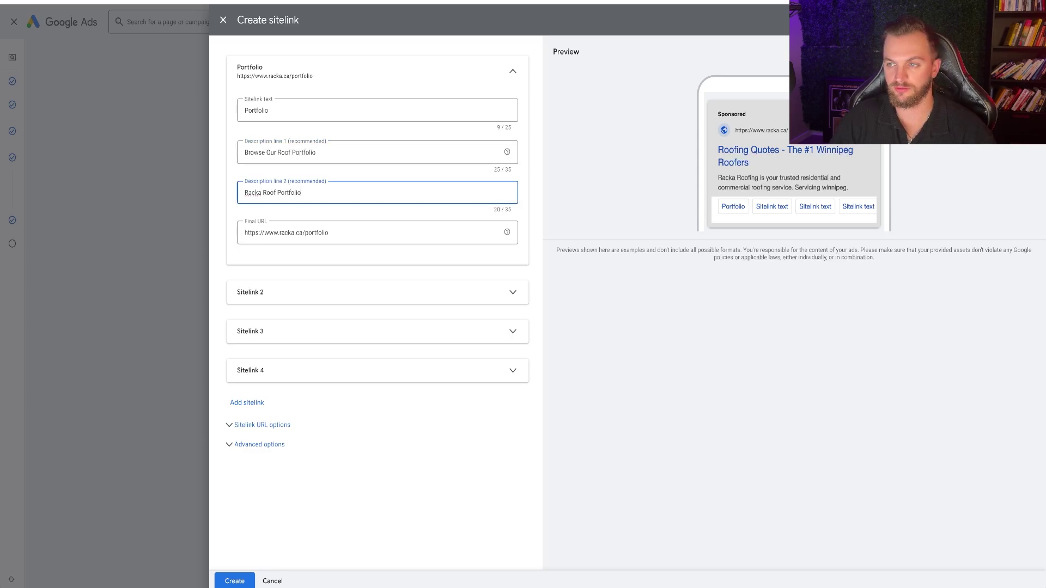
Step: Create the Portfolio sitelink and apply the existing "Call Now" callout to the campaign
left_click(235, 581)
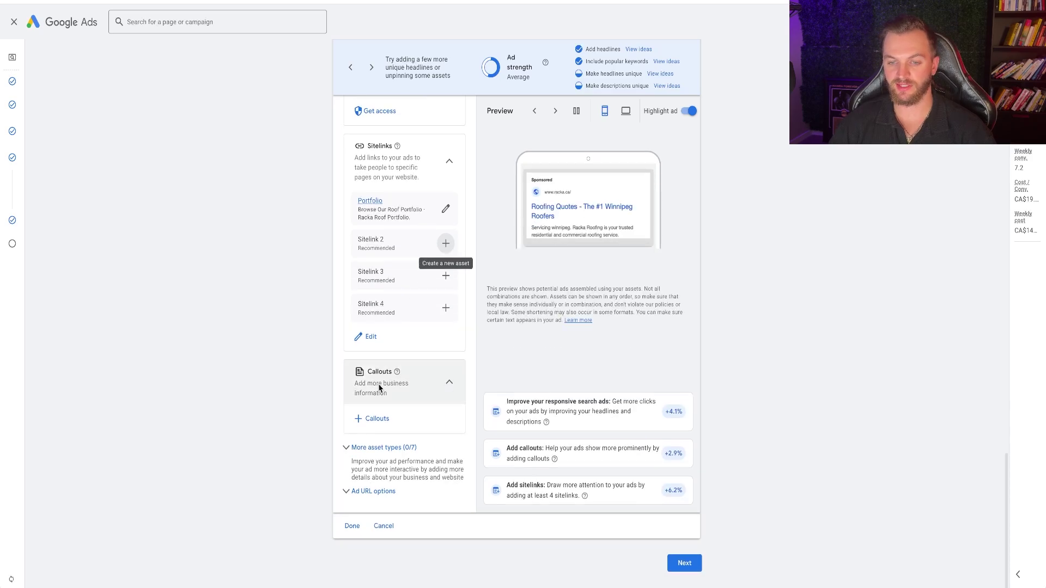
left_click(380, 420)
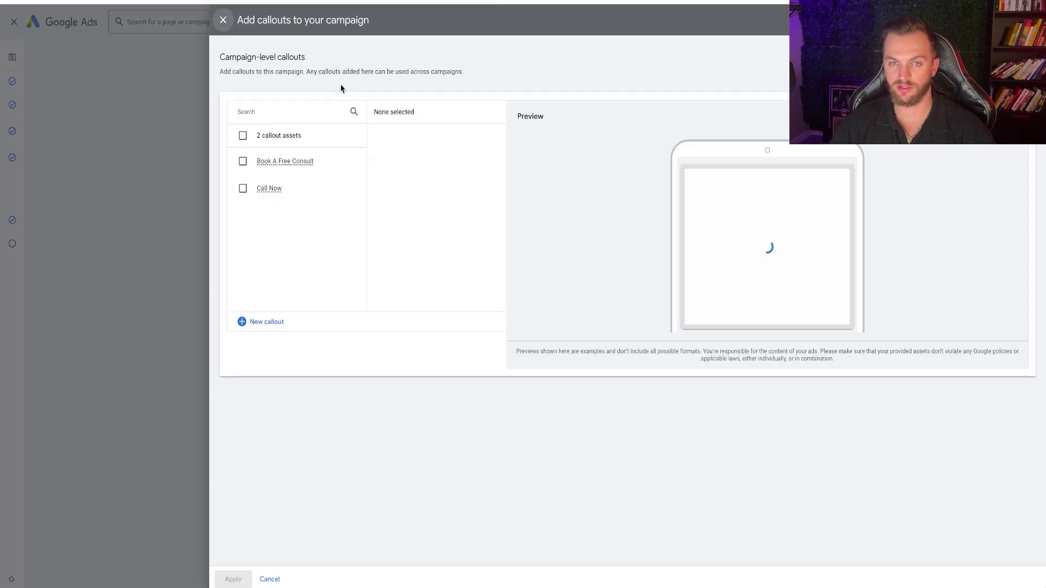
left_click(243, 188)
left_click(240, 579)
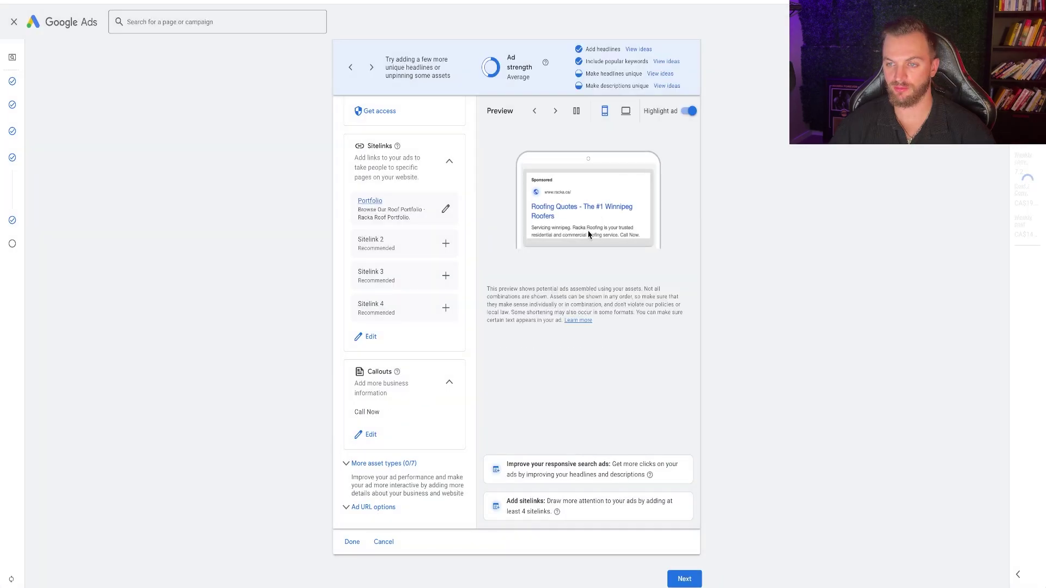
Step: Add a call asset from the additional asset types with the company's phone number and Canada as its country, and apply it to the campaign
scroll(349, 384, "down", 1)
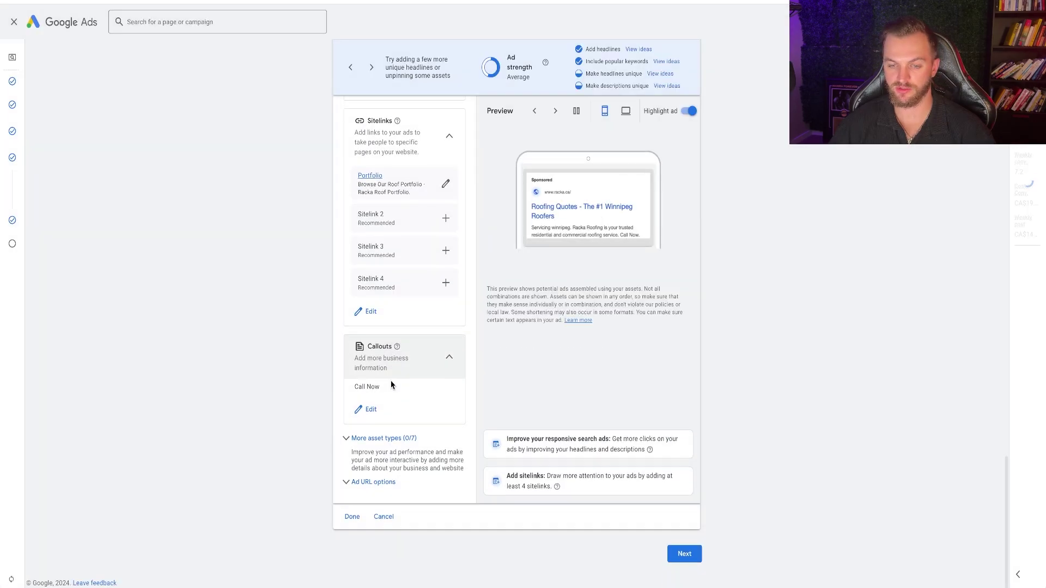
left_click(404, 438)
scroll(400, 373, "down", 3)
left_click(371, 407)
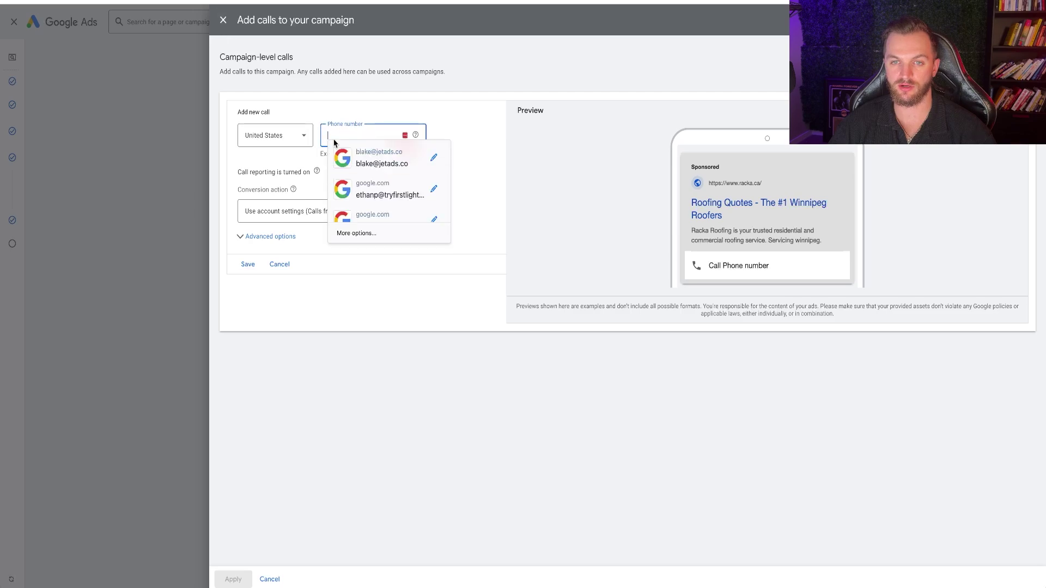
left_click(309, 135)
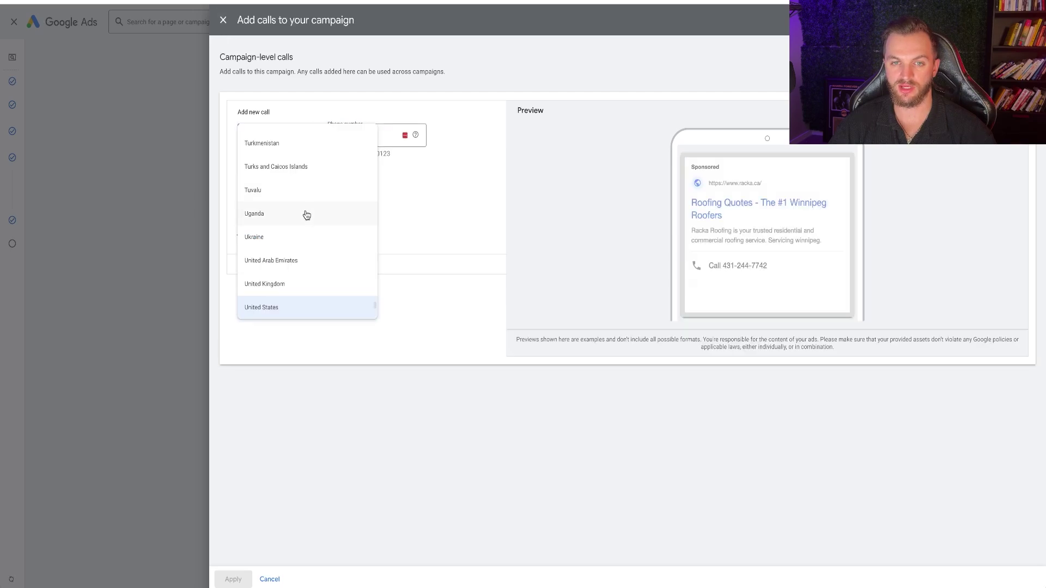
scroll(307, 215, "up", 20)
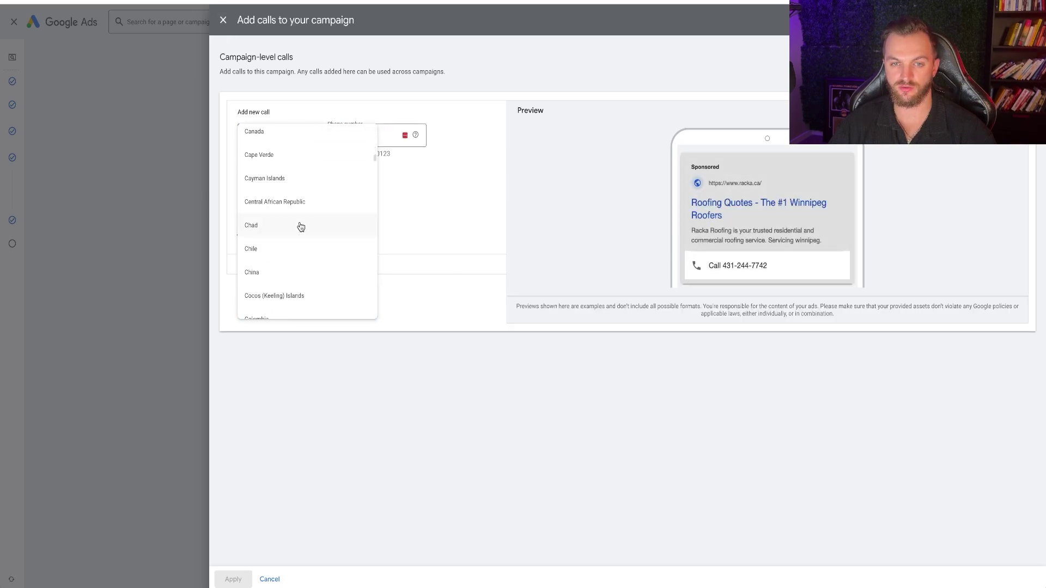
left_click(301, 227)
left_click(252, 263)
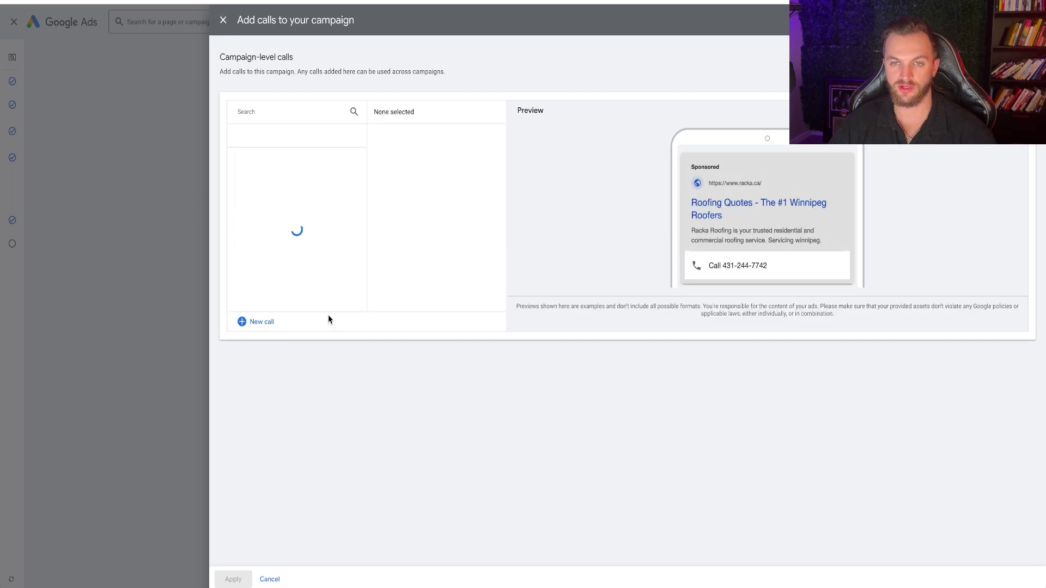
left_click(234, 579)
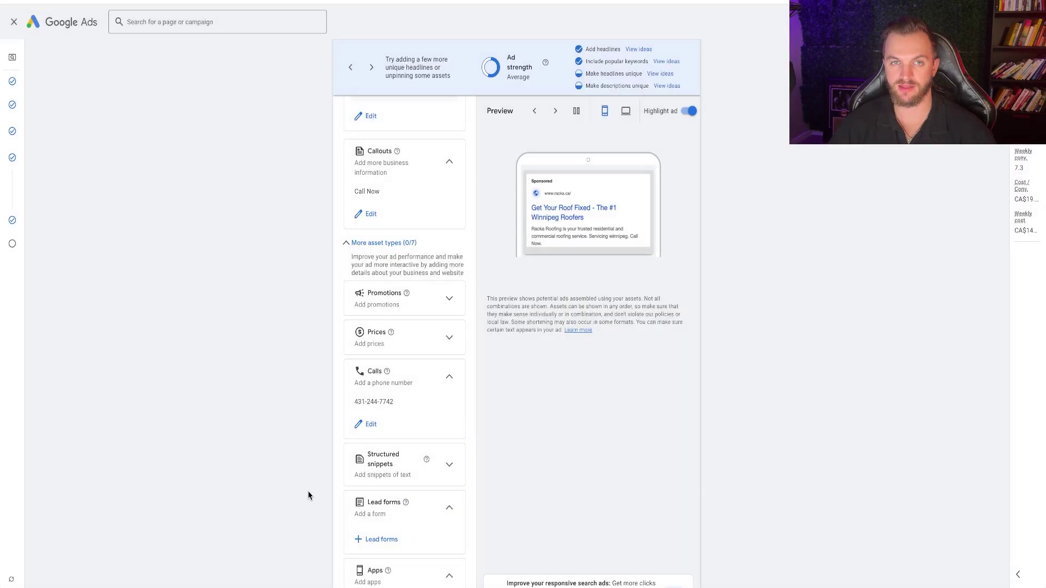
Step: Review the keywords and ad assets, continue to the campaign's budget page, and cancel the identity confirmation there
scroll(400, 338, "down", 3)
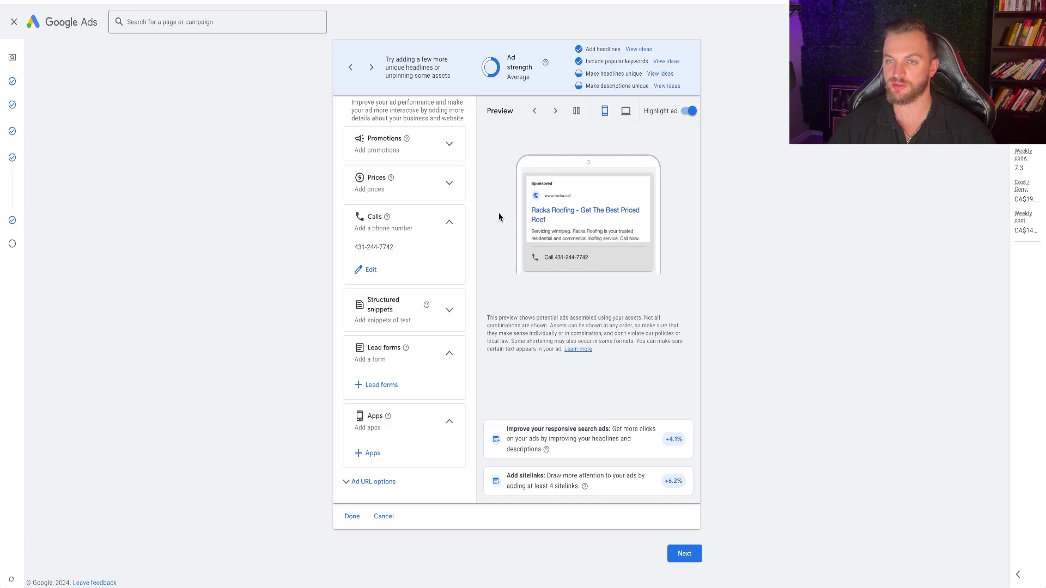
scroll(427, 320, "up", 15)
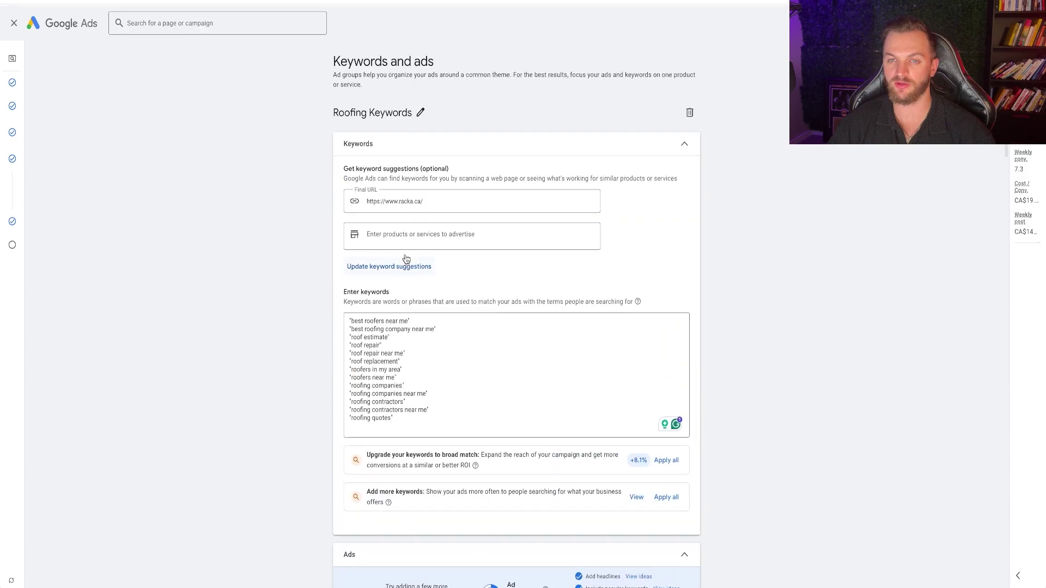
scroll(406, 259, "down", 15)
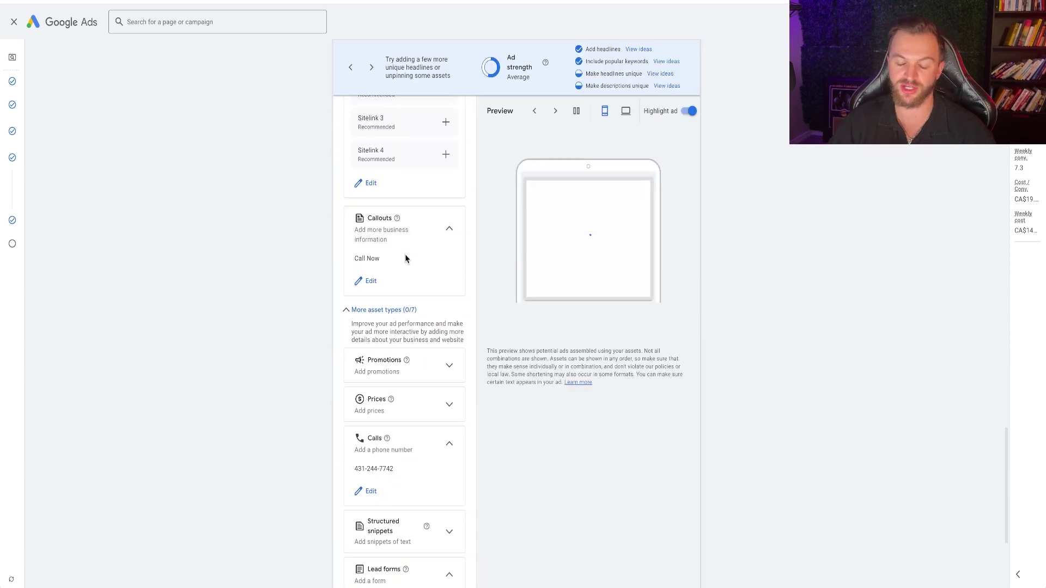
scroll(406, 257, "down", 4)
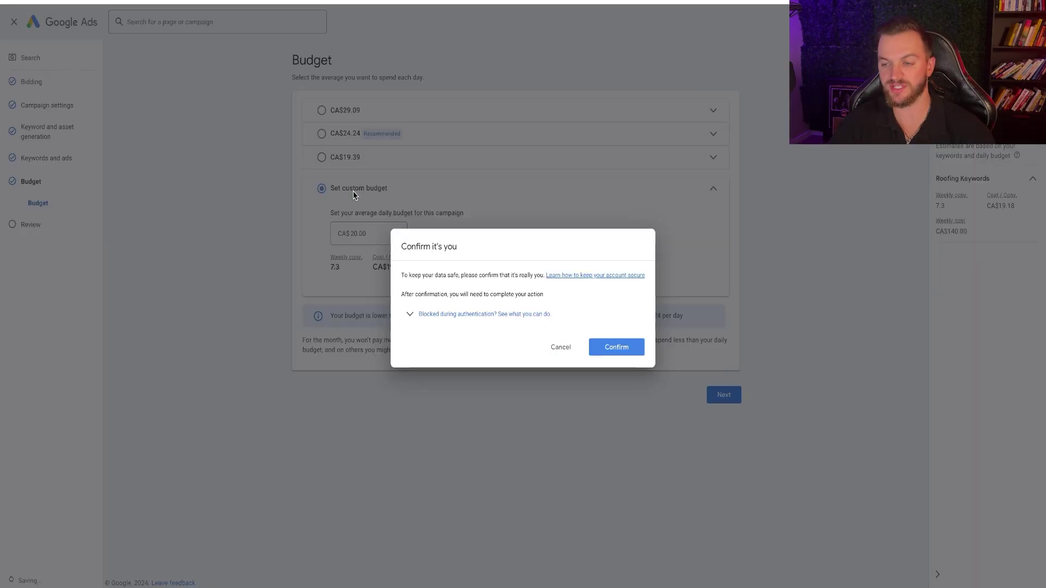
left_click(558, 348)
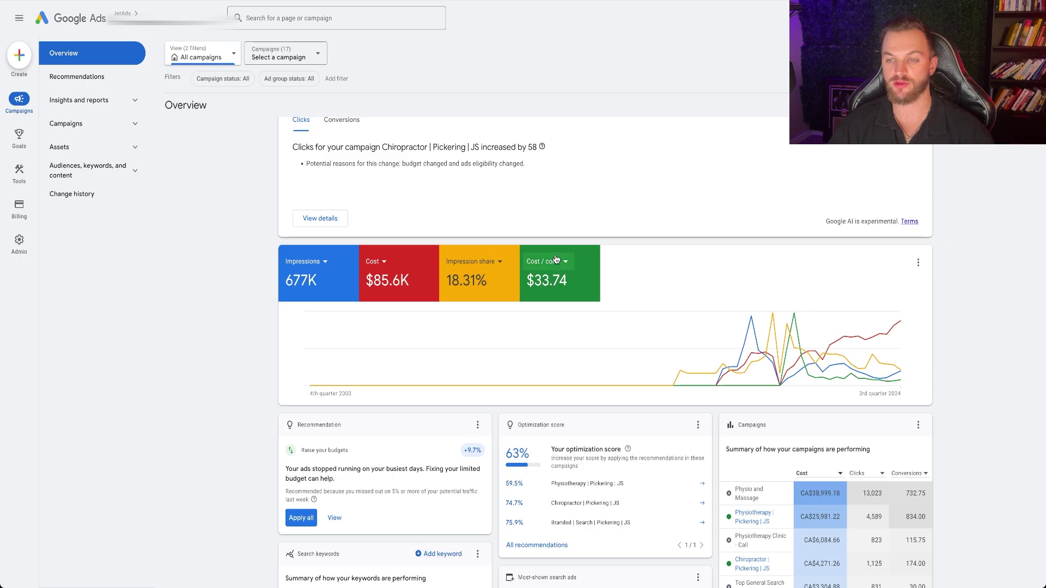
Step: Replace the Cost / conv. metric with all Conversions in the overview chart of the account running the Pickering campaigns
left_click(555, 258)
mouse_move(595, 414)
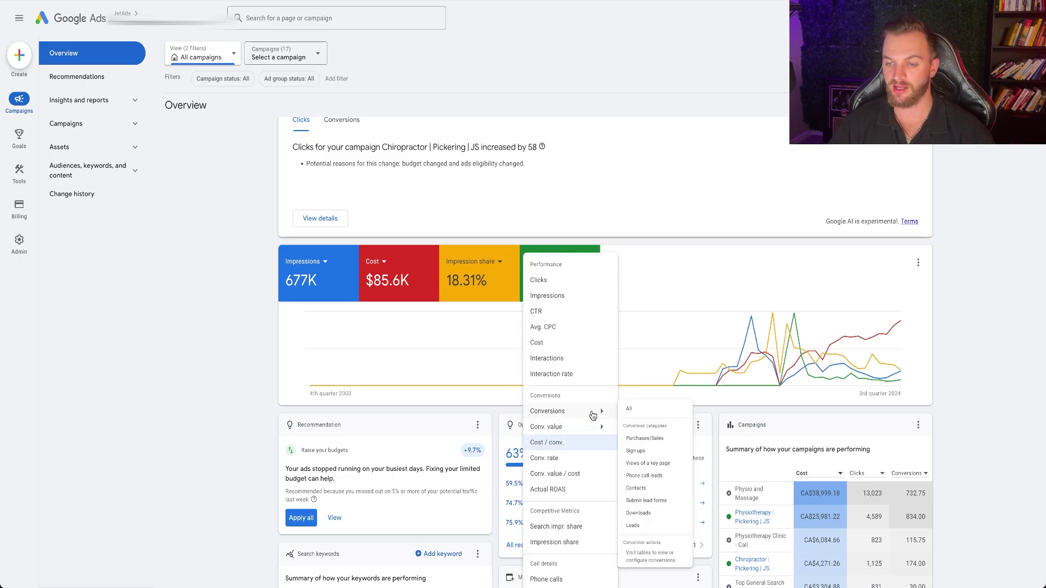
left_click(628, 416)
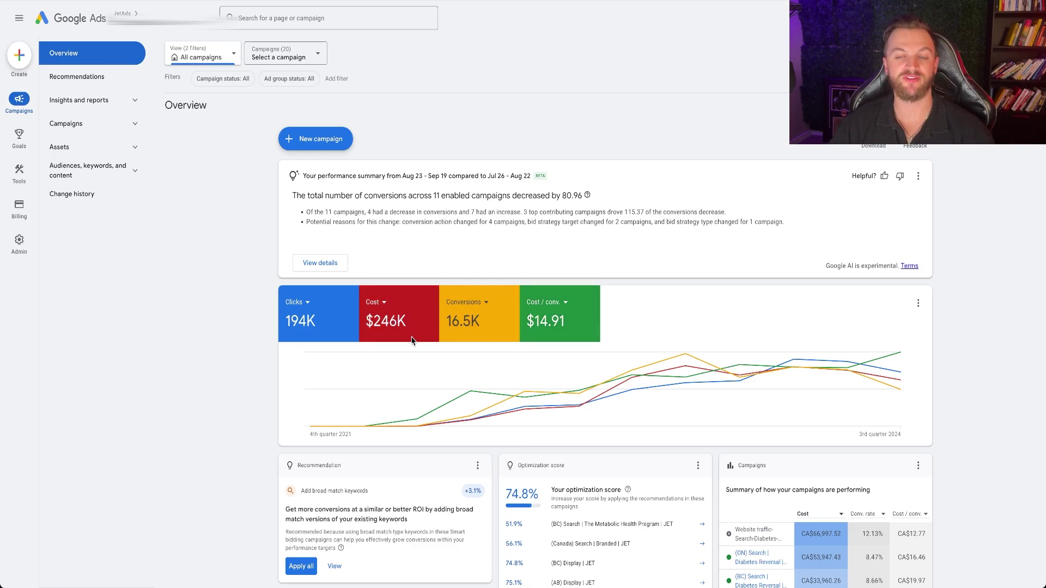
Step: Replace the Cost / conv. metric with all Conversions in the overview chart of the account running the Diabetes Reversal campaigns
left_click(548, 333)
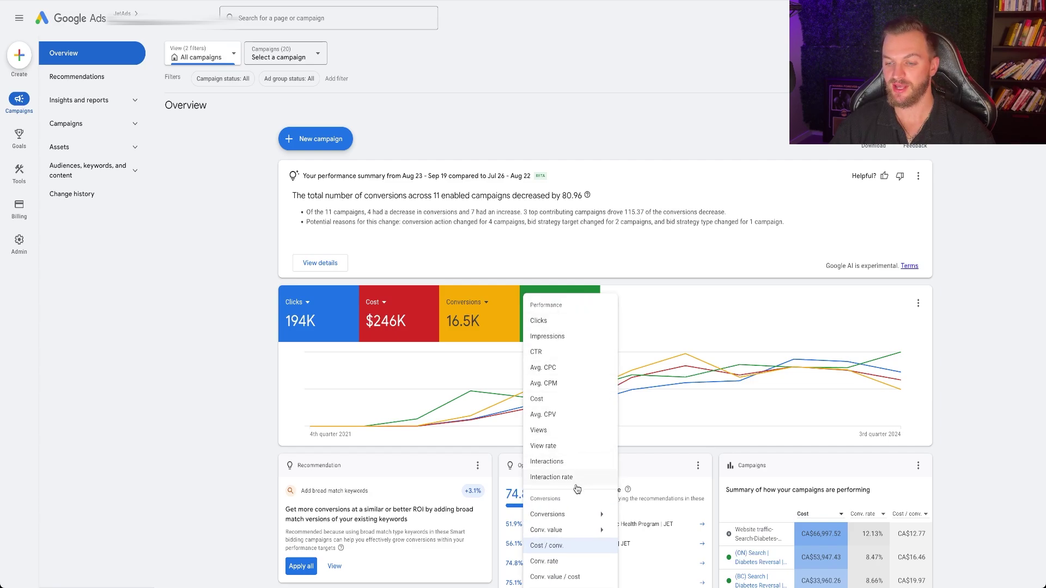
mouse_move(578, 514)
left_click(635, 514)
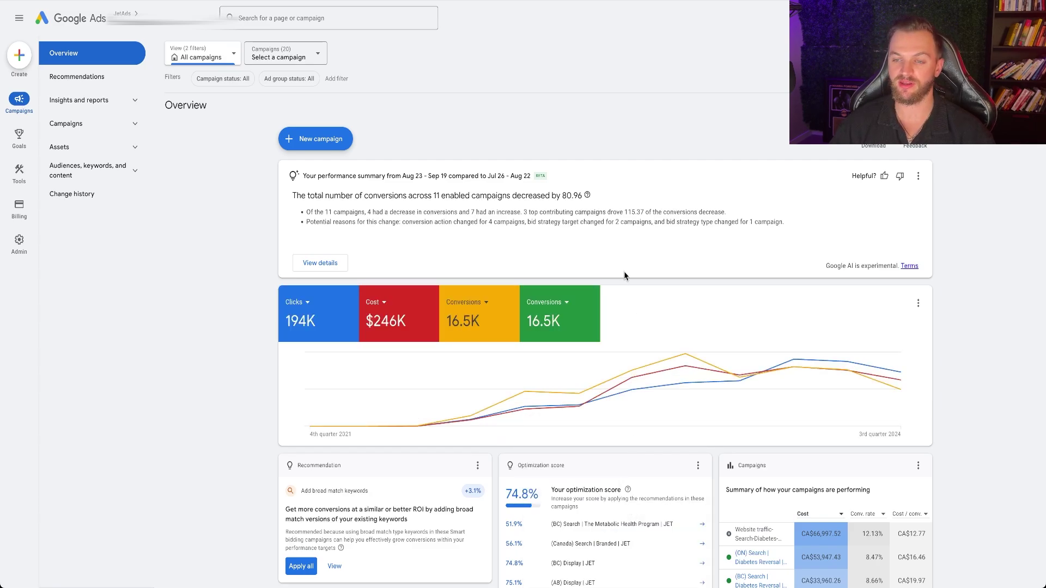